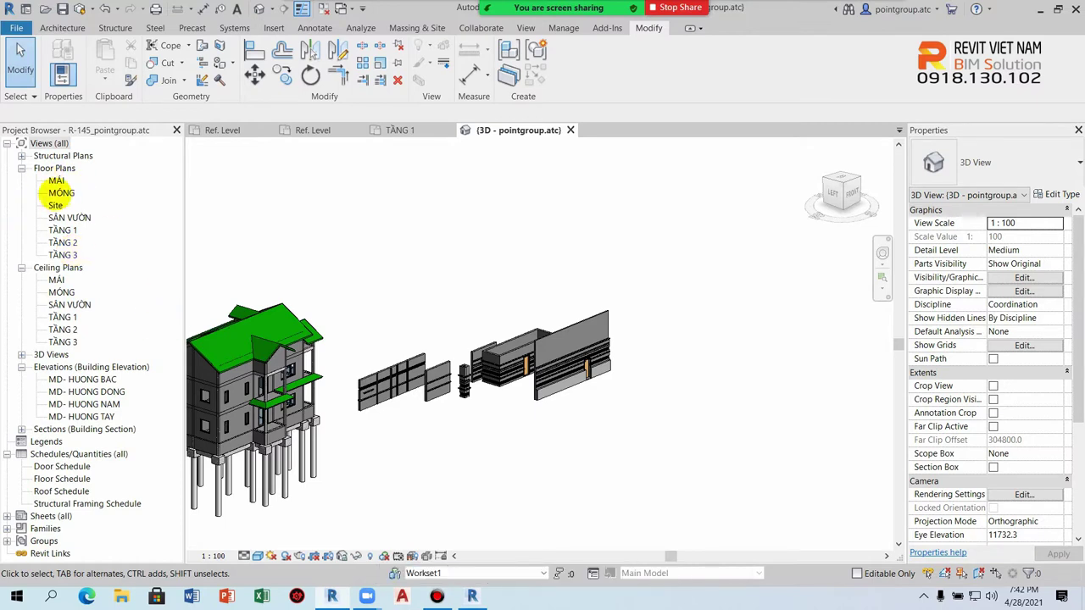
Open the TẦNG 1 floor plan from the Project Browser in place of the 3D view.
double_click(65, 230)
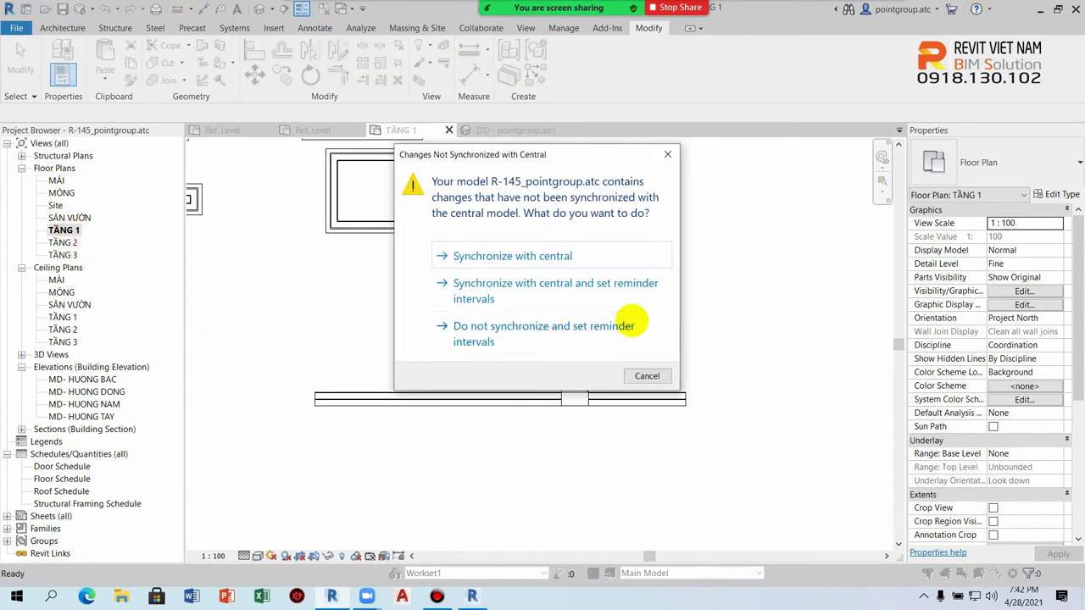
Continue without synchronizing, then drag the lower stacked wall up toward the room.
left_click(646, 376)
scroll(537, 368, "down", 4)
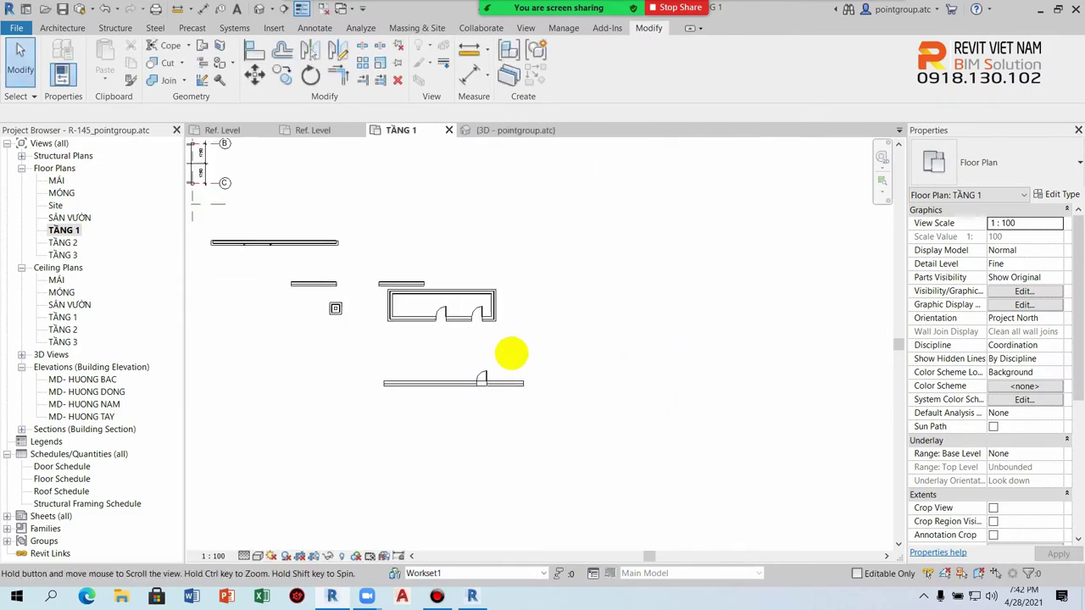
scroll(445, 394, "up", 2)
left_click_drag(445, 394, 401, 356)
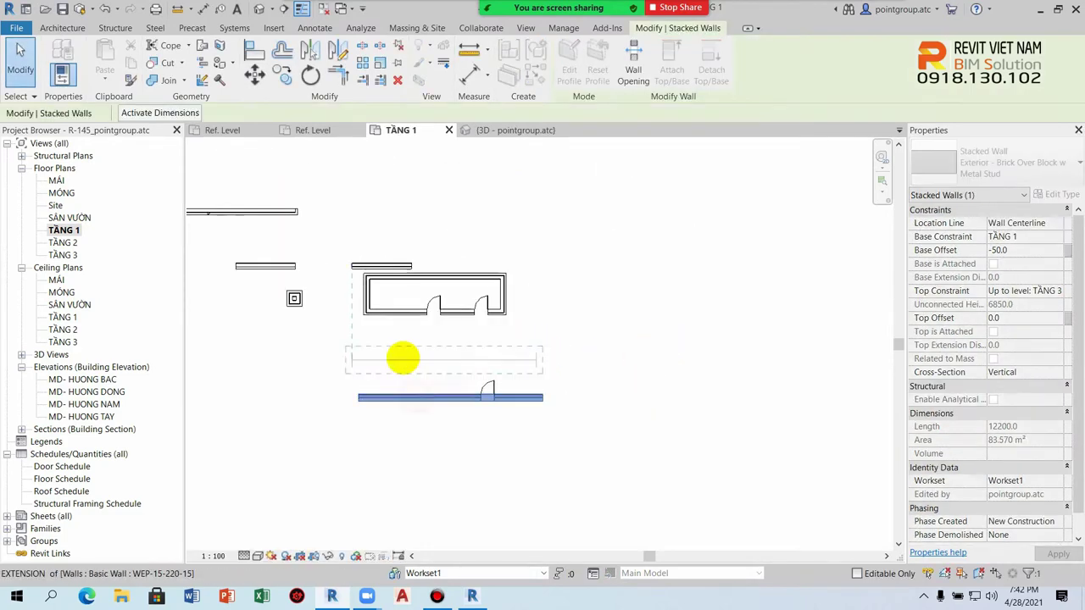
left_click(584, 390)
Start the Architecture Wall tool with the plan view shifted left.
scroll(563, 356, "down", 1)
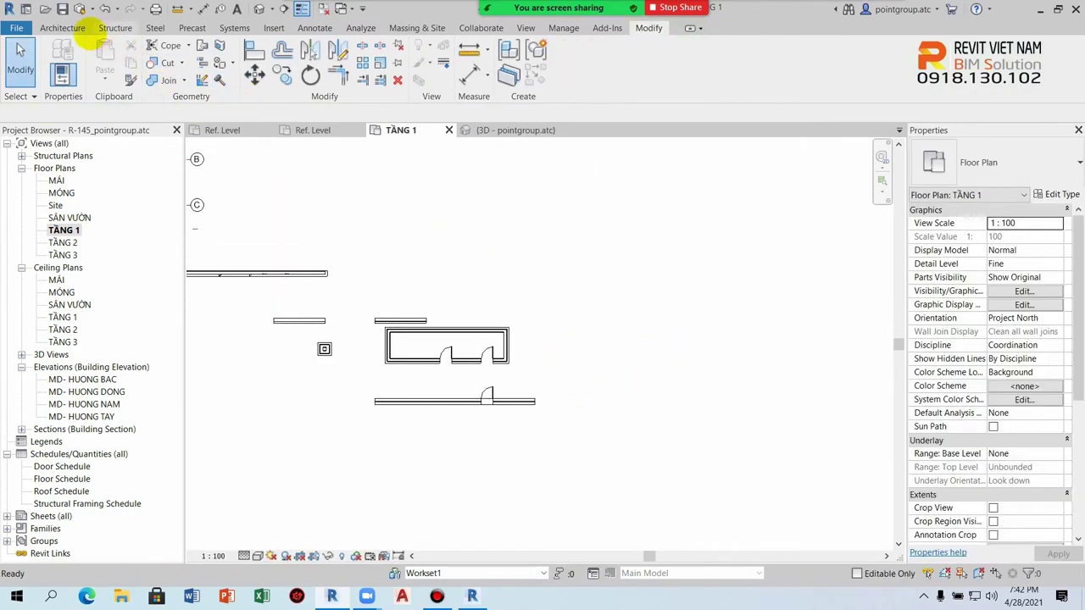
left_click(66, 28)
left_click(58, 52)
scroll(576, 274, "down", 1)
mouse_move(528, 271)
middle_mouse_down()
mouse_move(478, 293)
mouse_move(578, 296)
middle_mouse_up()
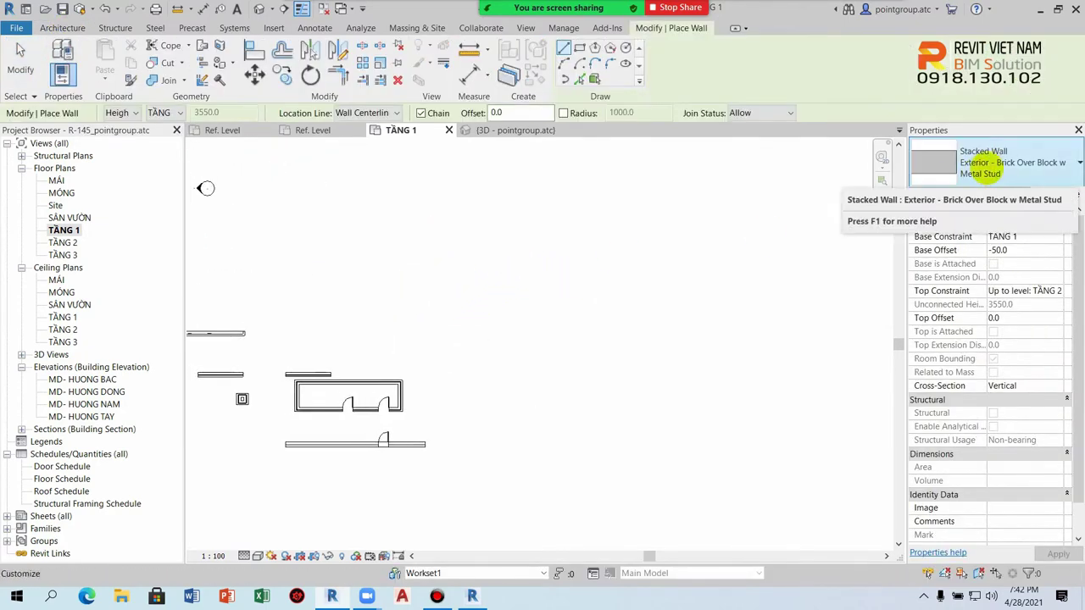
Select the WE-15-110-15 basic wall type in the Type Selector.
left_click(1009, 161)
scroll(966, 285, "up", 2)
scroll(980, 194, "up", 2)
scroll(981, 226, "up", 2)
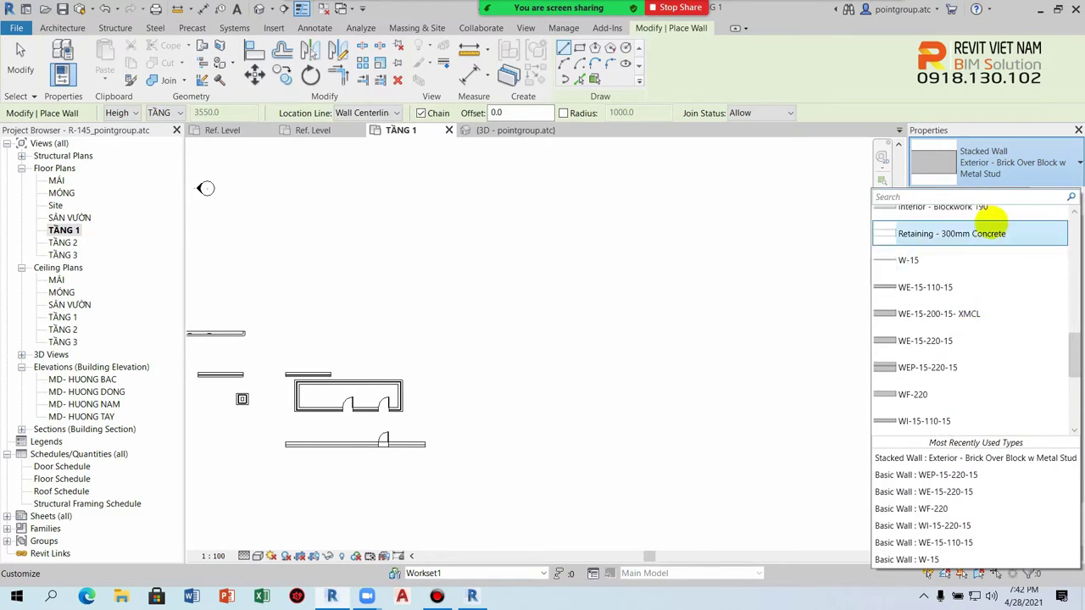
left_click(940, 287)
middle_click_drag(604, 266, 572, 314)
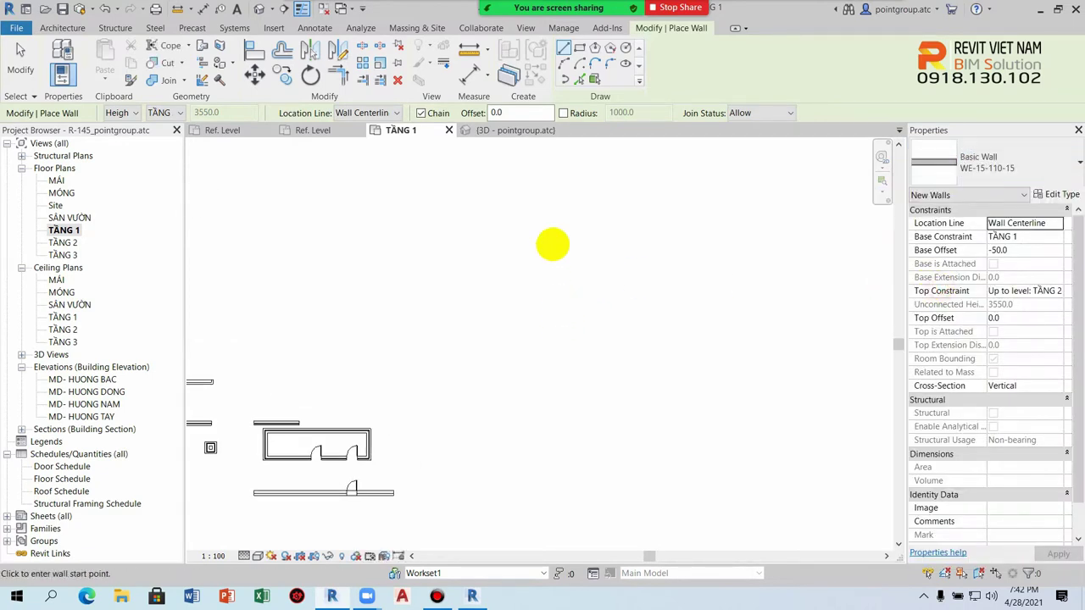
scroll(407, 327, "down", 3)
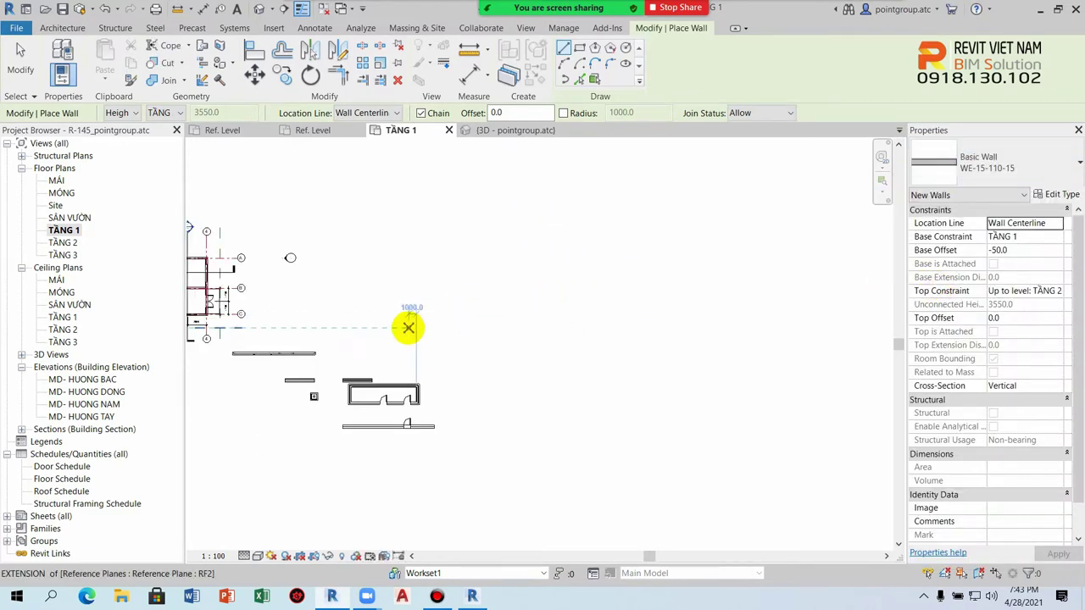
scroll(280, 229, "up", 2)
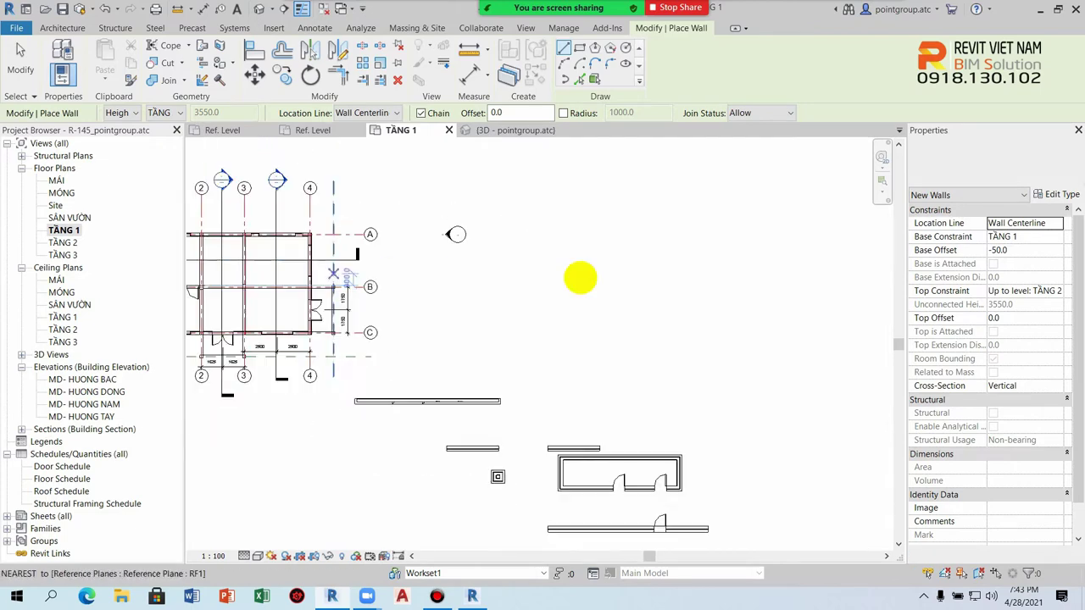
scroll(581, 279, "down", 3)
Draw a rectangular wall enclosure about 9900 × 6500 using the Rectangle draw option.
left_click(579, 48)
left_click(528, 222)
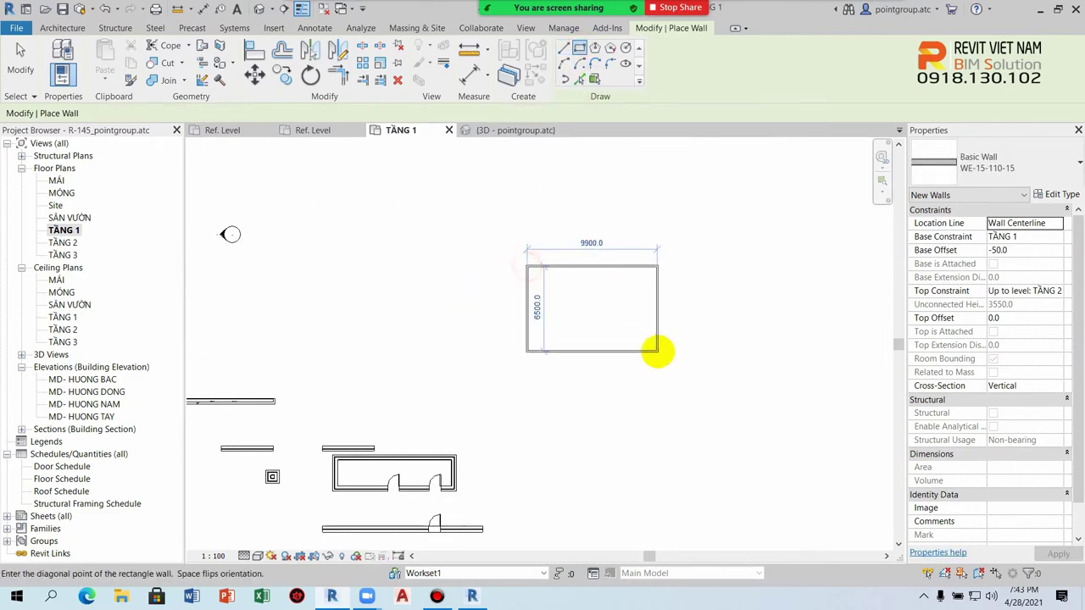
left_click(654, 351)
scroll(593, 279, "up", 3)
key("Escape")
middle_click_drag(609, 332, 593, 317)
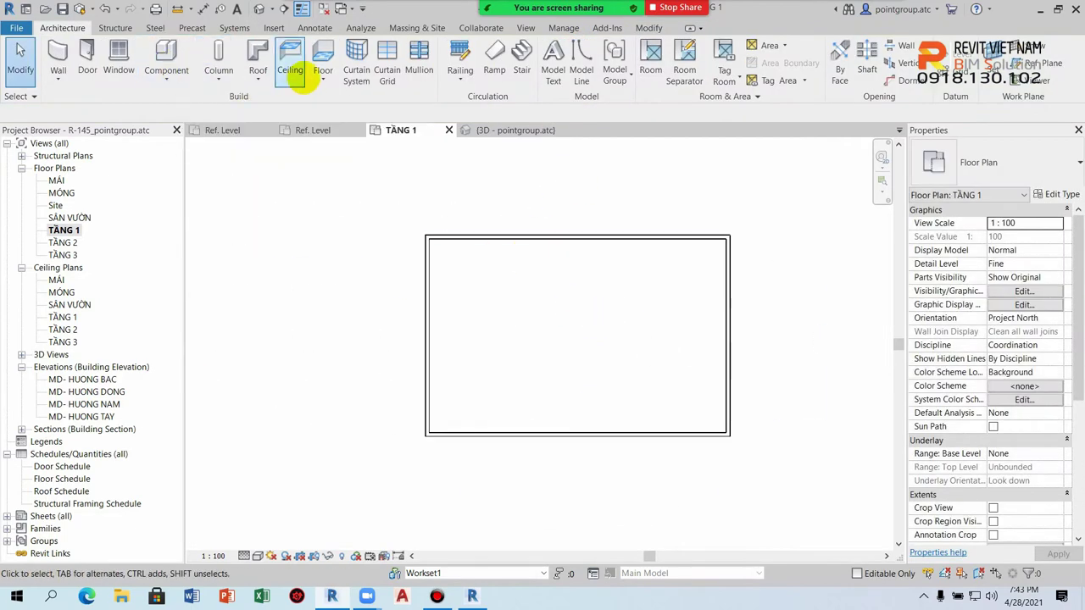
Create a 66.166 m² FA-100 floor by picking the rectangle's walls, then view it in 3D.
left_click(326, 78)
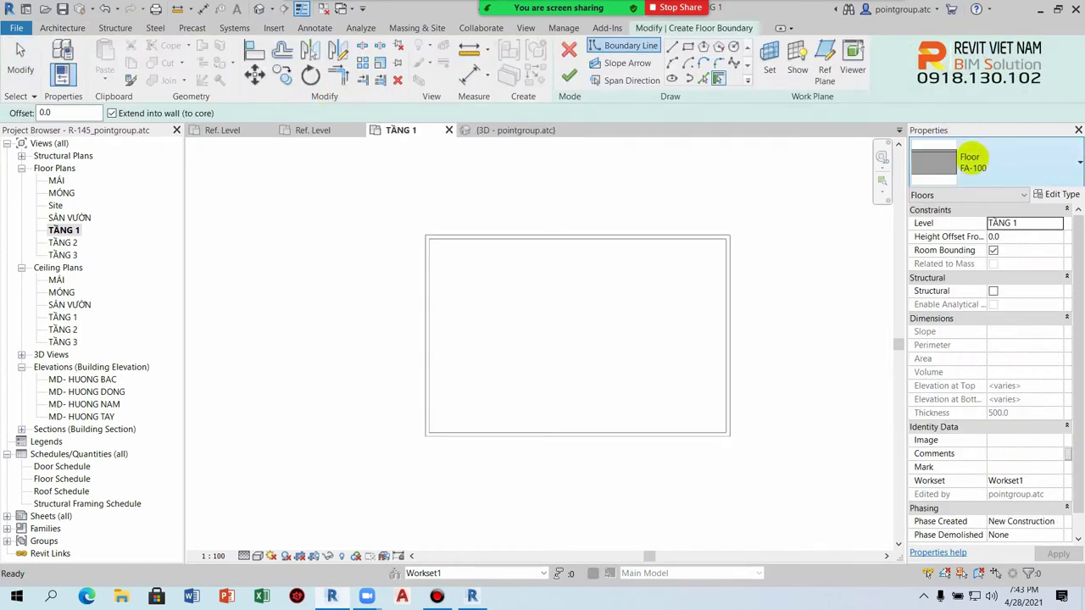
key("Escape")
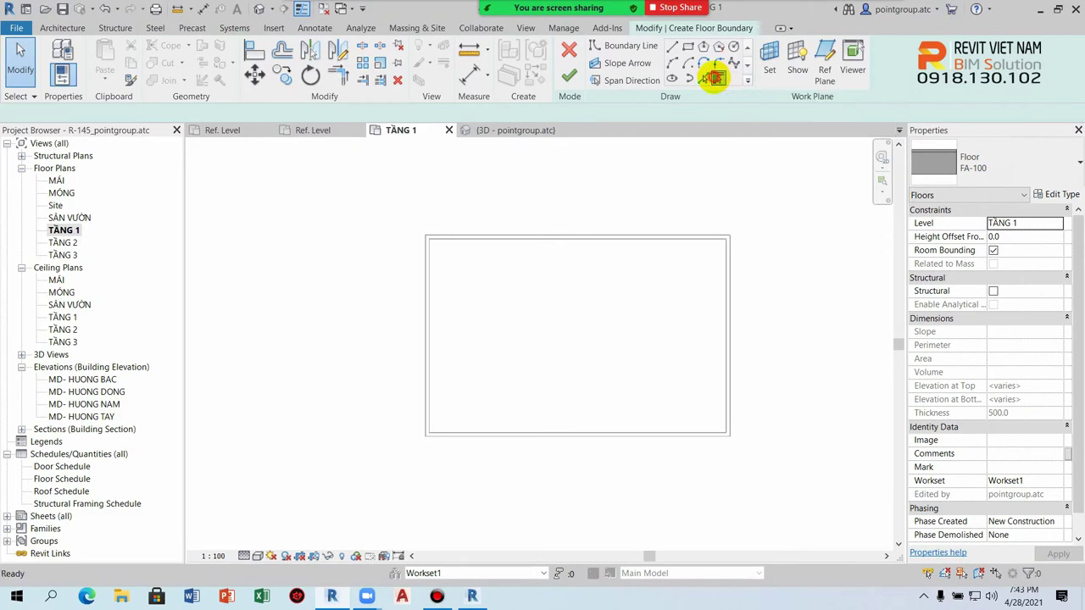
left_click(718, 78)
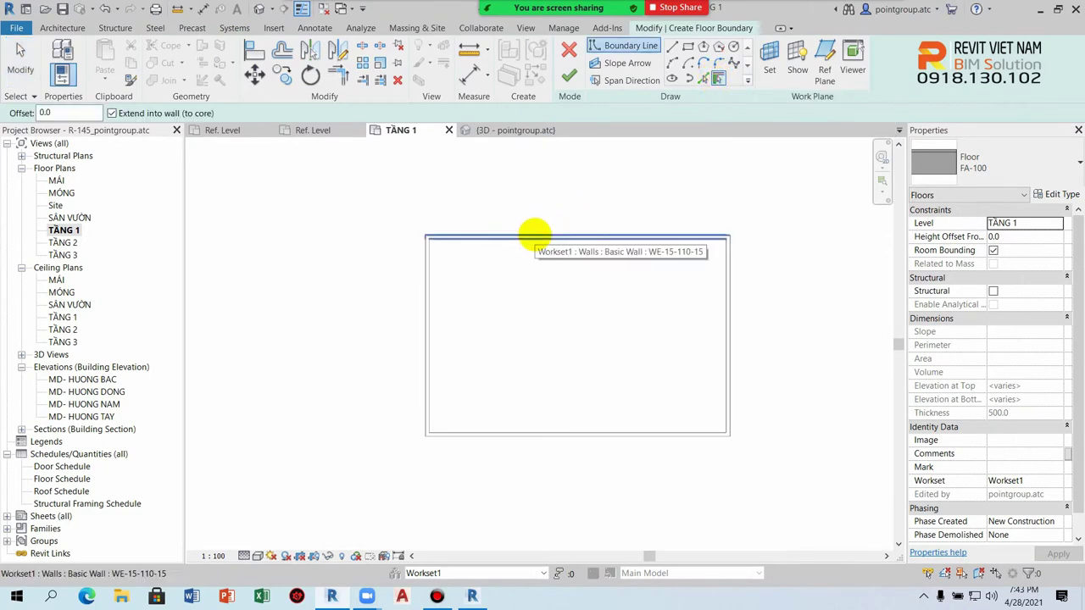
left_click(534, 235)
scroll(453, 235, "up", 3)
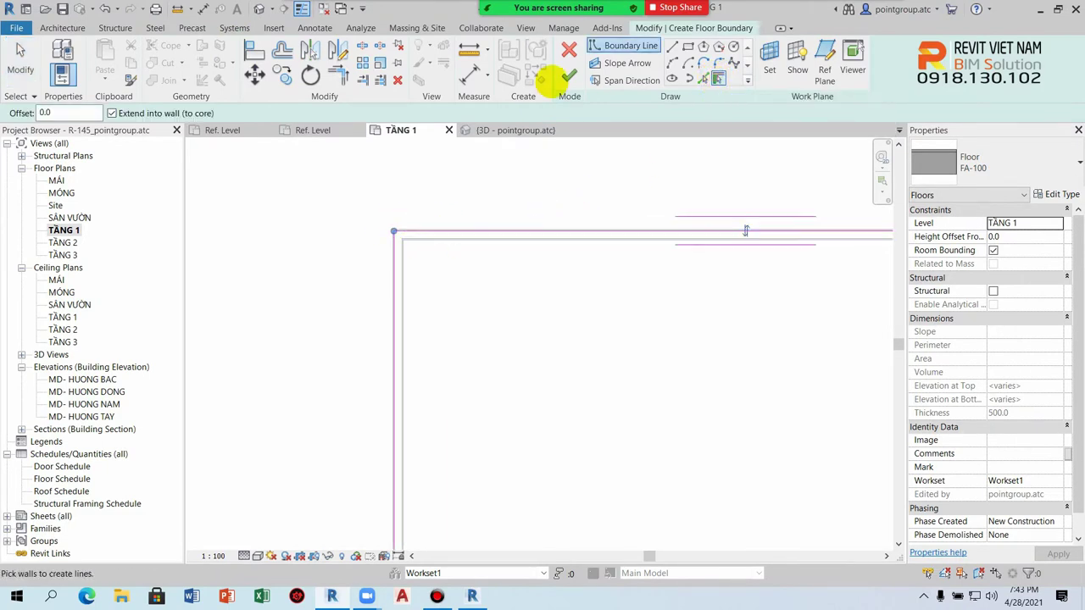
left_click(568, 77)
left_click(623, 317)
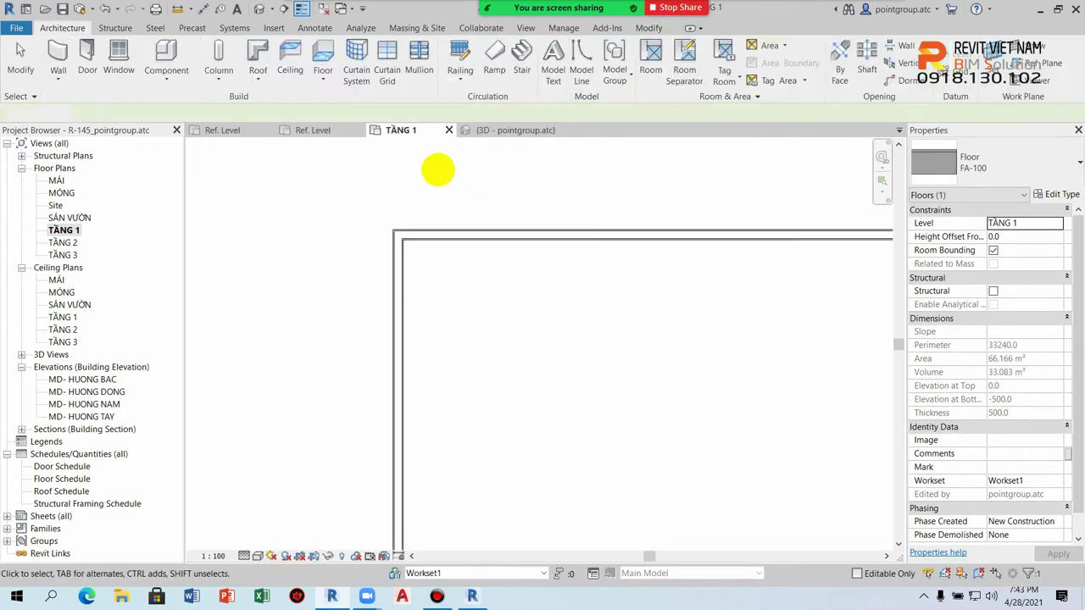
left_click(447, 176)
left_click(258, 8)
Select the FA-100 floor slab in the 3D view and delete it.
scroll(529, 402, "up", 3)
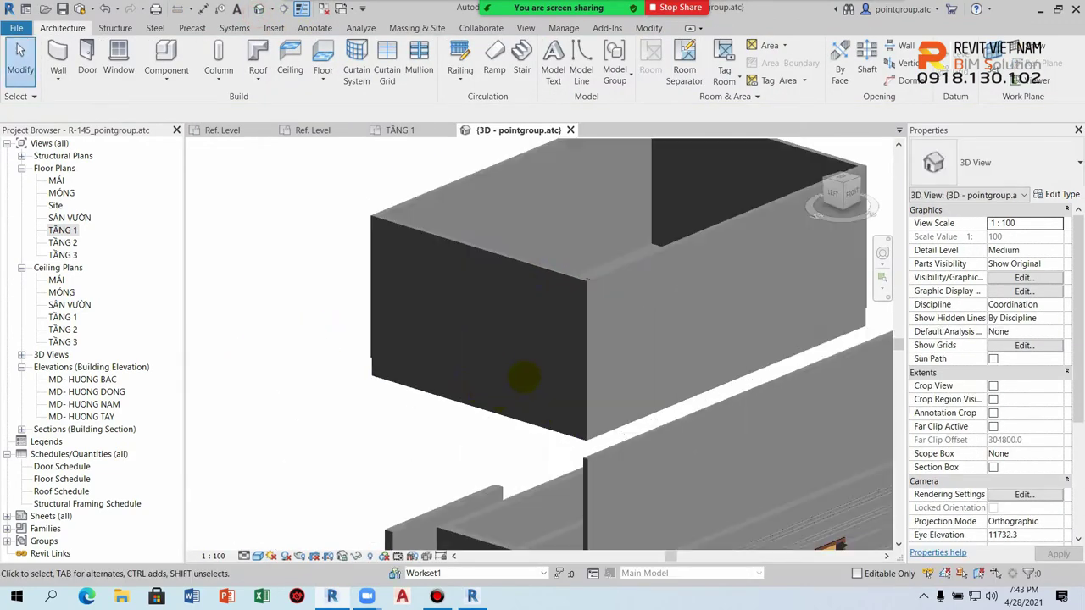
left_click(555, 432)
scroll(610, 453, "up", 2)
scroll(652, 424, "down", 1)
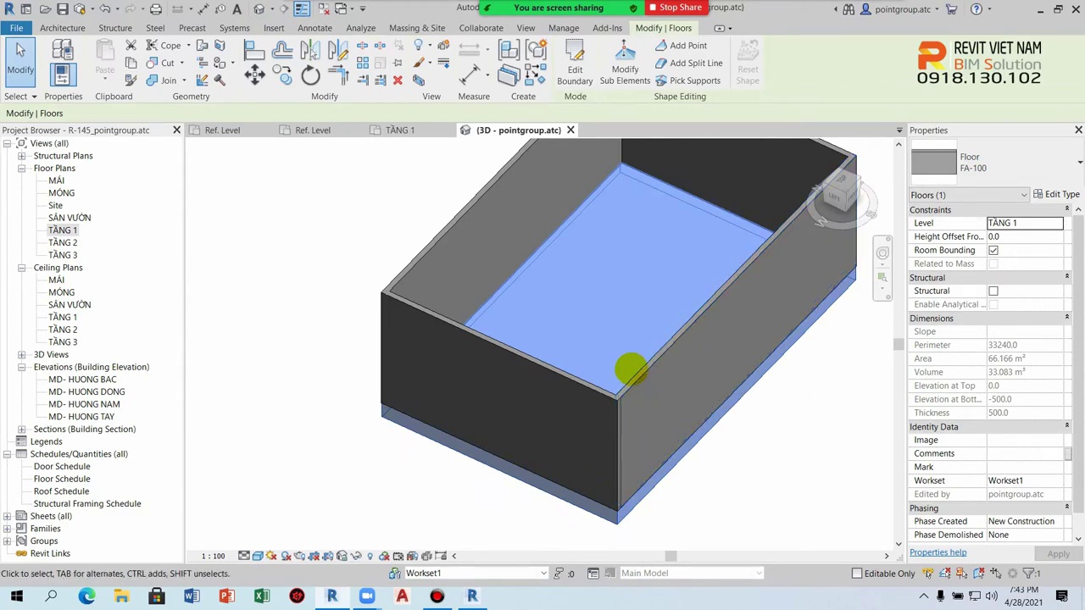
key("Delete")
scroll(627, 366, "down", 3)
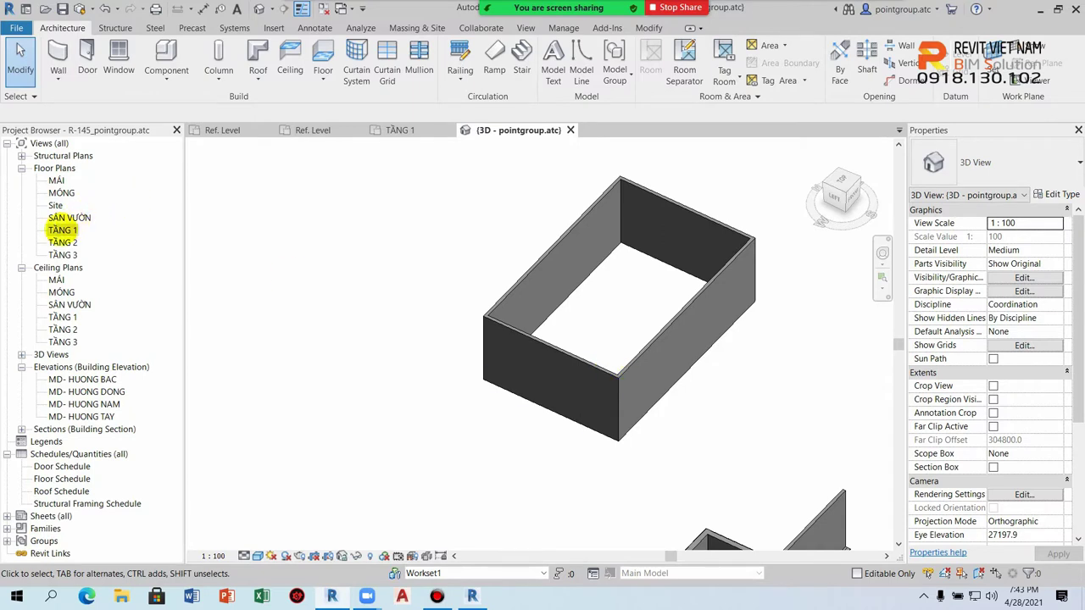
Return to the TẦNG 1 floor plan.
double_click(63, 229)
scroll(557, 303, "down", 1)
scroll(460, 259, "down", 2)
scroll(460, 260, "down", 1)
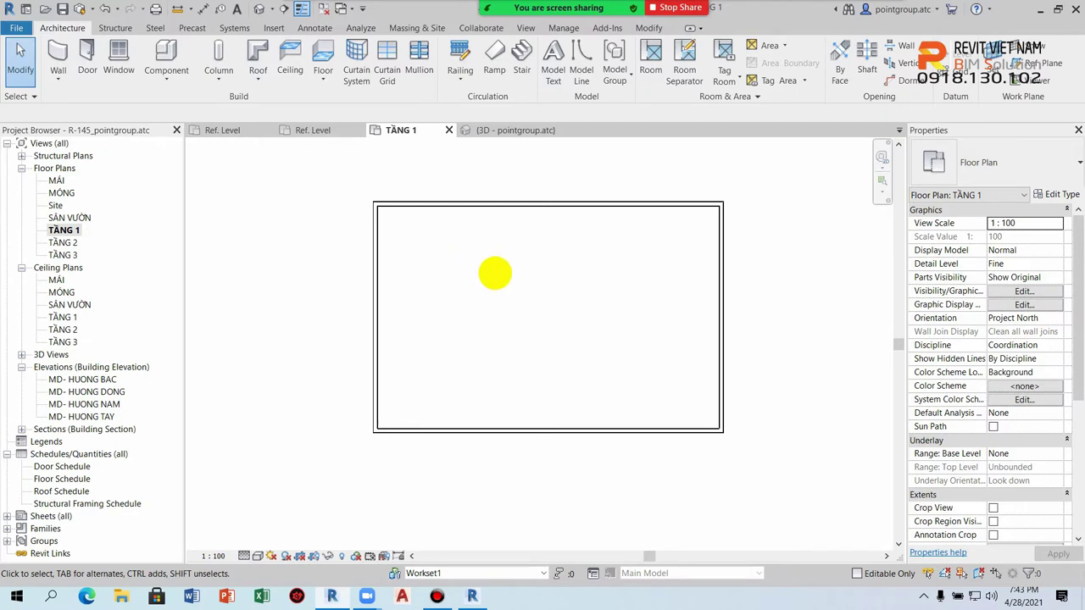
Draw a similar WE-15-110-15 vertical wall crossing the enclosure's top wall.
scroll(509, 283, "down", 1)
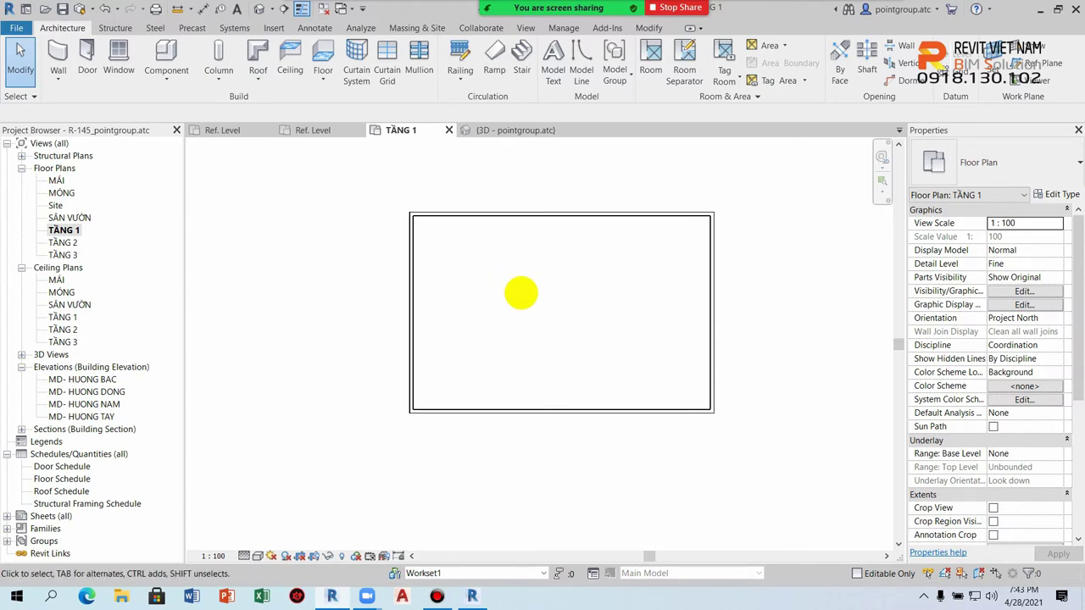
middle_click_drag(520, 293, 556, 317)
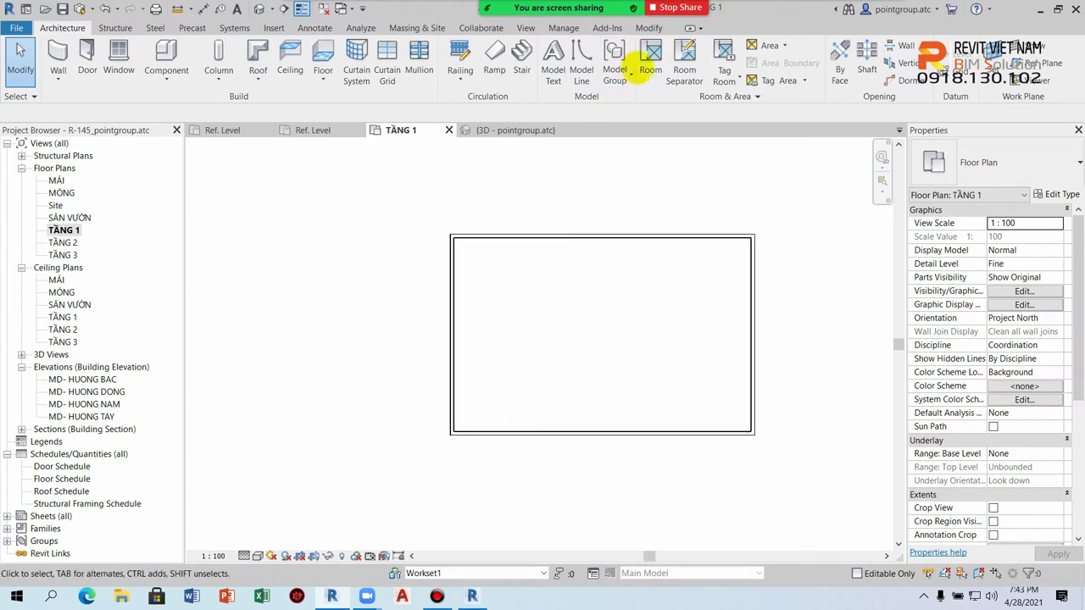
left_click(648, 28)
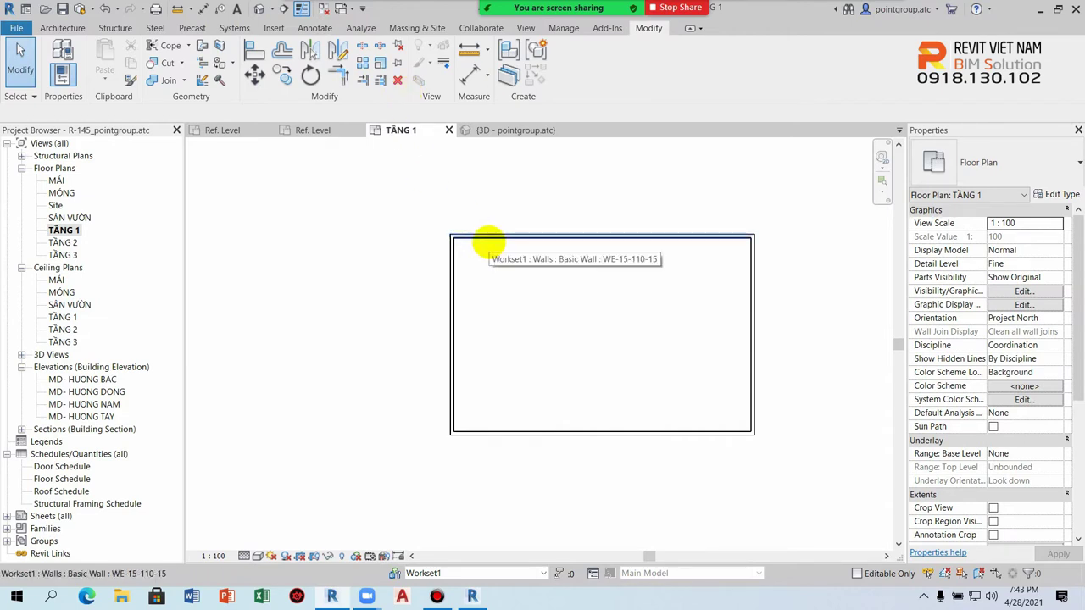
middle_click_drag(492, 277, 482, 274)
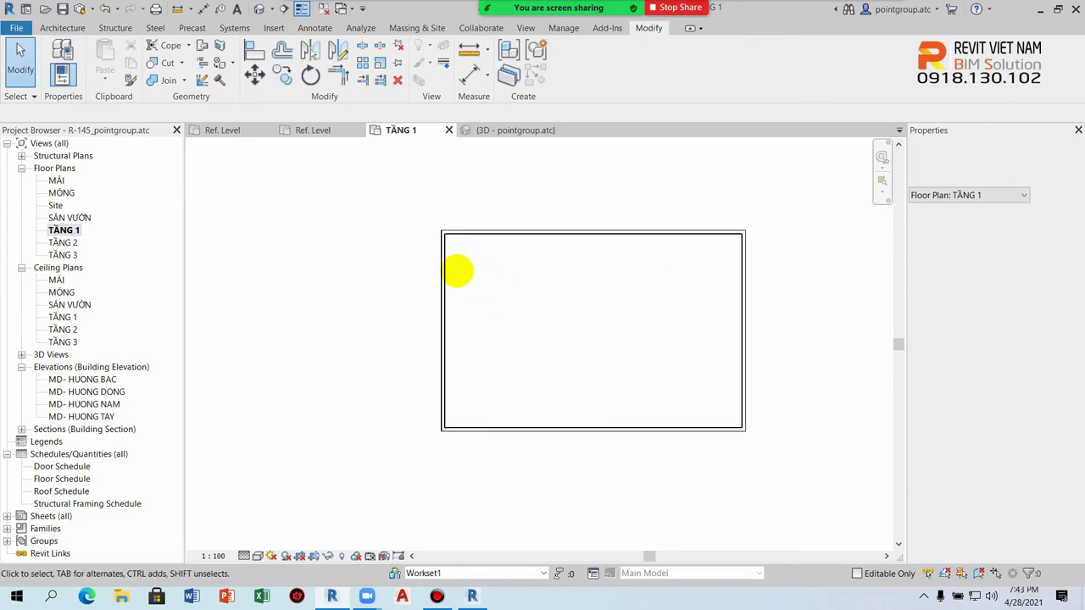
left_click(516, 242)
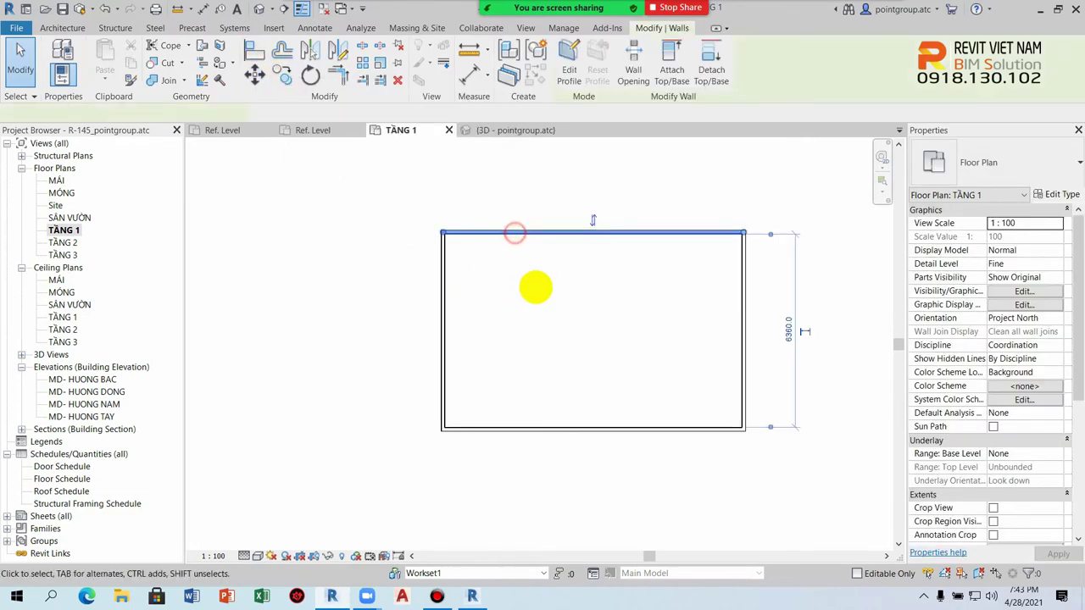
left_click(530, 78)
left_click(508, 263)
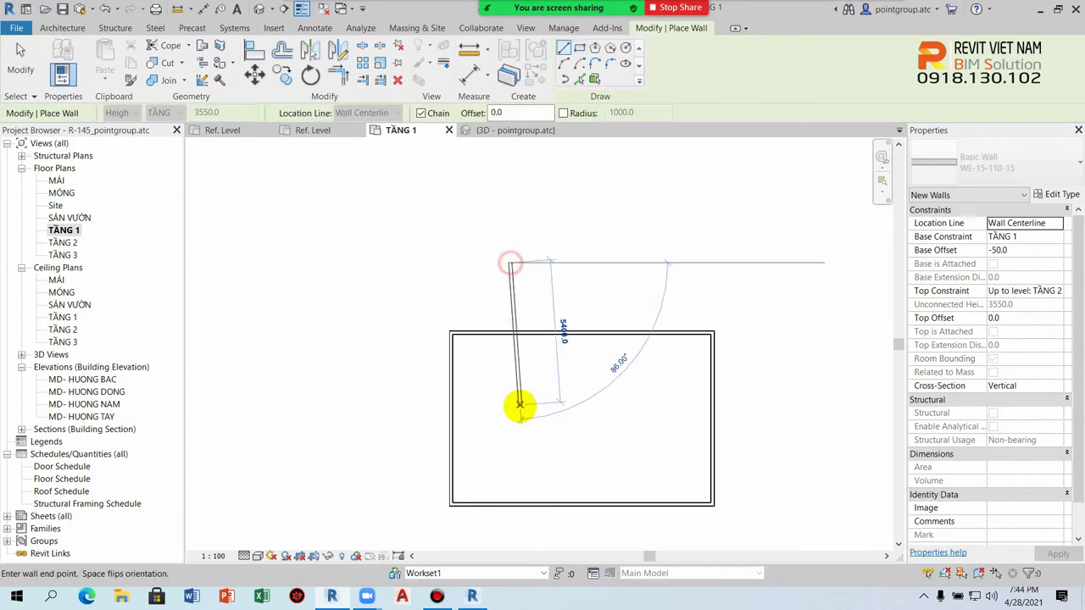
left_click(510, 394)
Add a short separate wall segment above the top wall, then start Align.
left_click(545, 198)
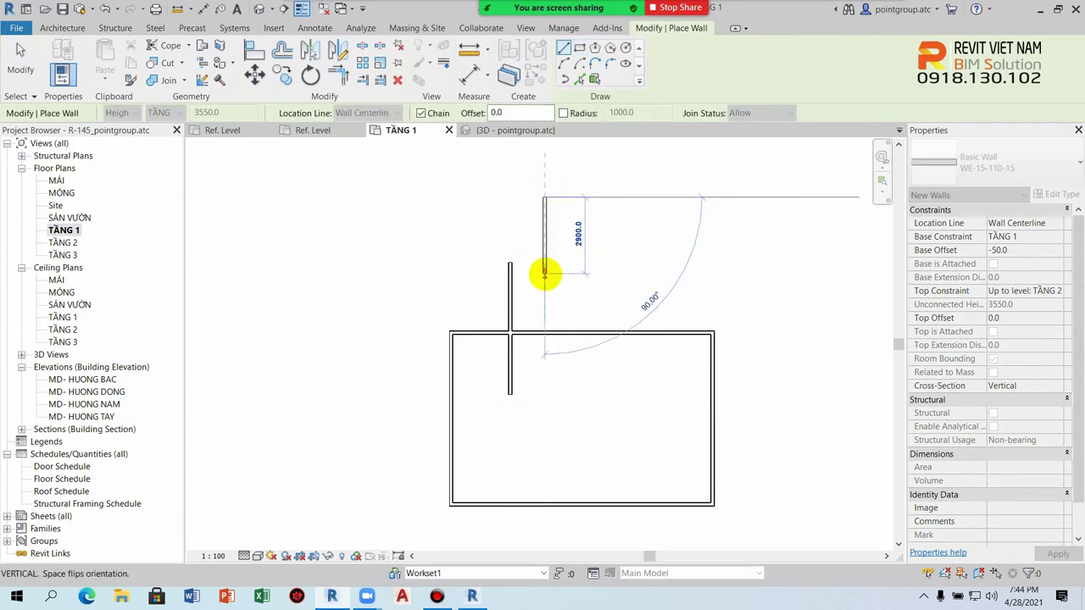
left_click(547, 233)
key("Escape")
key("Escape")
scroll(522, 271, "up", 5)
scroll(462, 292, "up", 1)
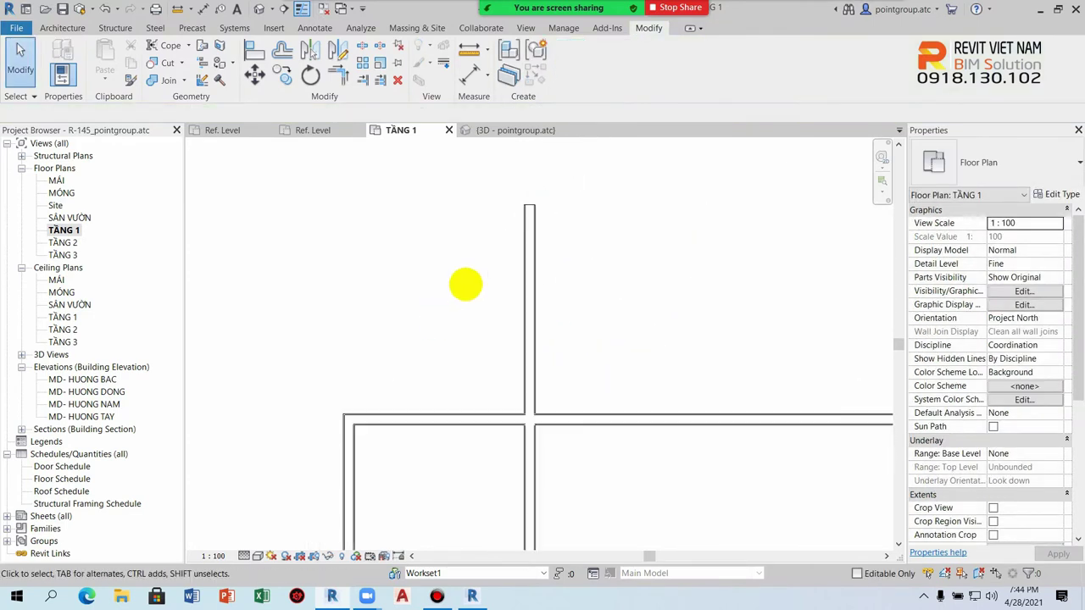
left_click(254, 53)
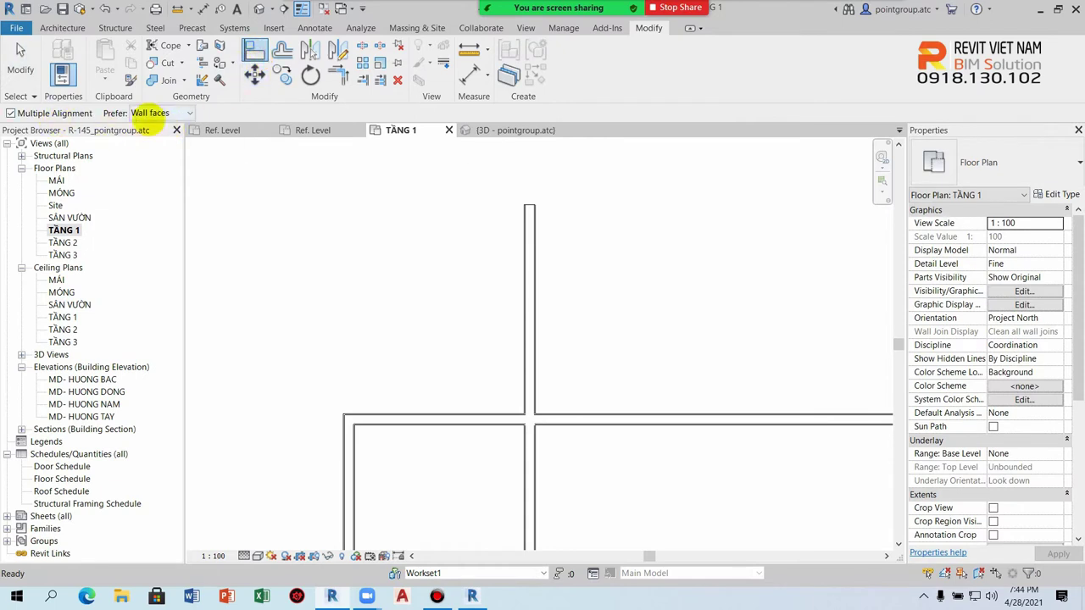
Set the Align preference to wall centerlines, review the Prefer list, then exit Align.
left_click(180, 113)
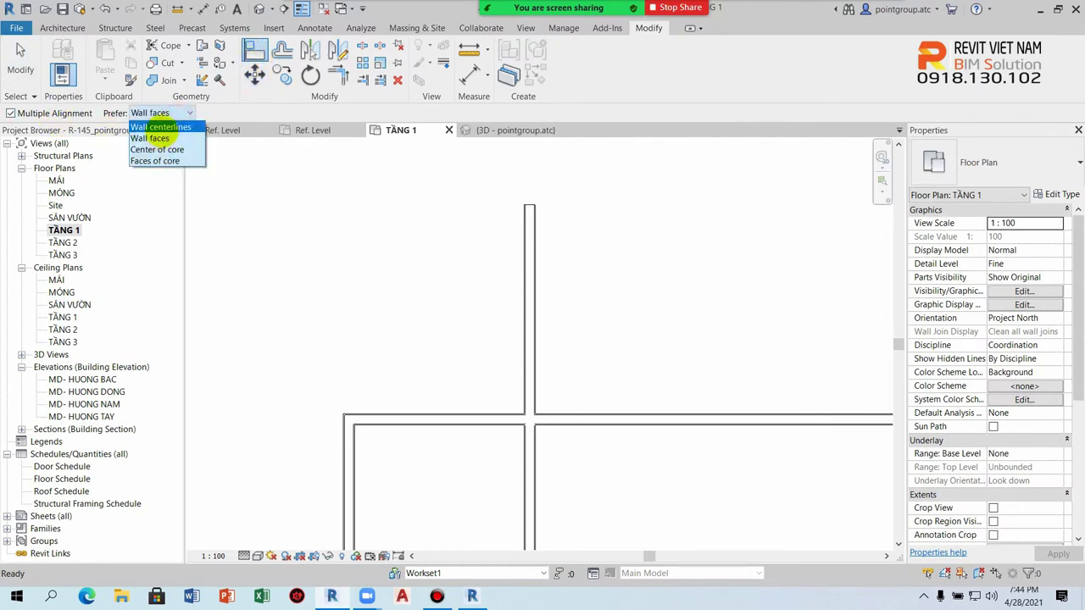
left_click(160, 127)
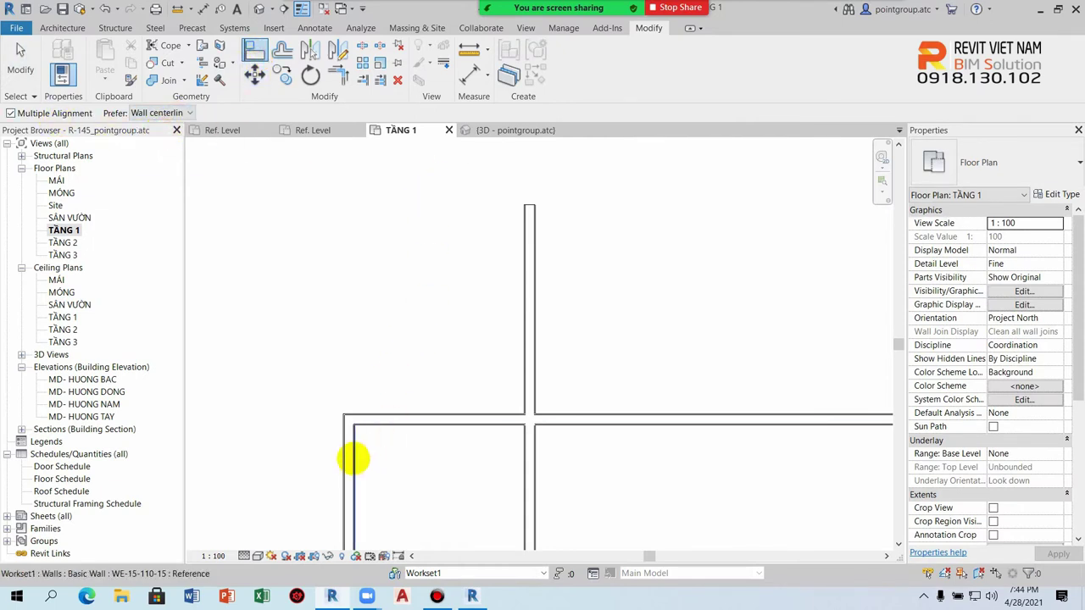
scroll(343, 458, "up", 3)
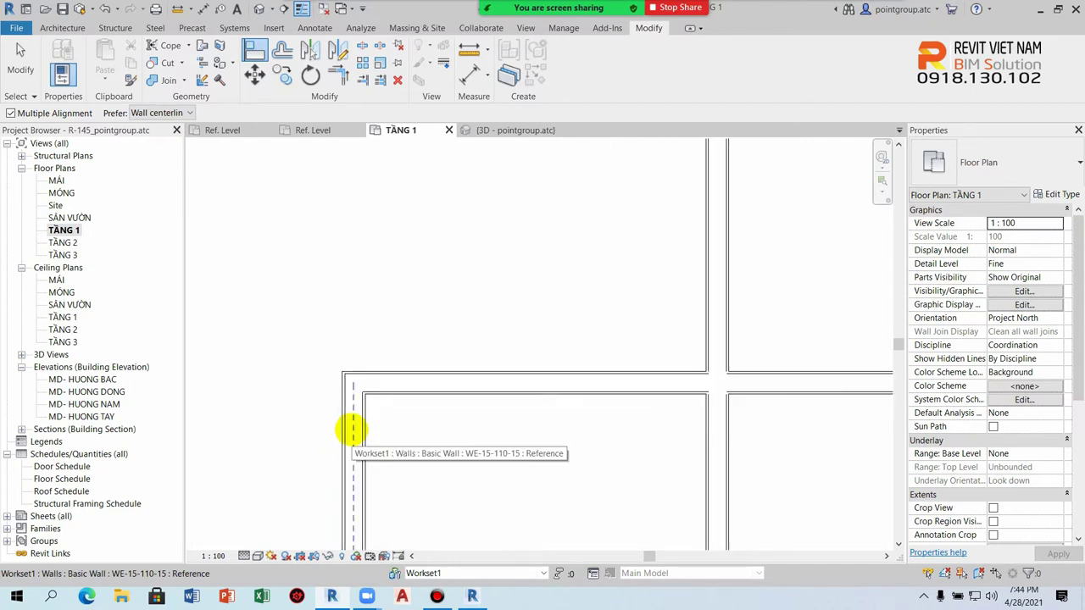
left_click(161, 112)
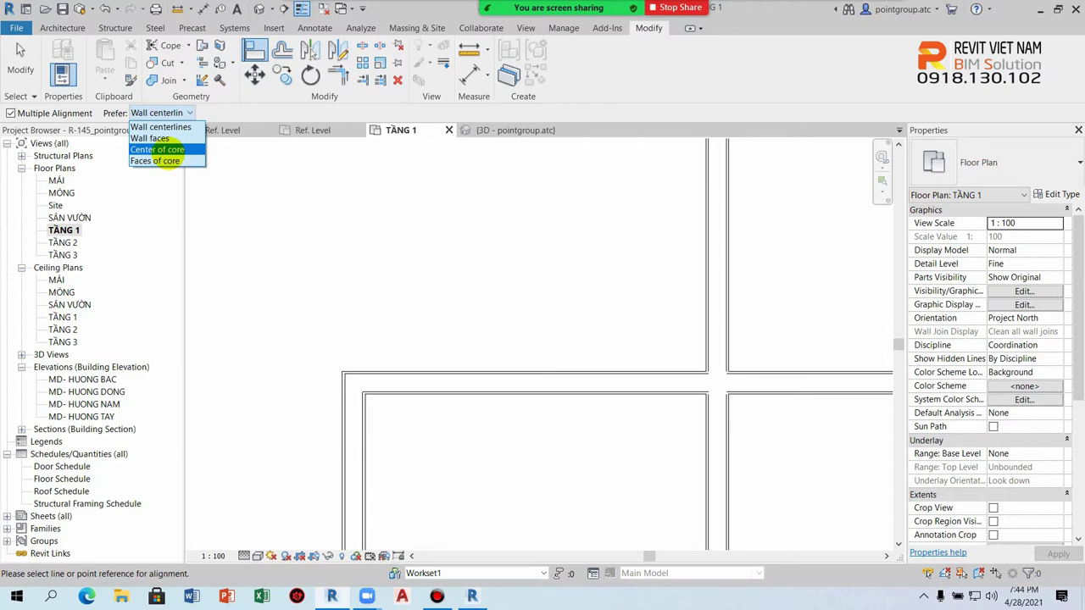
scroll(489, 368, "down", 2)
scroll(497, 314, "down", 2)
scroll(537, 368, "down", 2)
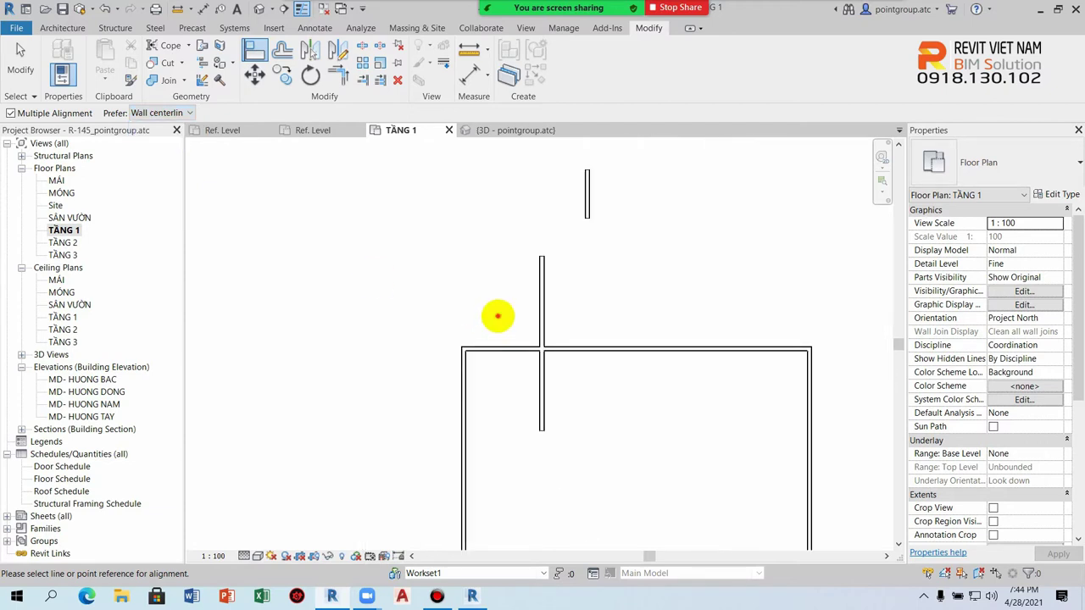
scroll(467, 363, "down", 2)
scroll(468, 363, "up", 2)
key("Escape")
scroll(542, 351, "down", 1)
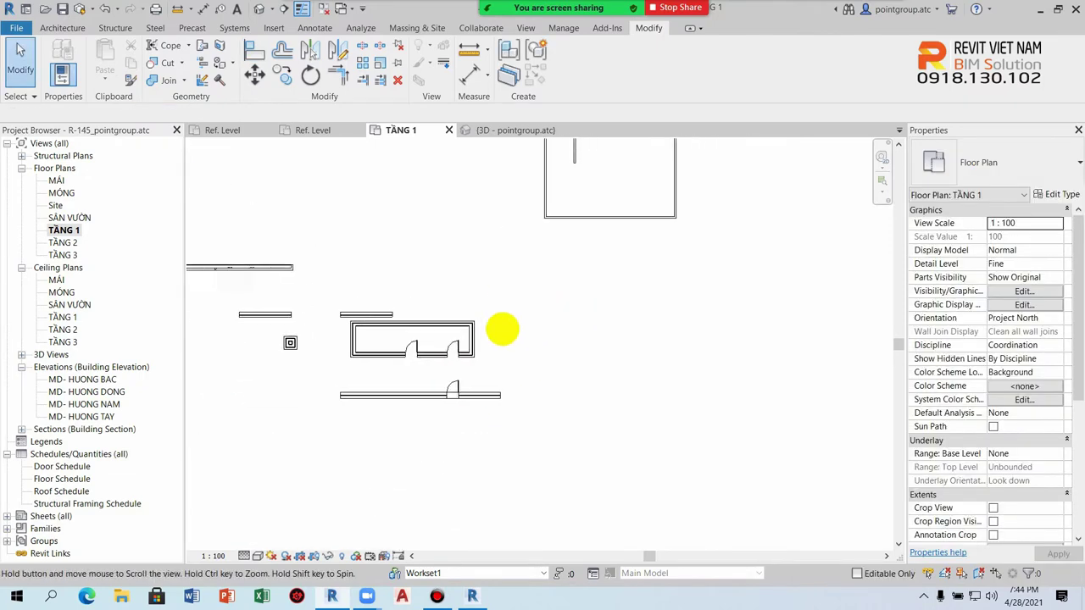
Draw another horizontal WE-15-110-15 wall near the bottom with Create Similar.
scroll(520, 322, "down", 1)
left_click(543, 227)
left_click(536, 75)
scroll(466, 395, "up", 4)
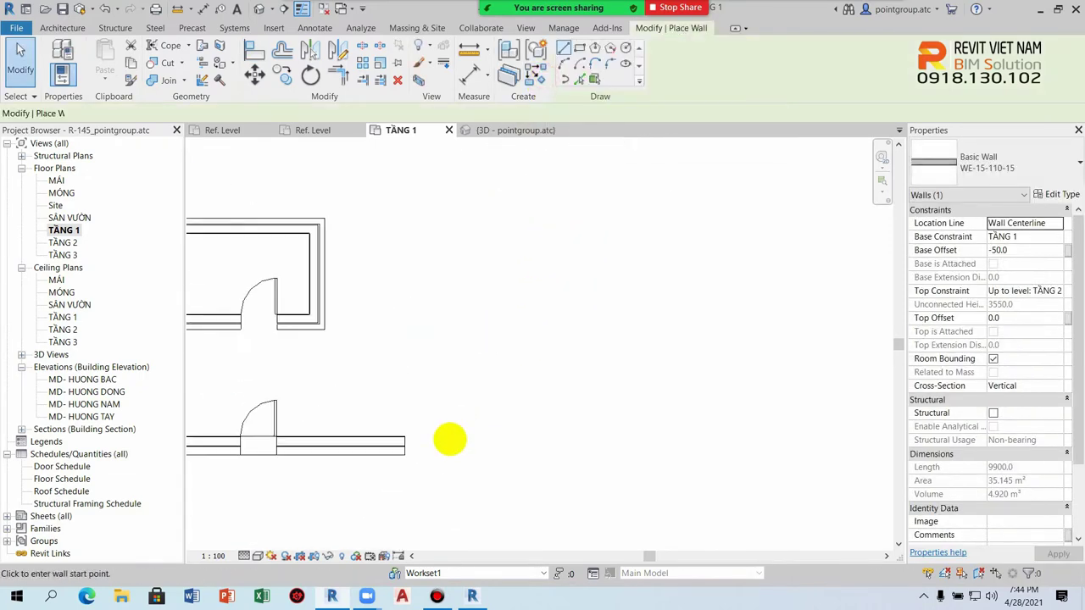
left_click(438, 450)
left_click(526, 450)
key("Escape")
key("Escape")
scroll(373, 424, "up", 5)
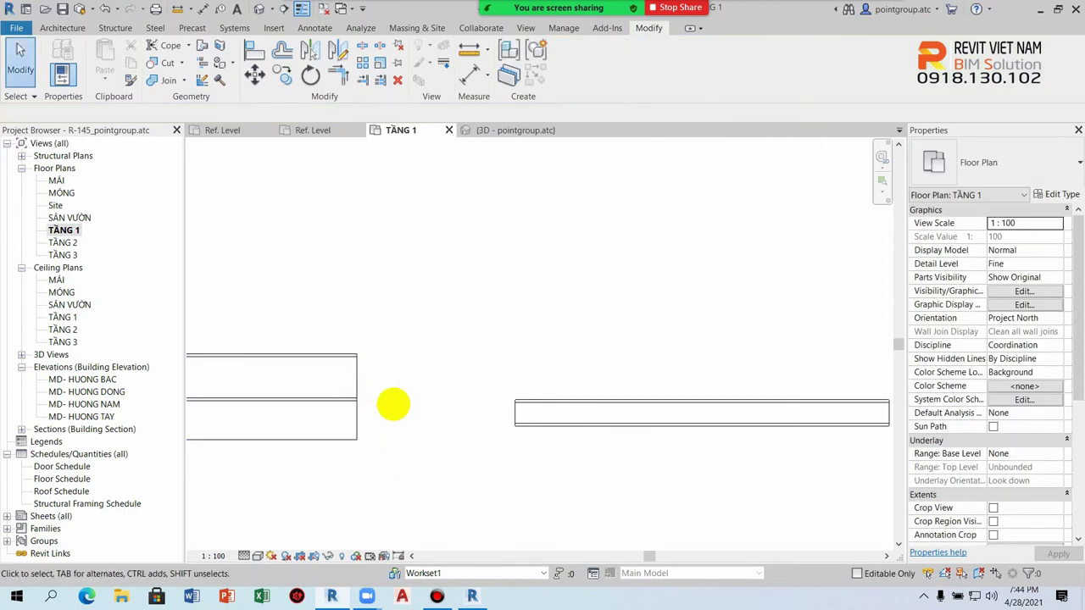
Align the left wall to the right wall using the core-centre preference.
key("a")
key("l")
left_click(188, 113)
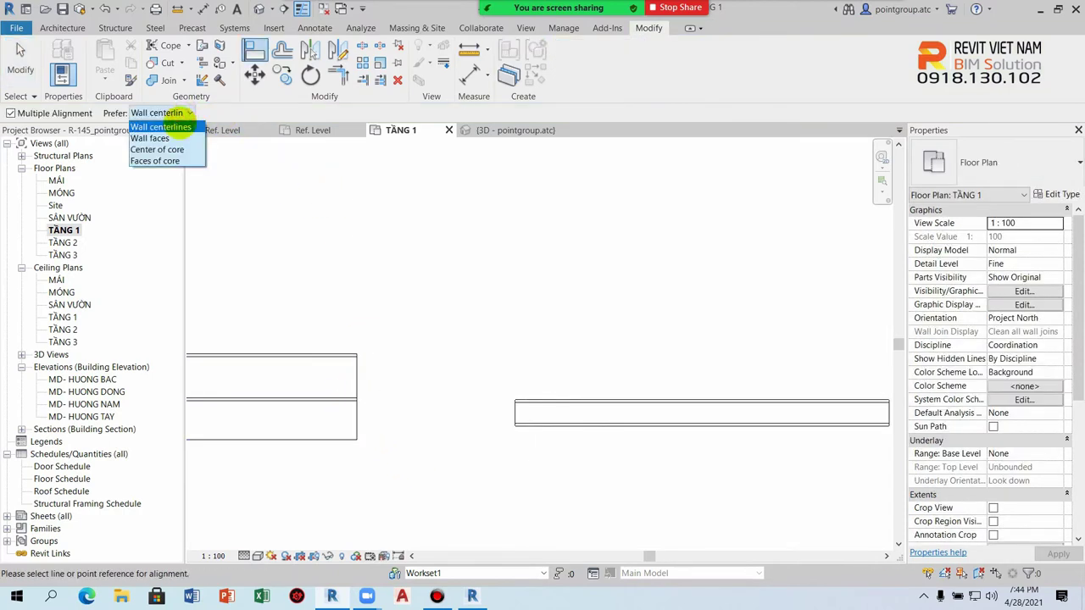
left_click(169, 152)
left_click(538, 412)
left_click(323, 376)
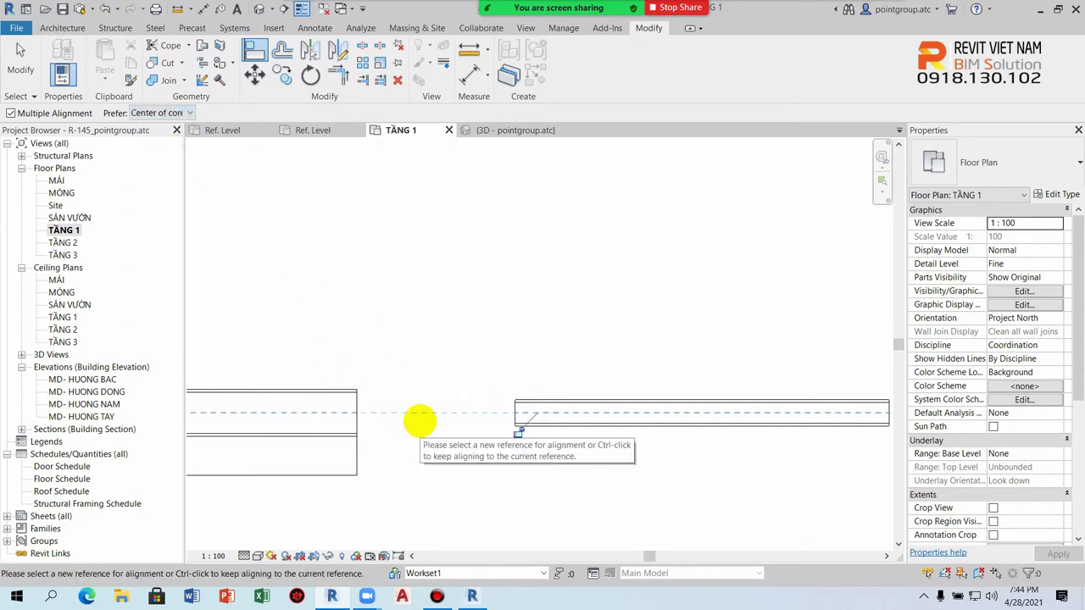
Switch to core-face alignment and line the left and right walls up with each other.
left_click(190, 112)
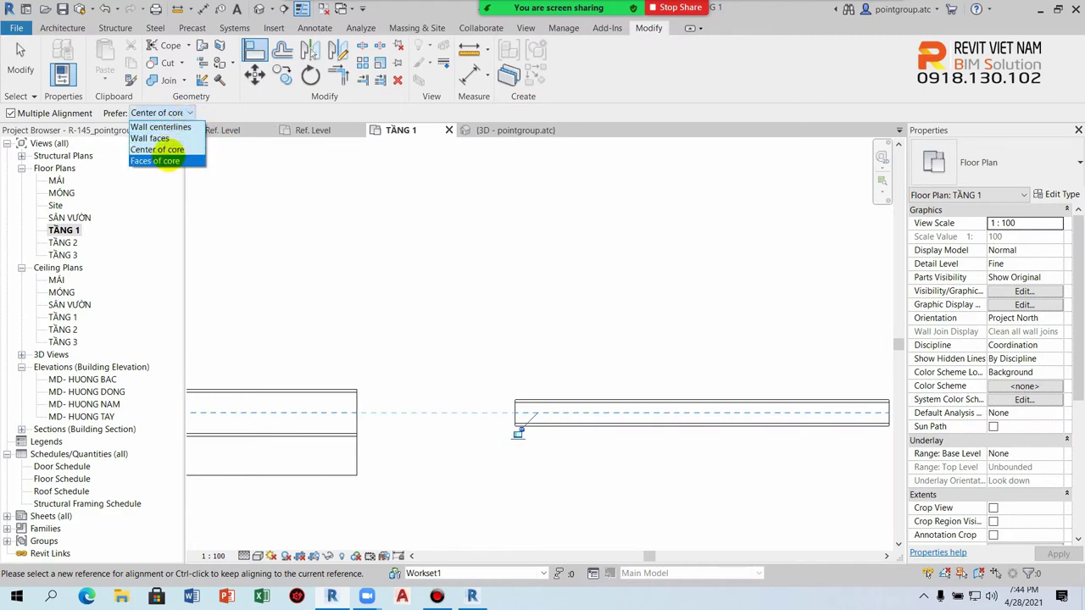
left_click(161, 161)
scroll(256, 358, "up", 2)
left_click(360, 420)
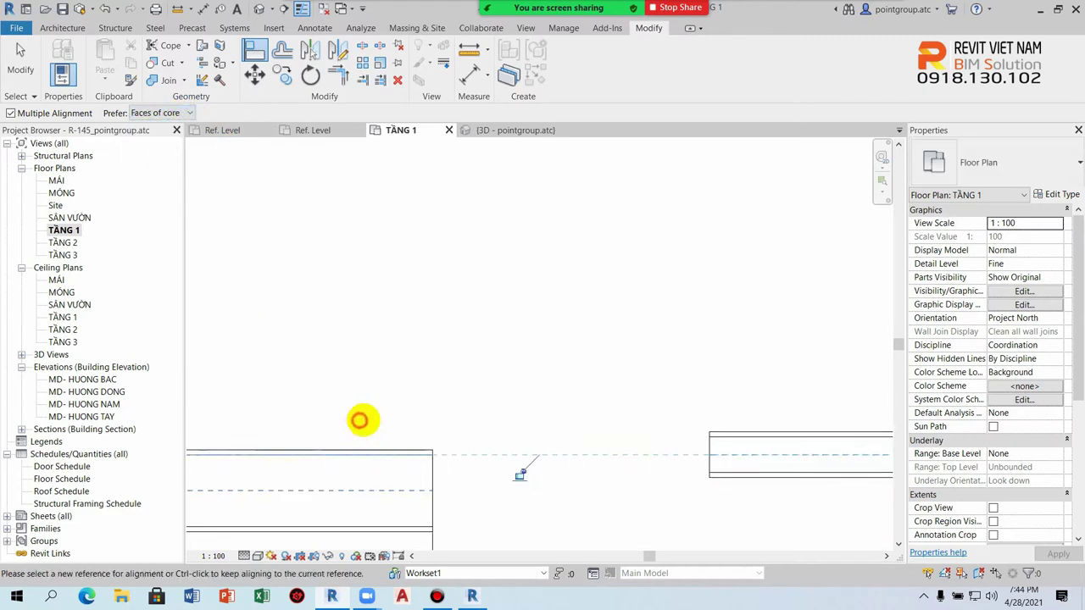
scroll(622, 407, "down", 2)
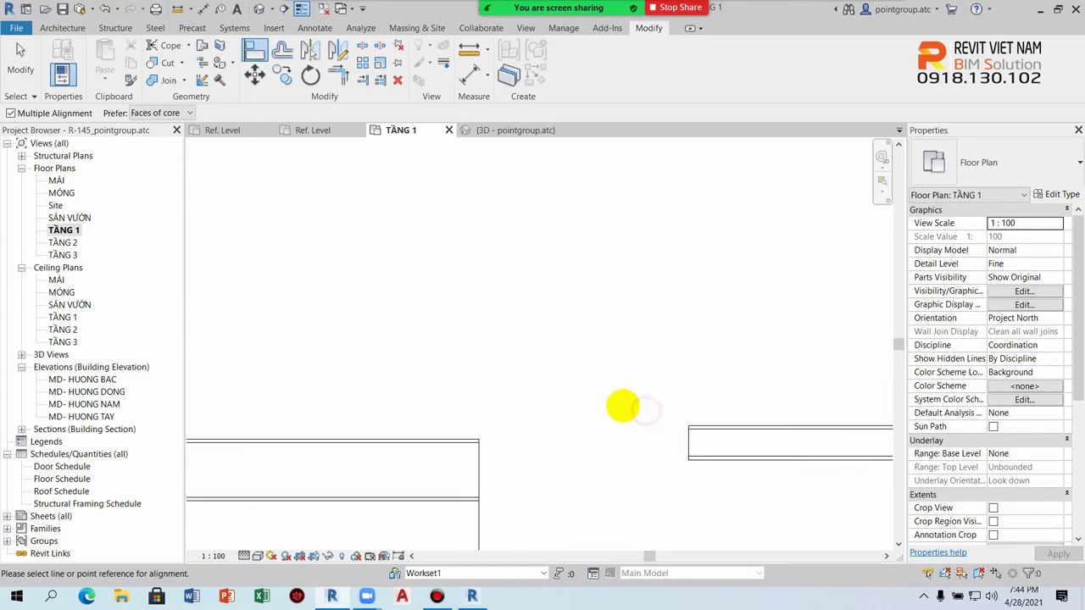
left_click(368, 424)
left_click(660, 413)
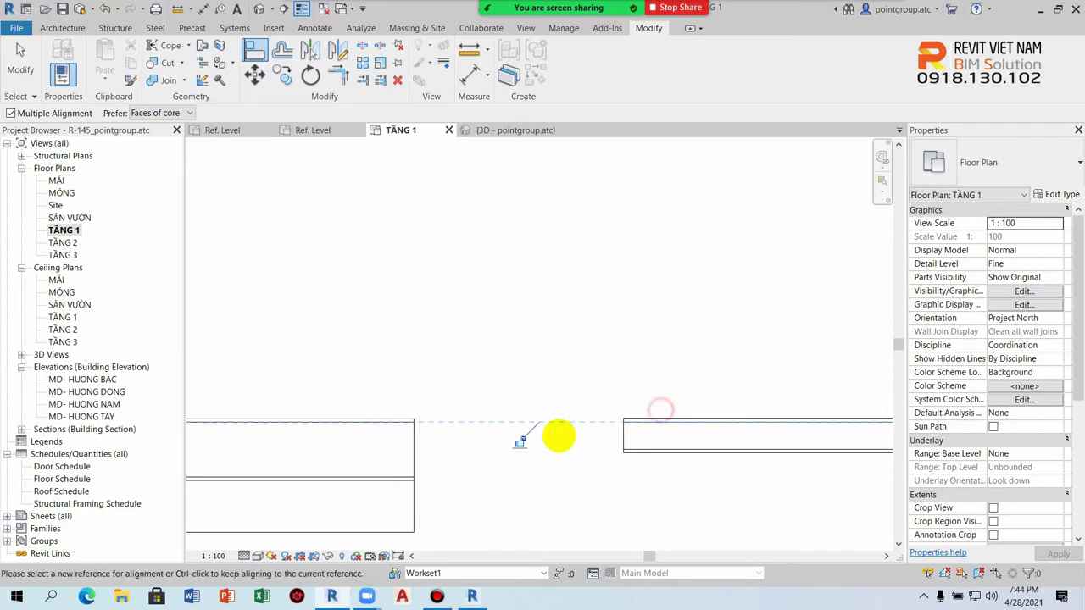
key("Escape")
key("Escape")
Check the aligned right wall, then align the lower wall line to the upper one.
left_click(623, 436)
left_click(428, 438)
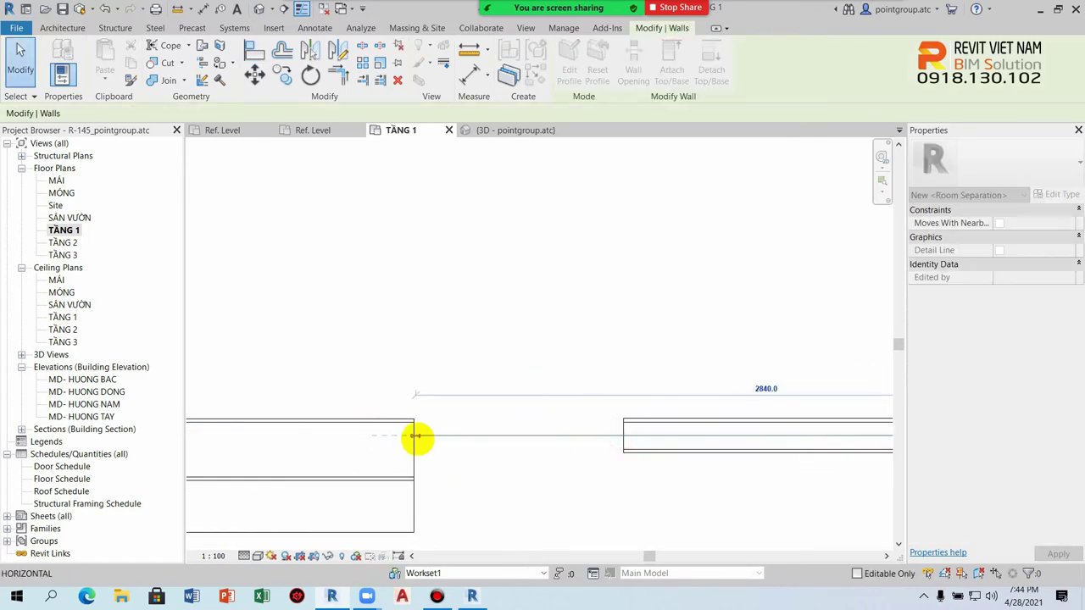
scroll(417, 438, "up", 2)
scroll(415, 412, "up", 2)
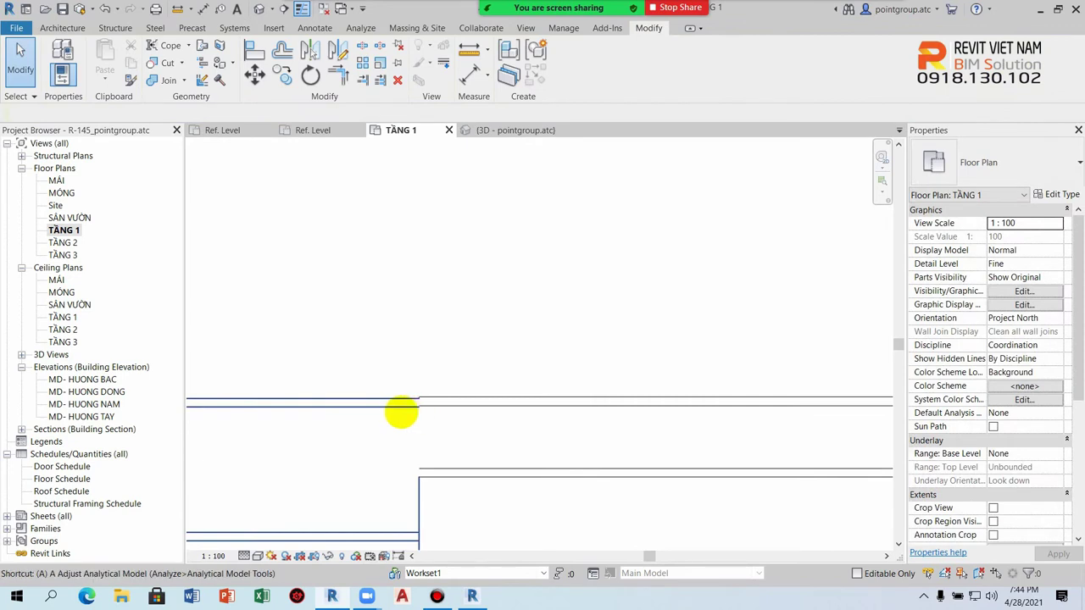
key("a")
key("l")
left_click(483, 408)
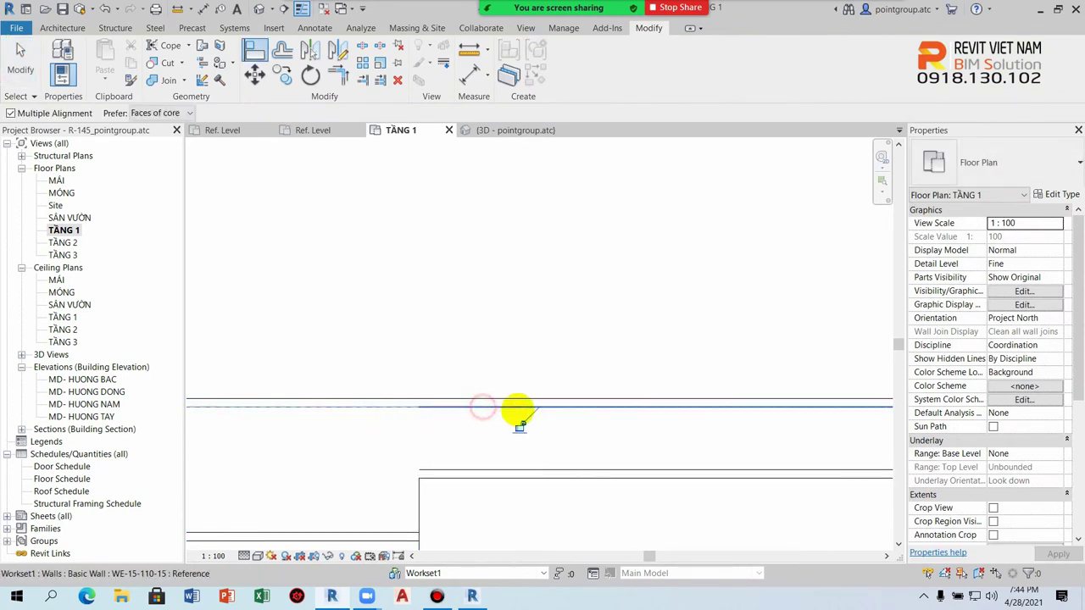
left_click(517, 411)
key("Escape")
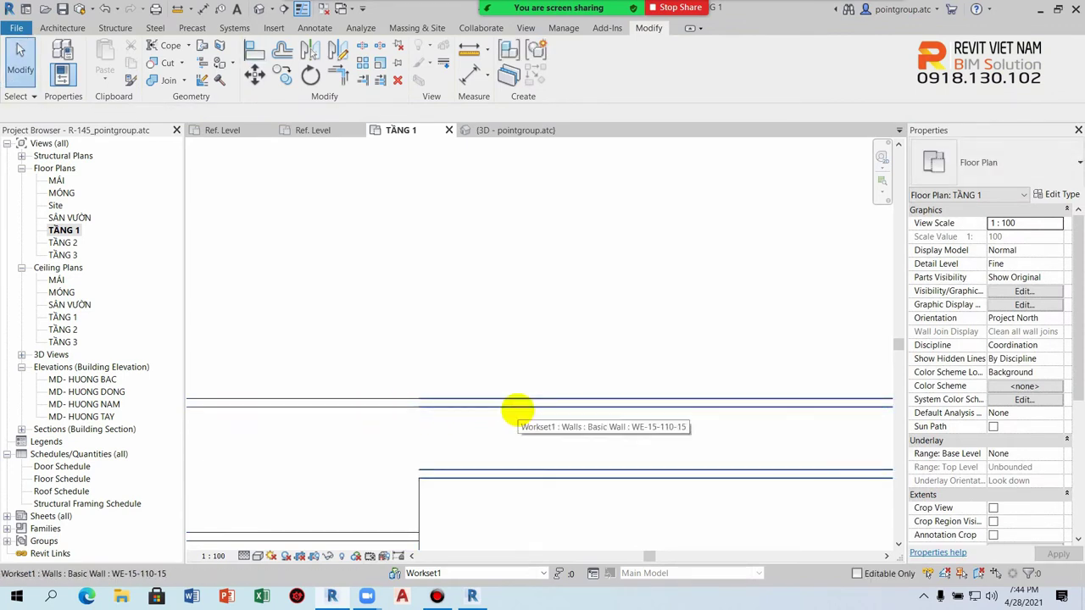
Back at the rectangular room, align the vertical wall to the left wall's face.
scroll(518, 408, "down", 2)
scroll(542, 403, "down", 2)
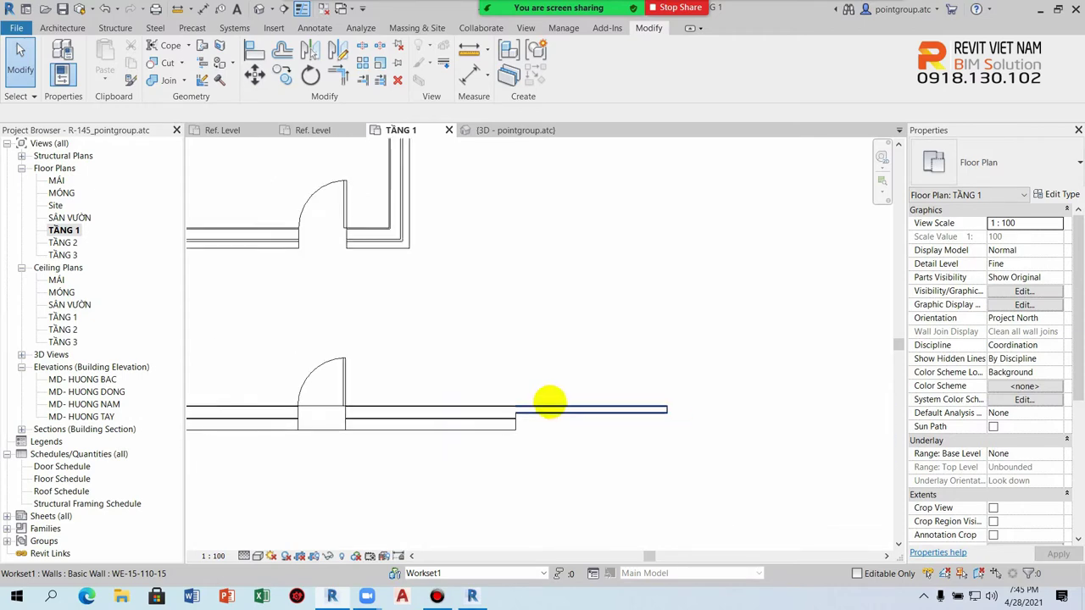
scroll(555, 402, "down", 1)
left_click(556, 402)
middle_click_drag(557, 402, 543, 440)
scroll(543, 440, "down", 2)
scroll(538, 294, "up", 2)
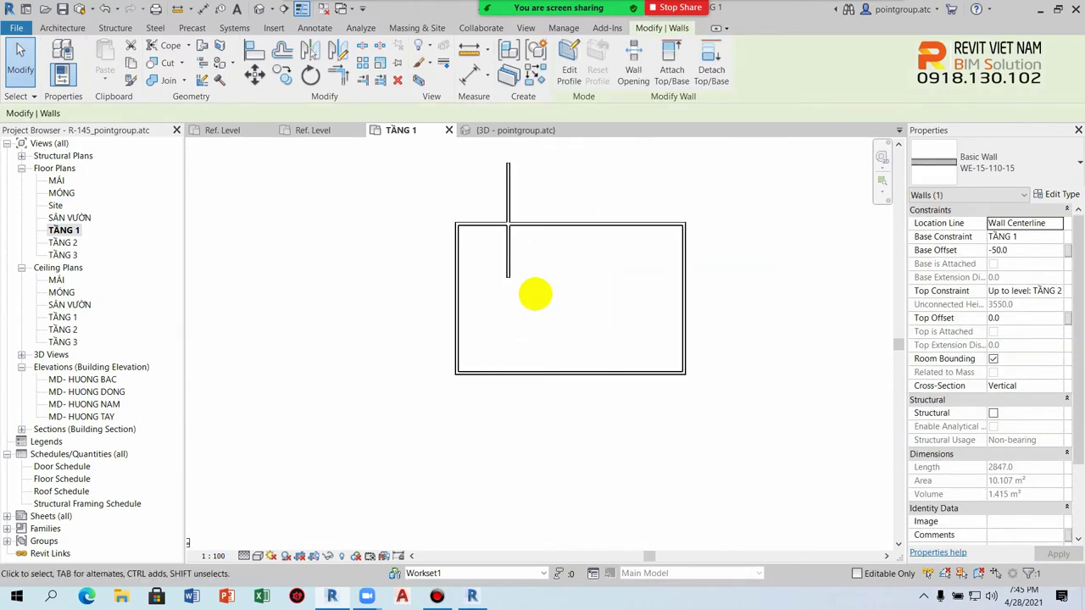
middle_click_drag(538, 293, 508, 324)
left_click(455, 199)
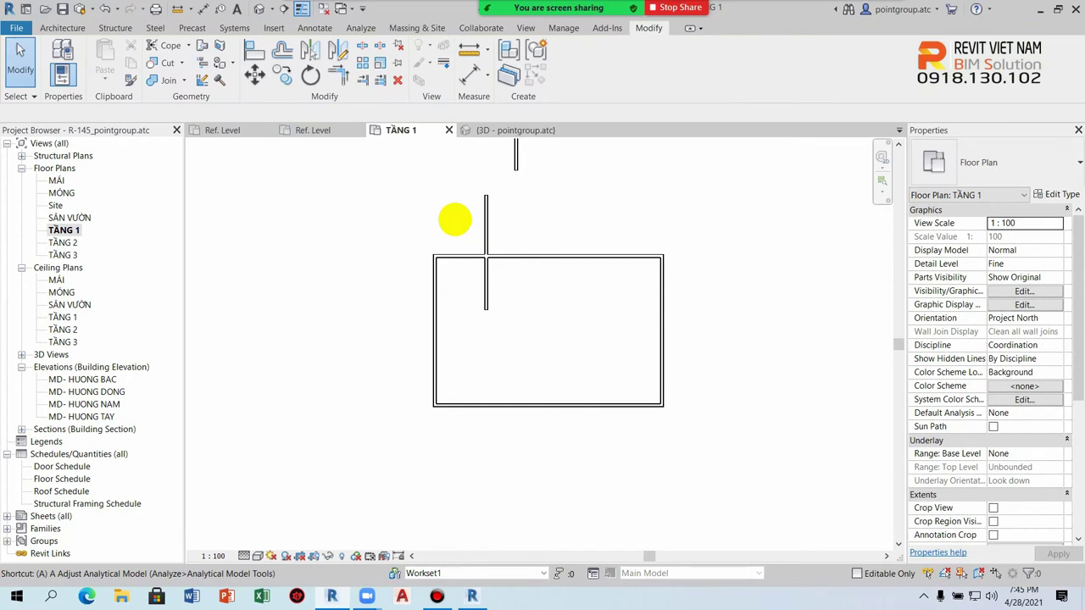
key("l")
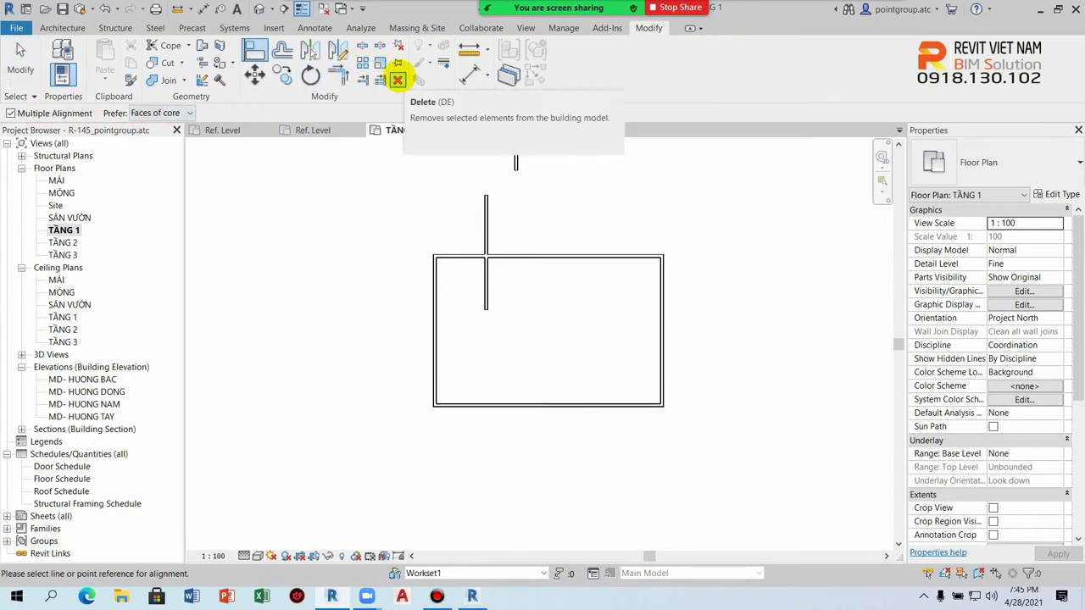
scroll(412, 399, "up", 2)
left_click(430, 388)
left_click(535, 264)
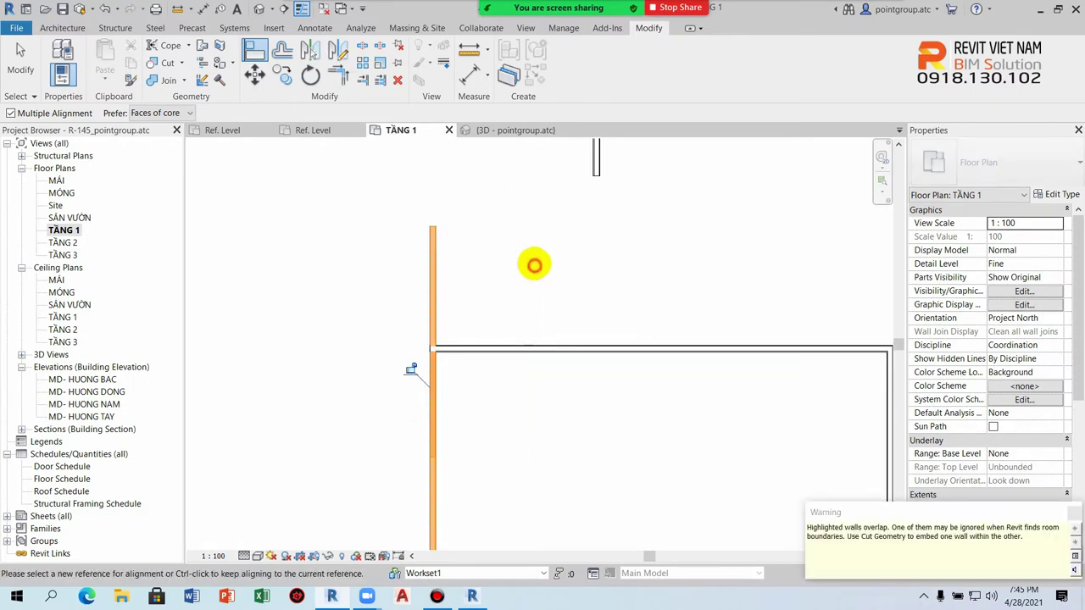
key("Escape")
Shorten the moved wall by pulling its bottom end upward.
left_click(431, 283)
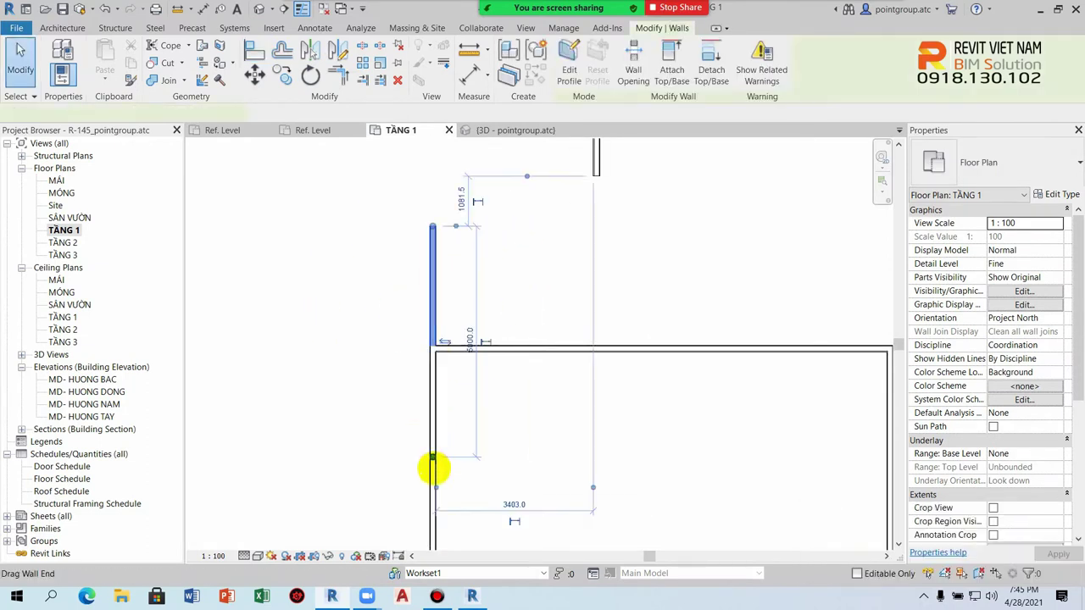
left_click_drag(429, 453, 424, 310)
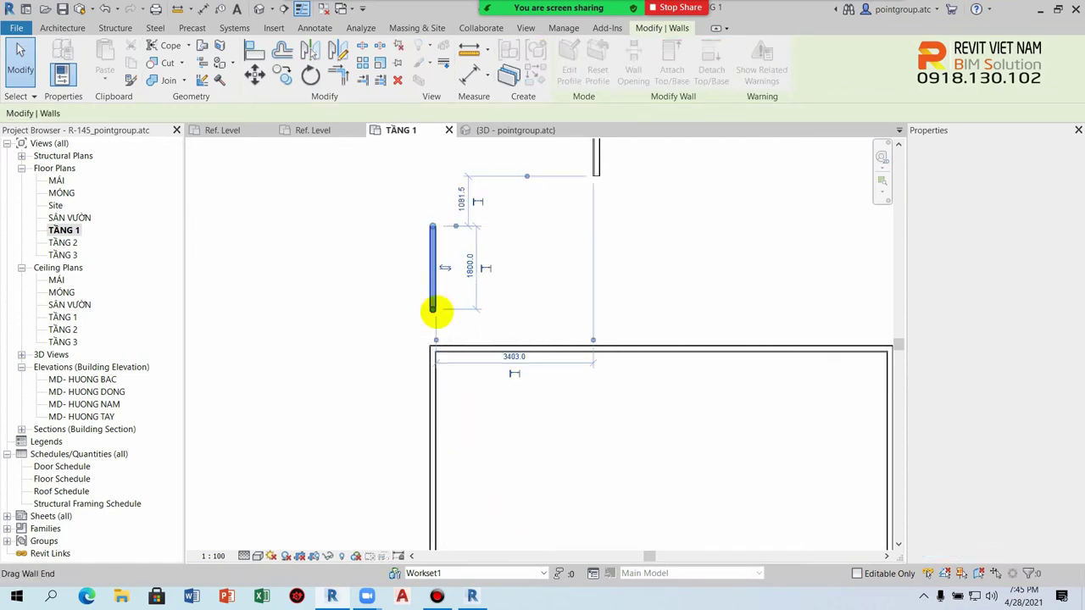
left_click(498, 327)
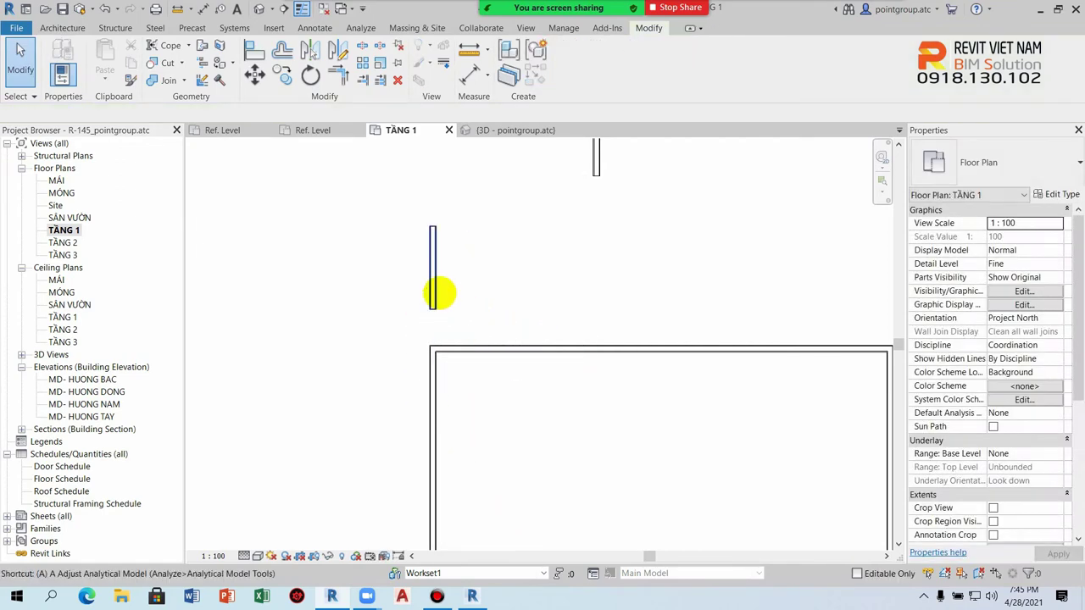
Align the right wall to the left wall's face and lock the lower wall's alignment.
scroll(439, 305, "up", 2)
key("l")
left_click(427, 397)
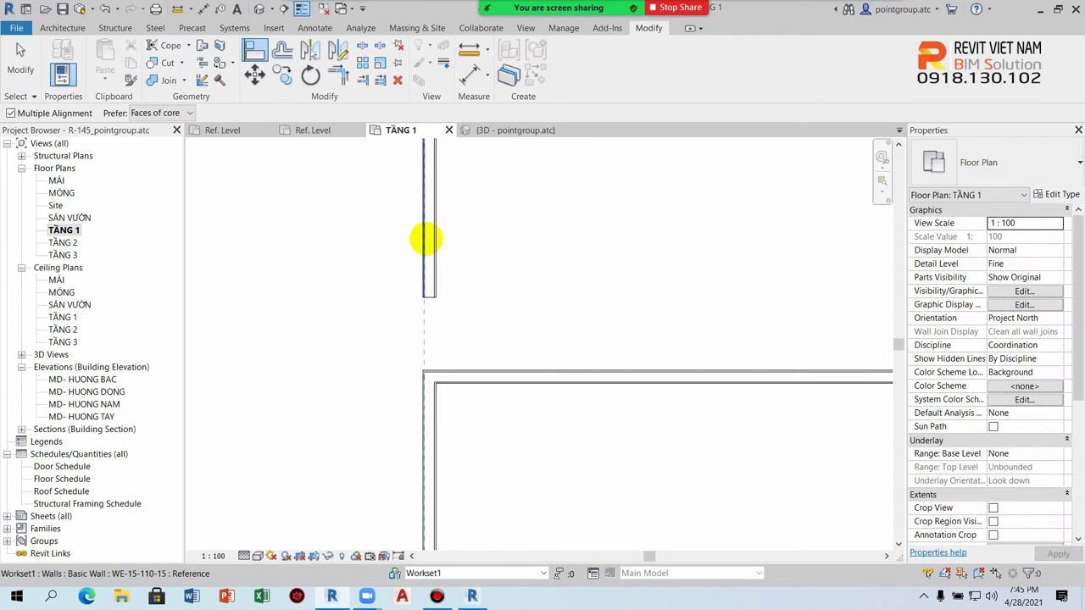
middle_click_drag(404, 286, 448, 342)
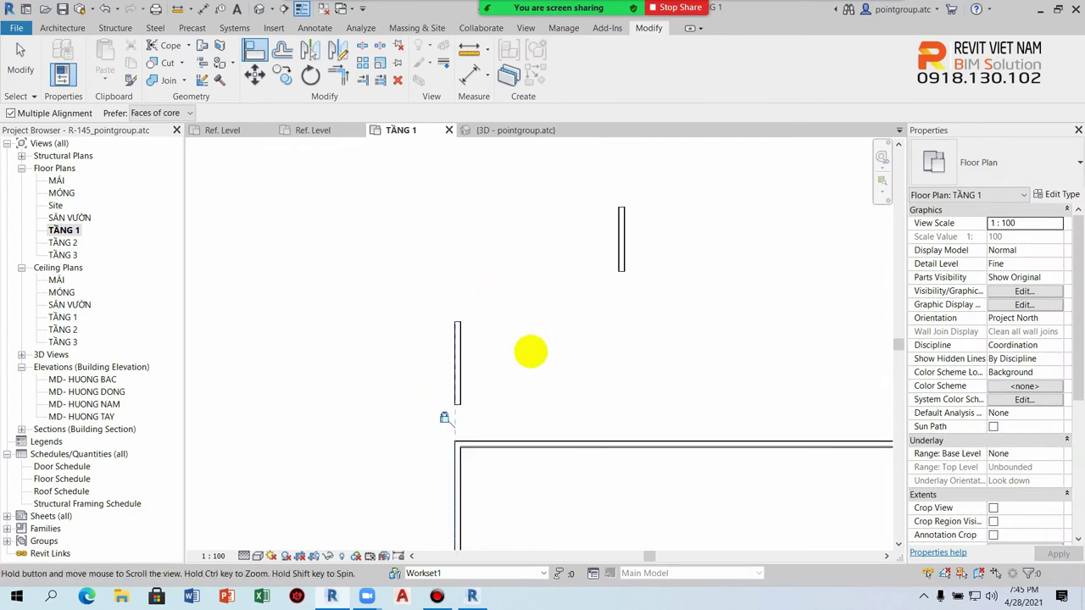
scroll(447, 342, "up", 1)
scroll(422, 332, "up", 1)
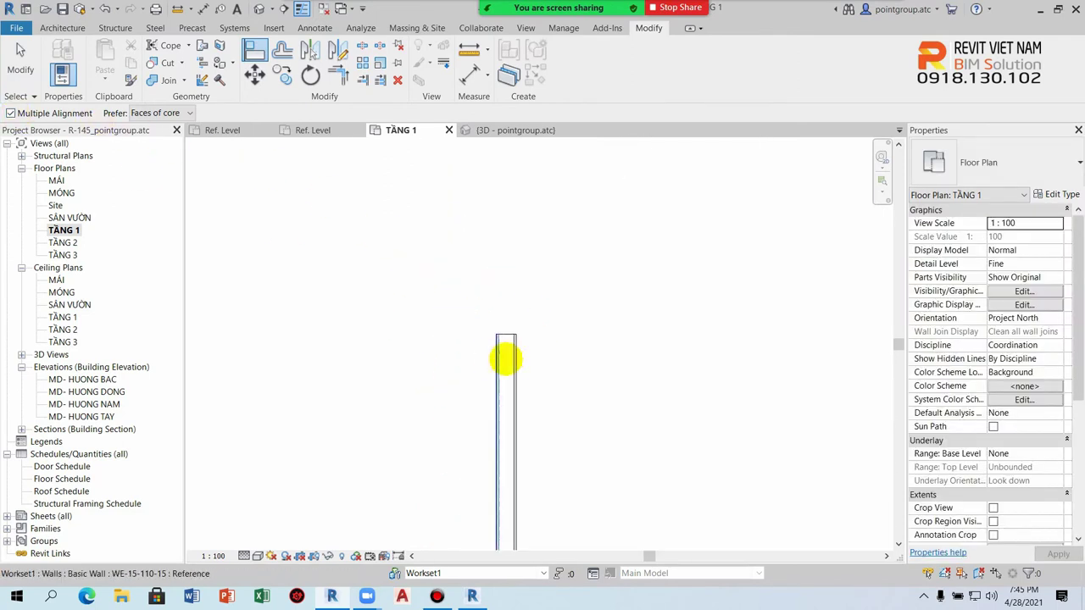
left_click(501, 367)
left_click(1045, 564)
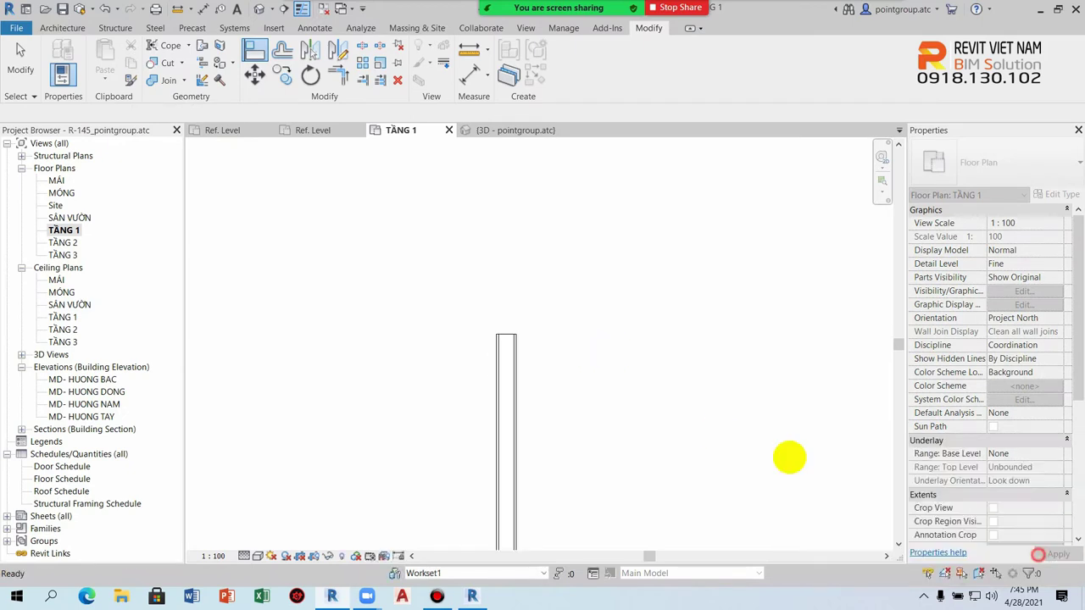
left_click(665, 392)
scroll(593, 316, "down", 2)
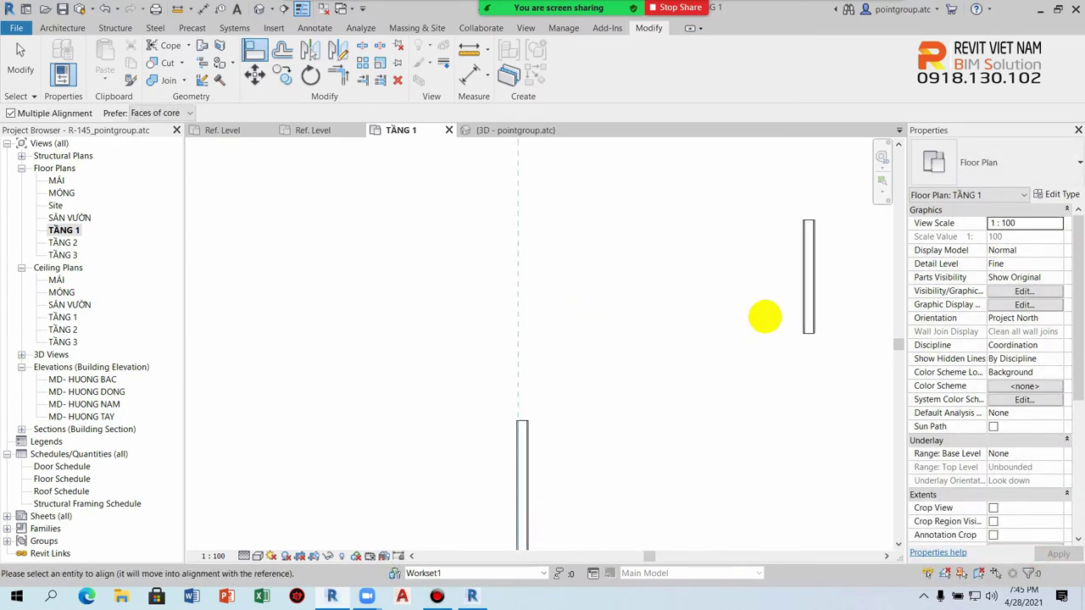
left_click(806, 274)
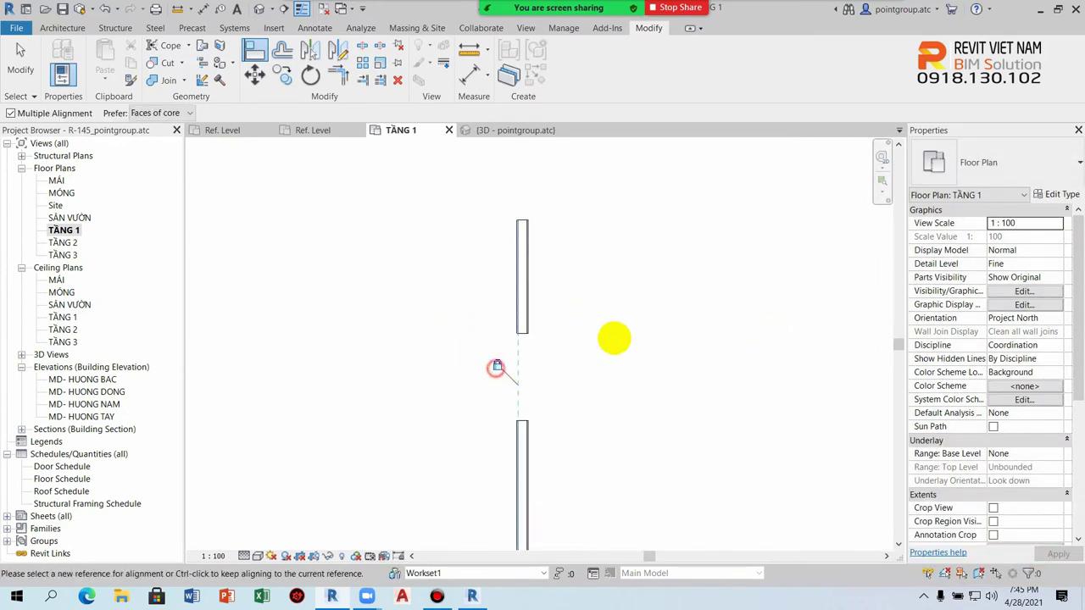
scroll(525, 373, "down", 2)
left_click(568, 407)
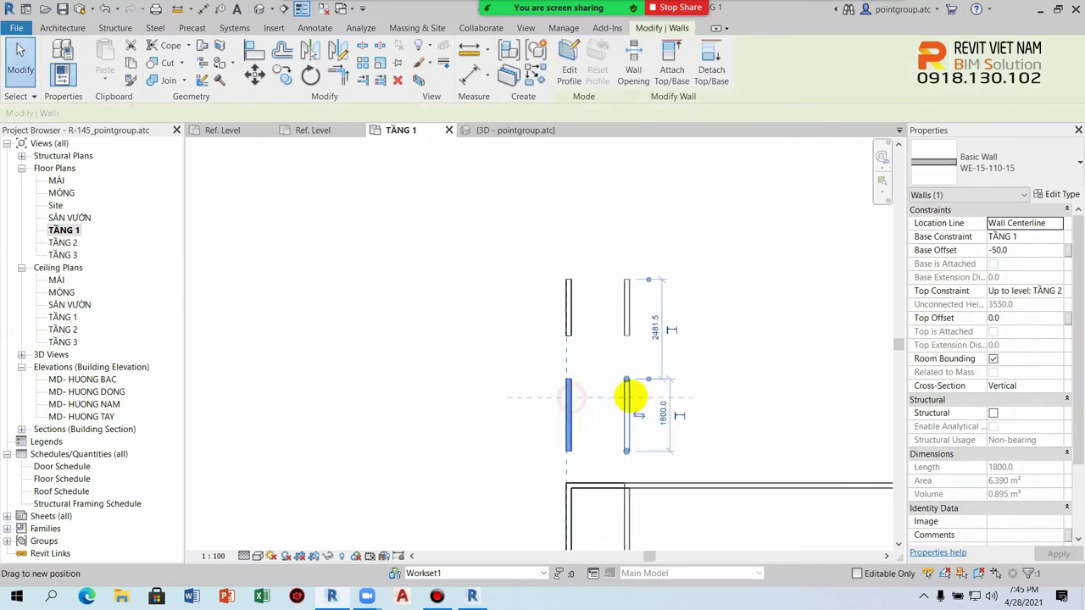
Move the locked wall to test its partners, then undo the move on the 1800 mm wall.
middle_click_drag(630, 392, 562, 293)
key("Escape")
left_click(493, 308)
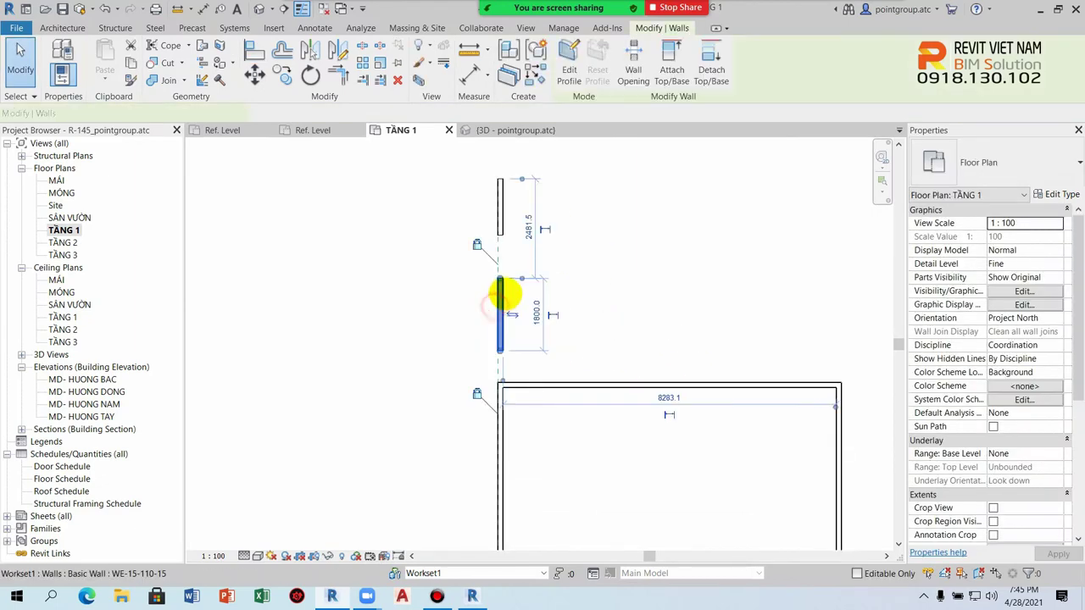
left_click_drag(503, 296, 577, 296)
left_click(645, 286)
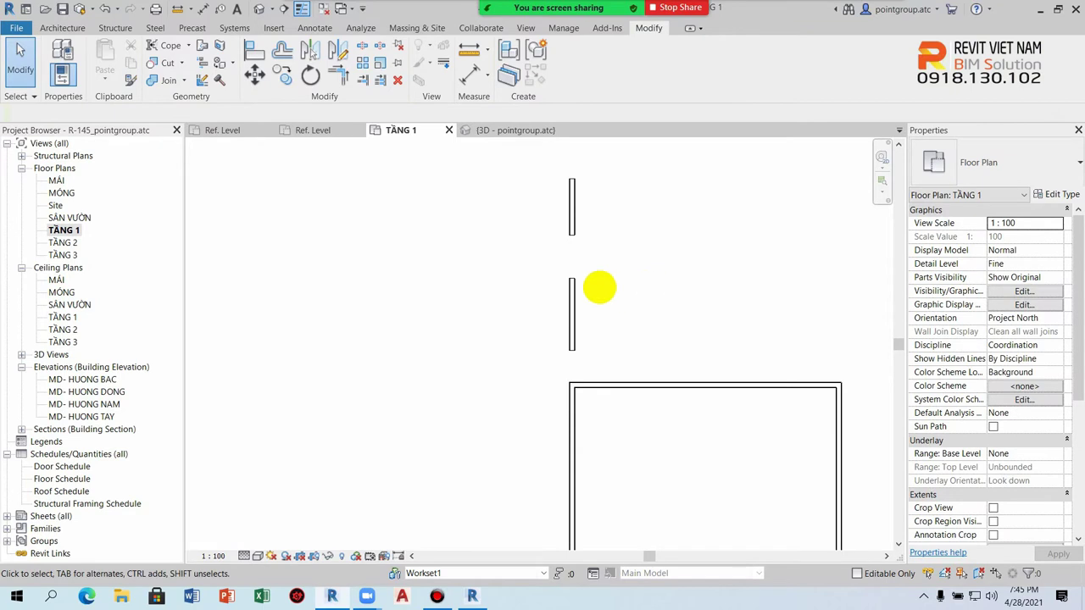
left_click(569, 303)
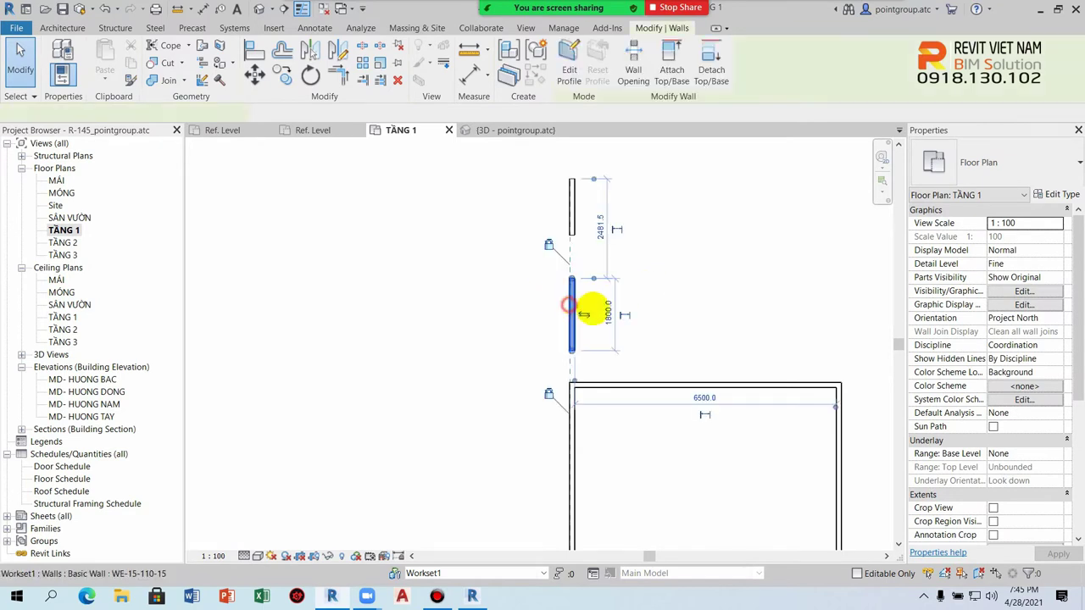
key("ctrl+z")
Move the 1800 mm wall 1400 mm right, redoing it with Disjoin so joined walls stay put.
left_click(255, 75)
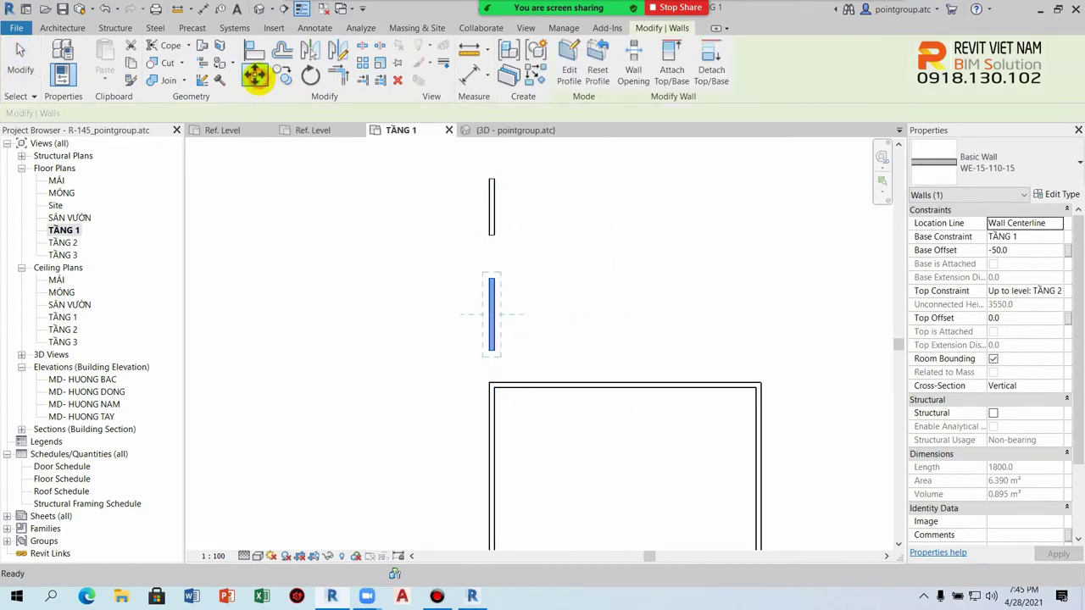
left_click(493, 314)
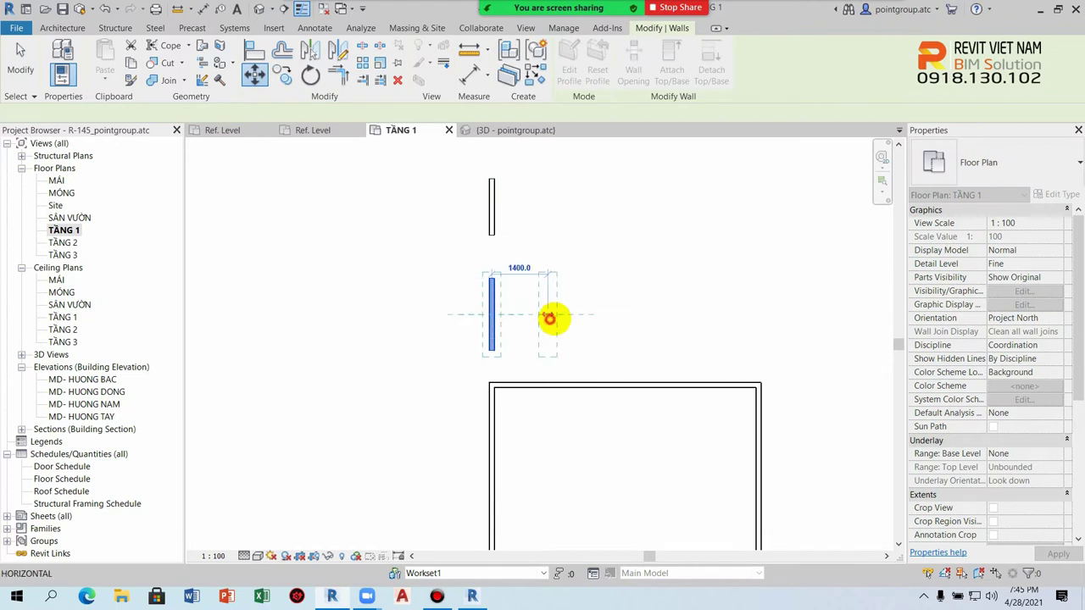
left_click(548, 314)
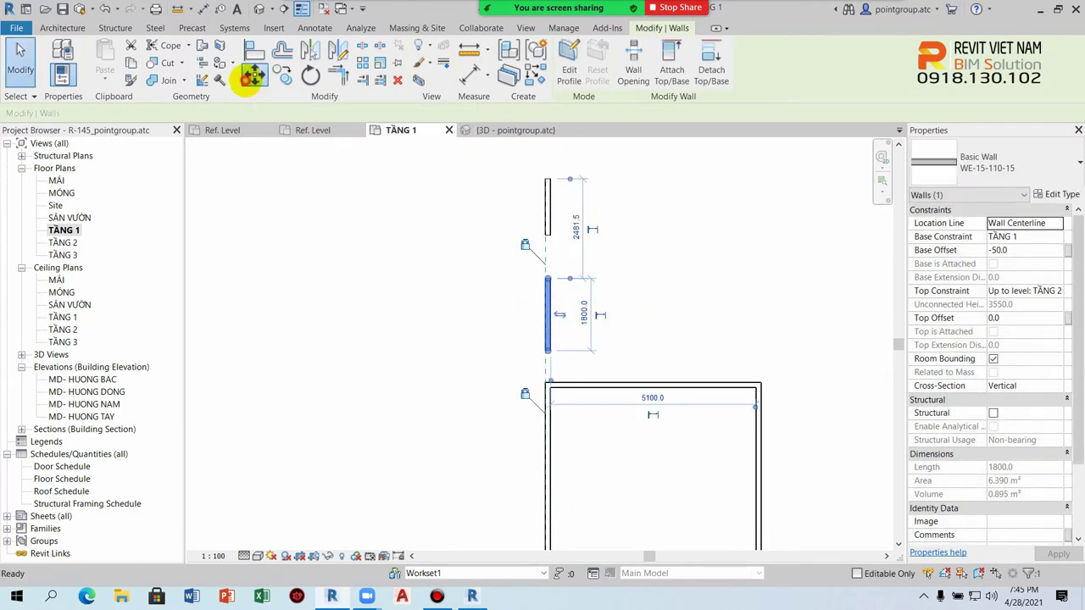
left_click(254, 75)
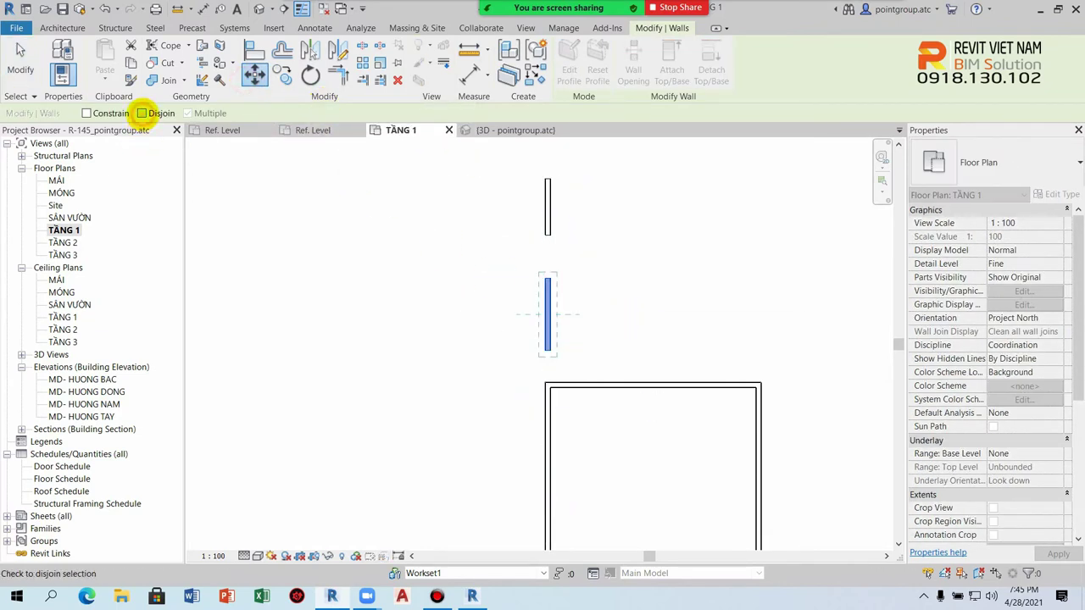
left_click(142, 113)
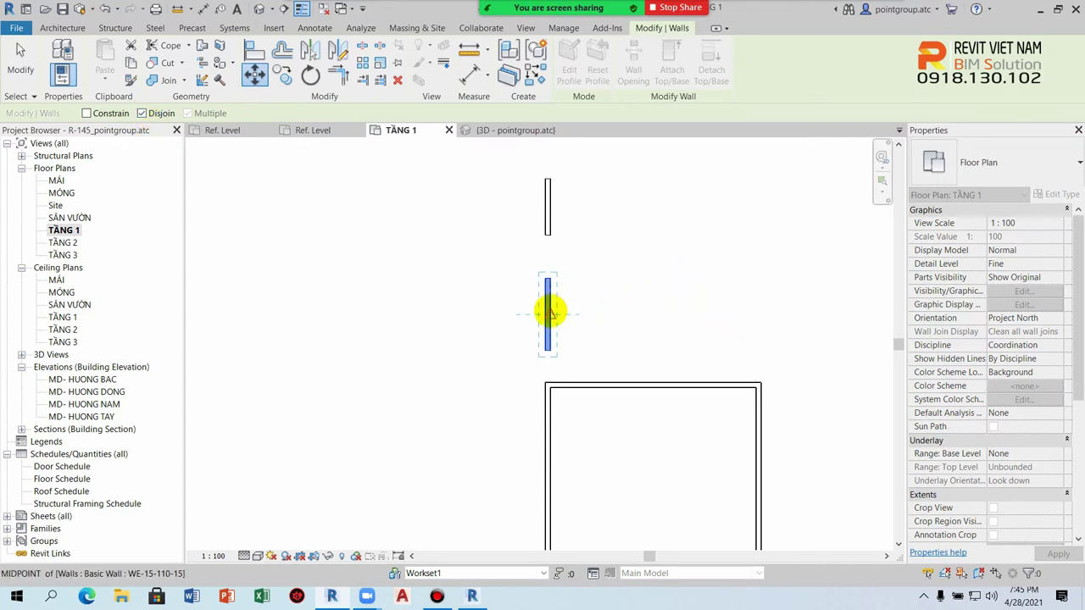
scroll(547, 315, "up", 2)
scroll(547, 315, "up", 1)
left_click(550, 315)
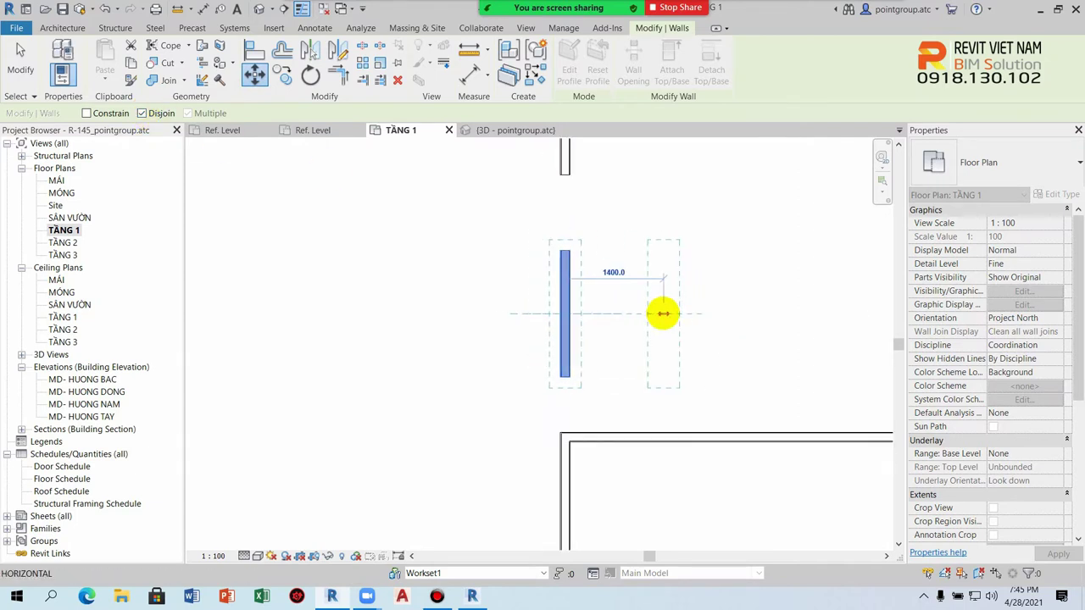
left_click(661, 310)
scroll(537, 210, "down", 1)
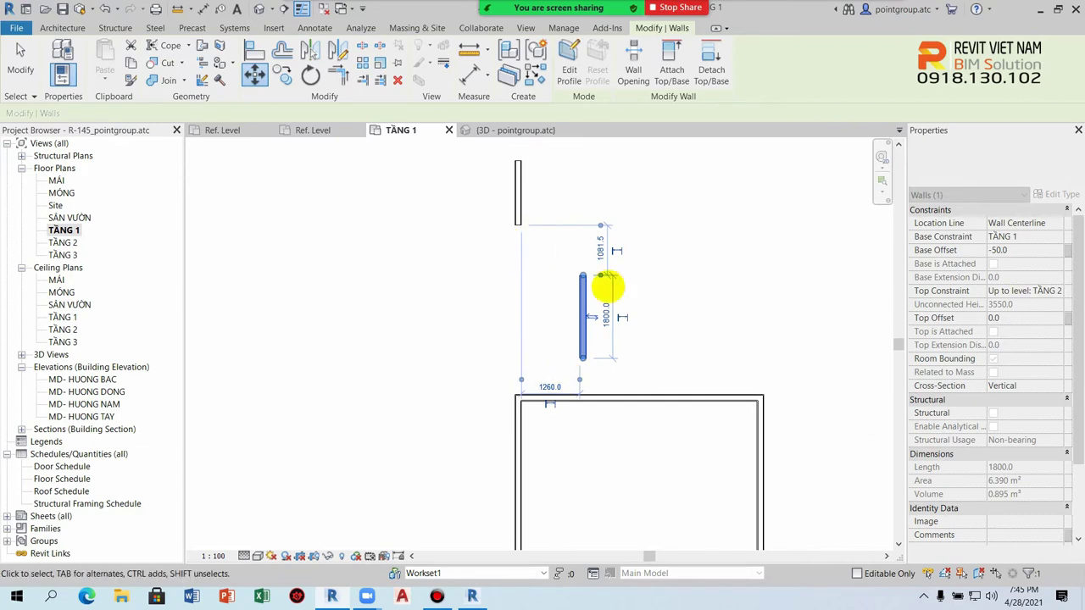
key("Escape")
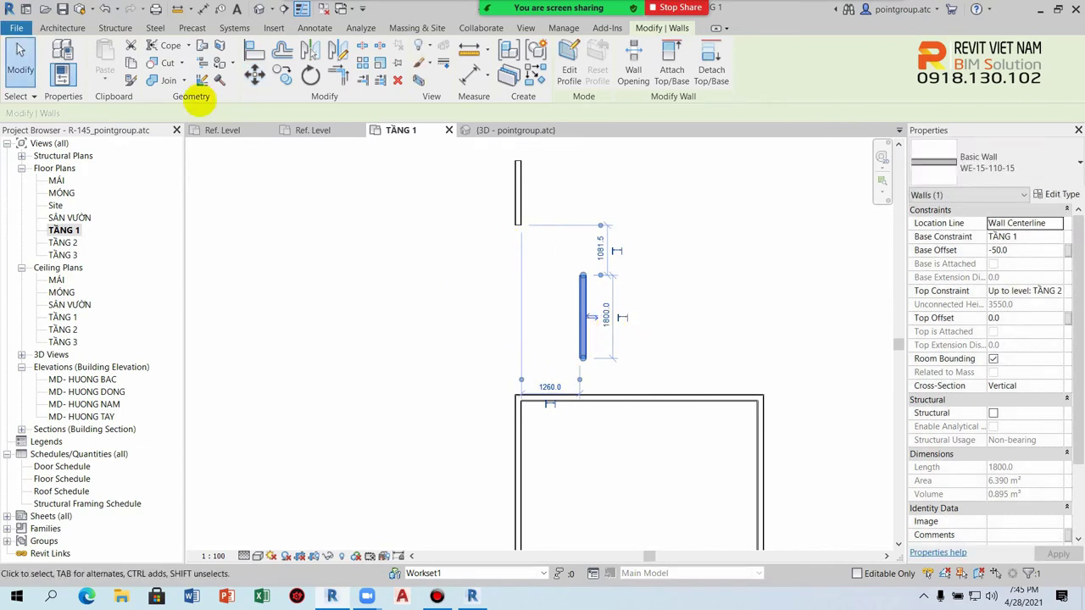
Start a Constrain move of the wall and cancel it, leaving the wall where it is.
left_click(254, 75)
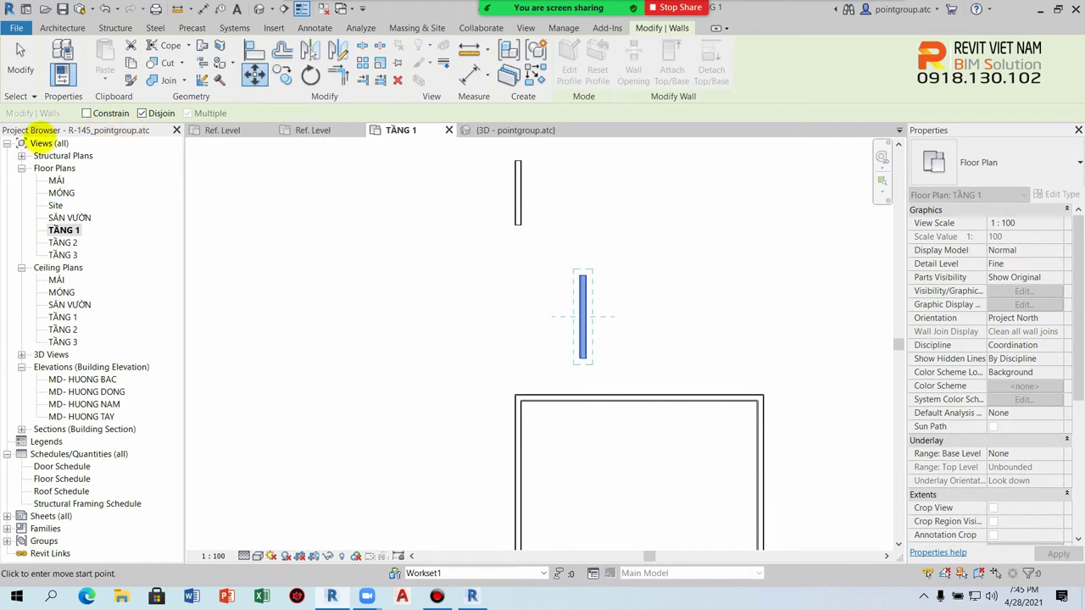
left_click(85, 112)
left_click(583, 312)
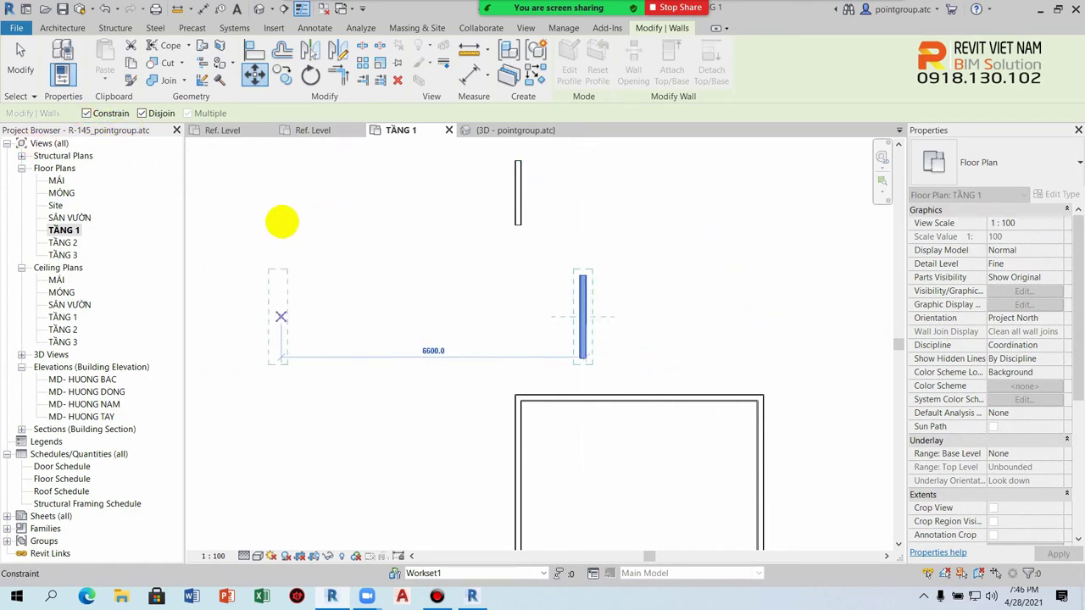
key("Escape")
key("Escape")
scroll(695, 302, "down", 1)
scroll(572, 293, "down", 1)
scroll(535, 248, "down", 1)
scroll(450, 245, "up", 1)
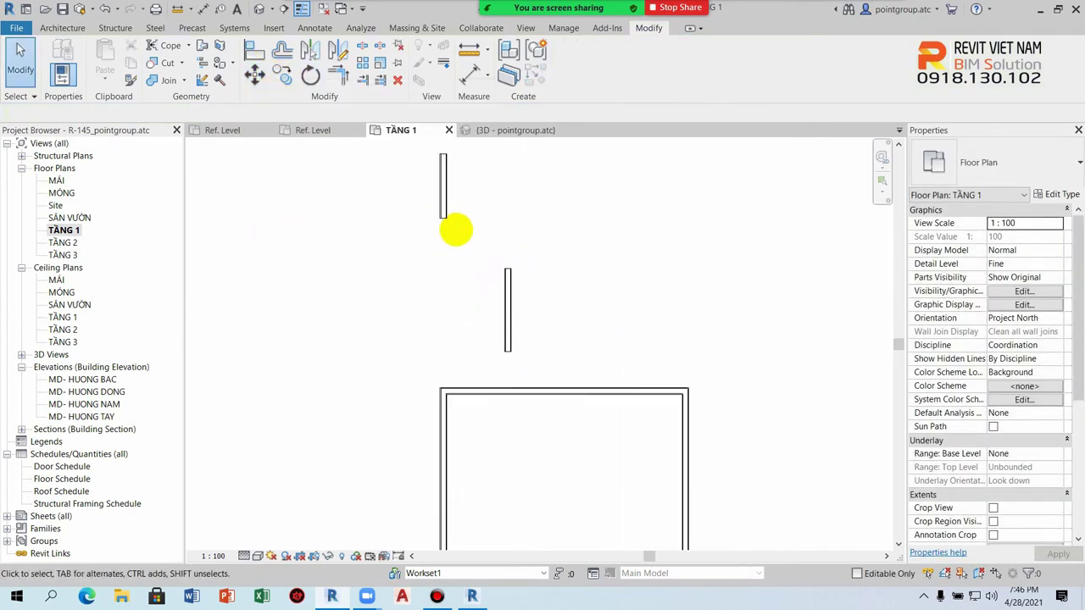
scroll(456, 230, "up", 1)
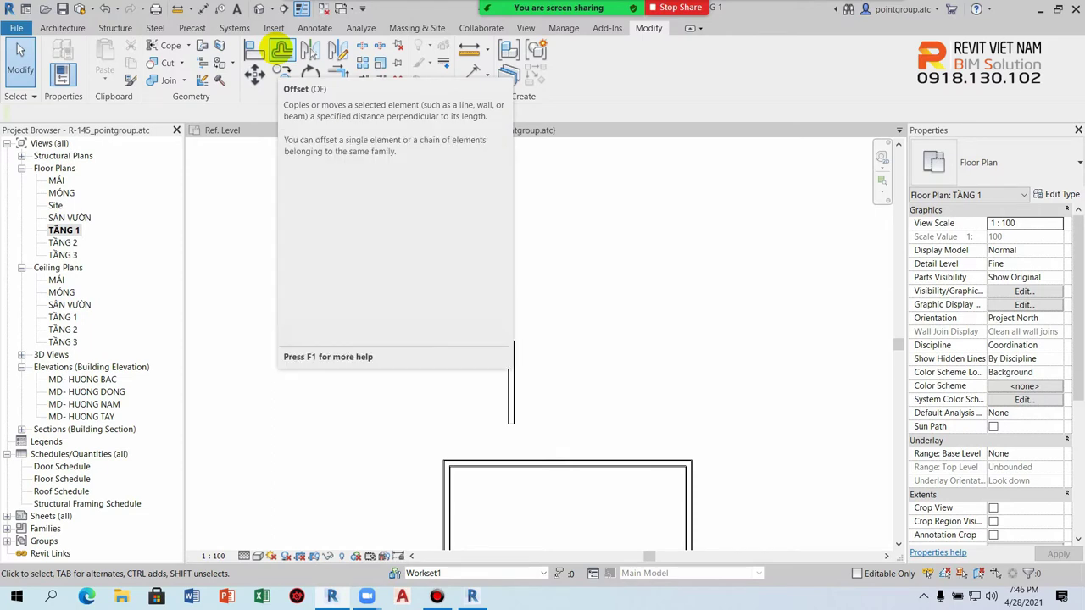
Offset-copy walls 1000 mm apart to the left and right with Copy checked.
left_click(281, 50)
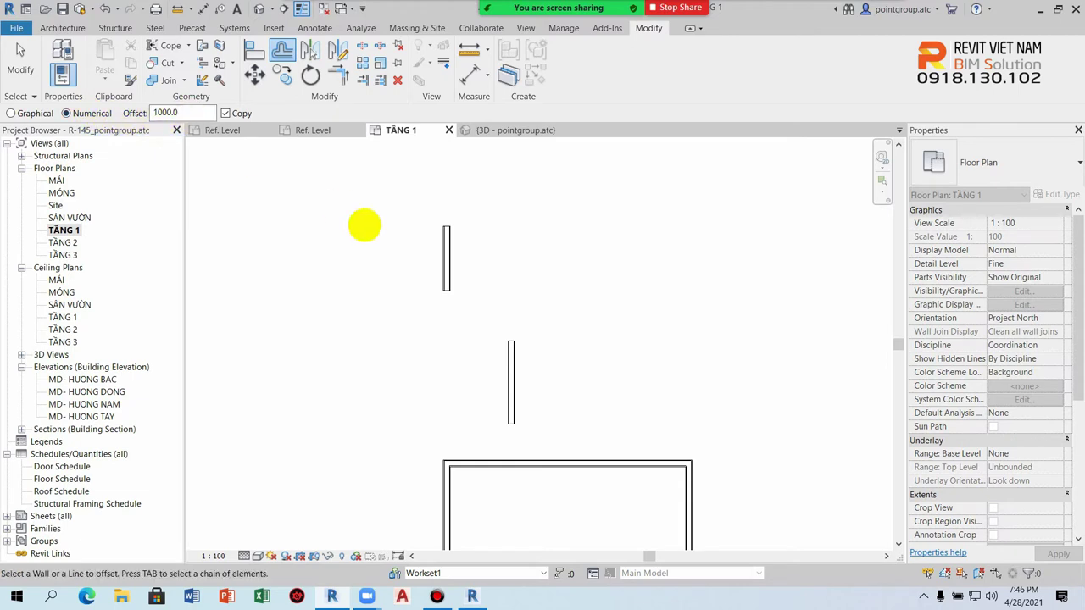
scroll(373, 227, "up", 2)
scroll(390, 232, "up", 1)
scroll(480, 245, "up", 1)
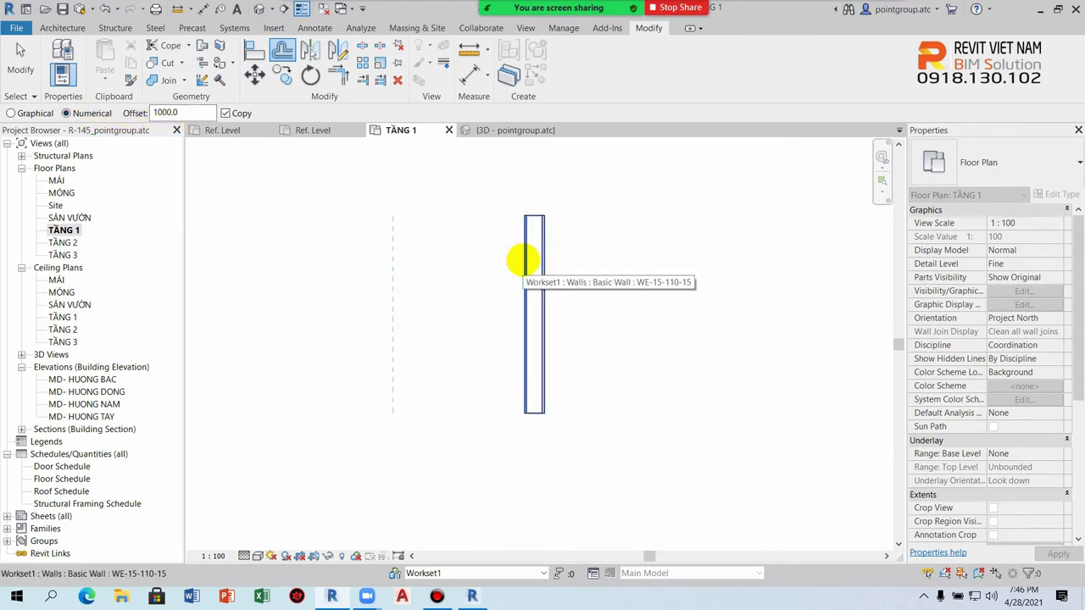
left_click(529, 259)
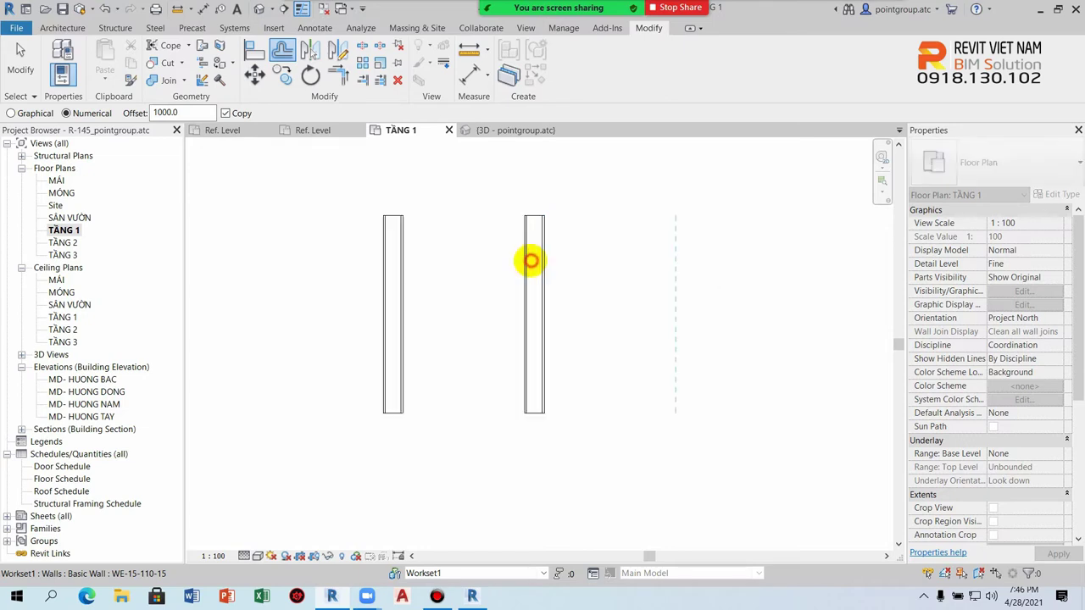
left_click(546, 263)
scroll(546, 264, "down", 2)
middle_click_drag(693, 478, 460, 290)
left_click(406, 294)
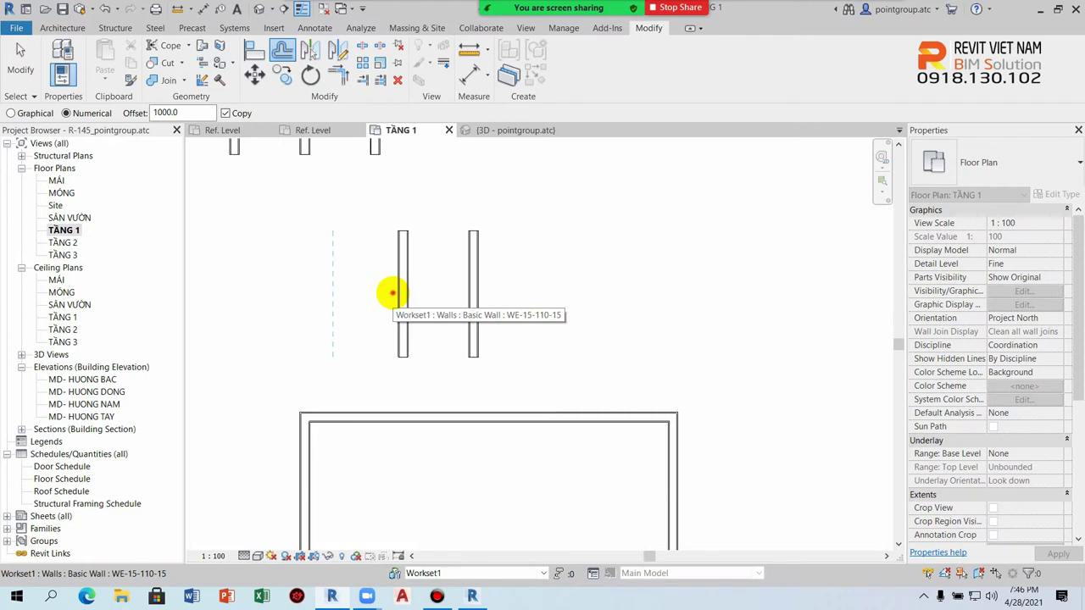
left_click(387, 291)
left_click(328, 286)
scroll(281, 286, "up", 1)
middle_click_drag(281, 285, 410, 310)
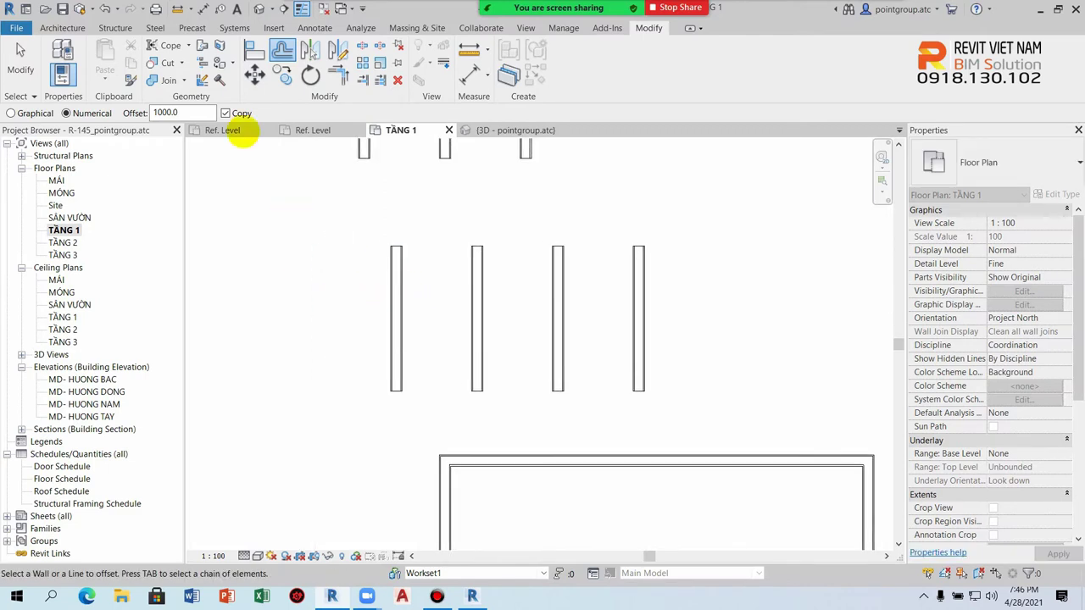
With Copy unchecked, shift a wall 1000 mm left twice, then return it to its original spot.
left_click(225, 113)
left_click(392, 301)
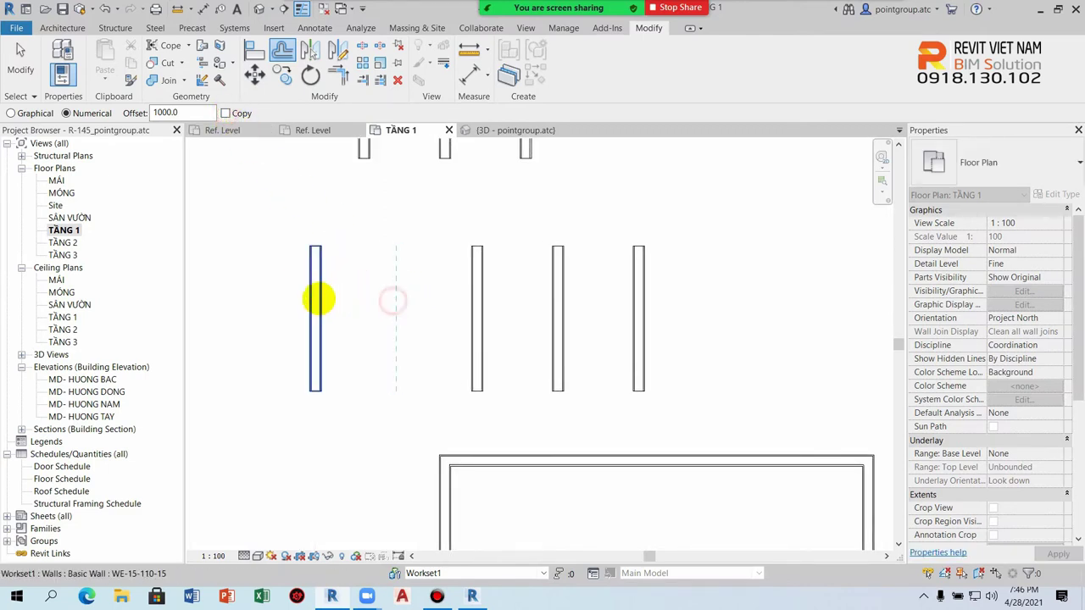
left_click(312, 297)
left_click(237, 293)
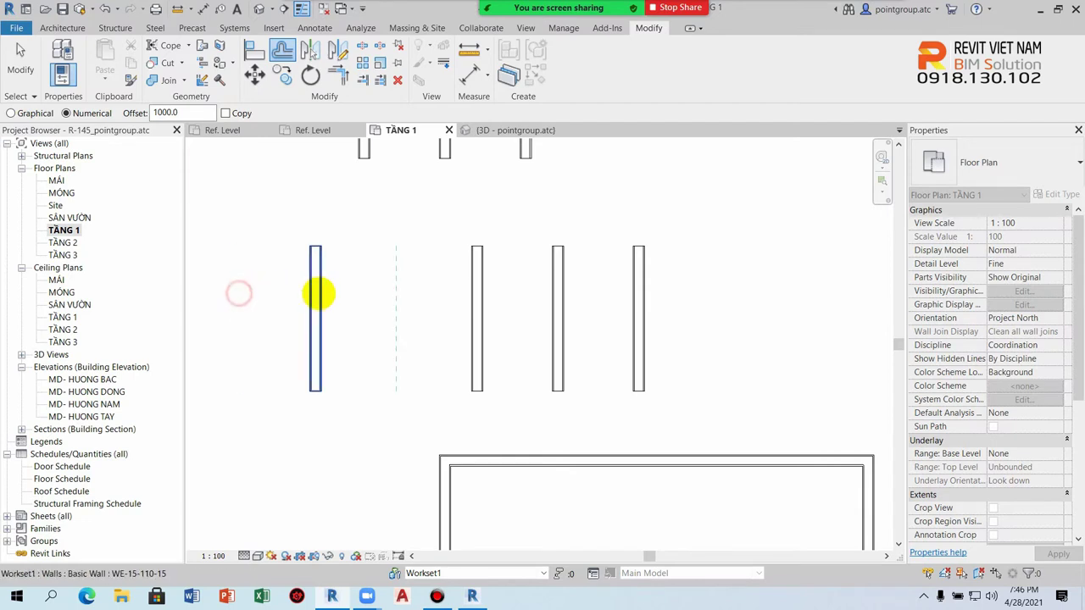
left_click(322, 293)
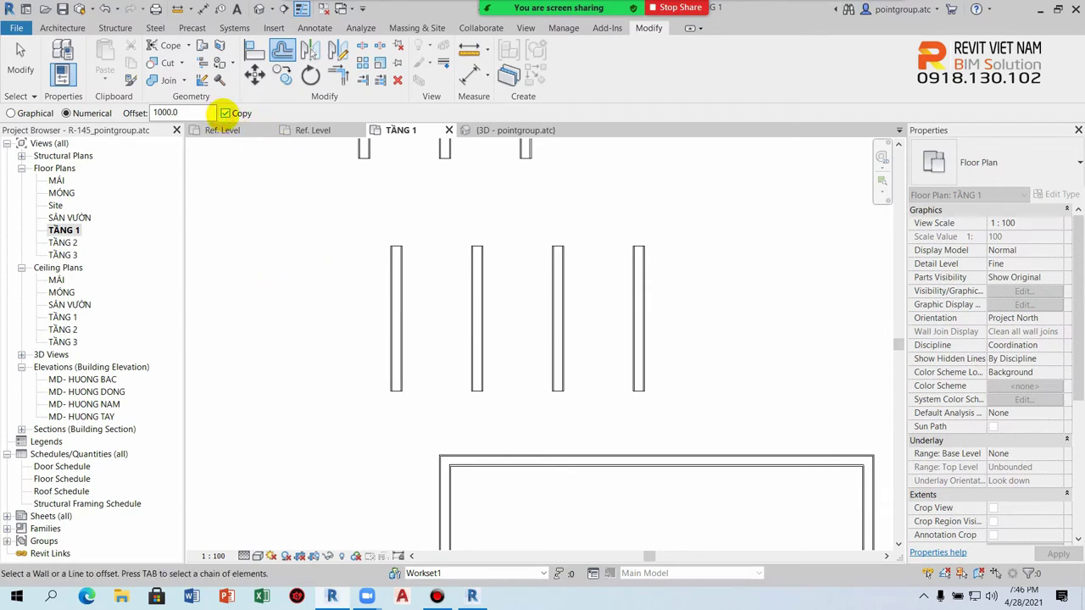
Copy a wall 1000 mm left, then move it and the room's left wall 1000 mm further out.
left_click(388, 307)
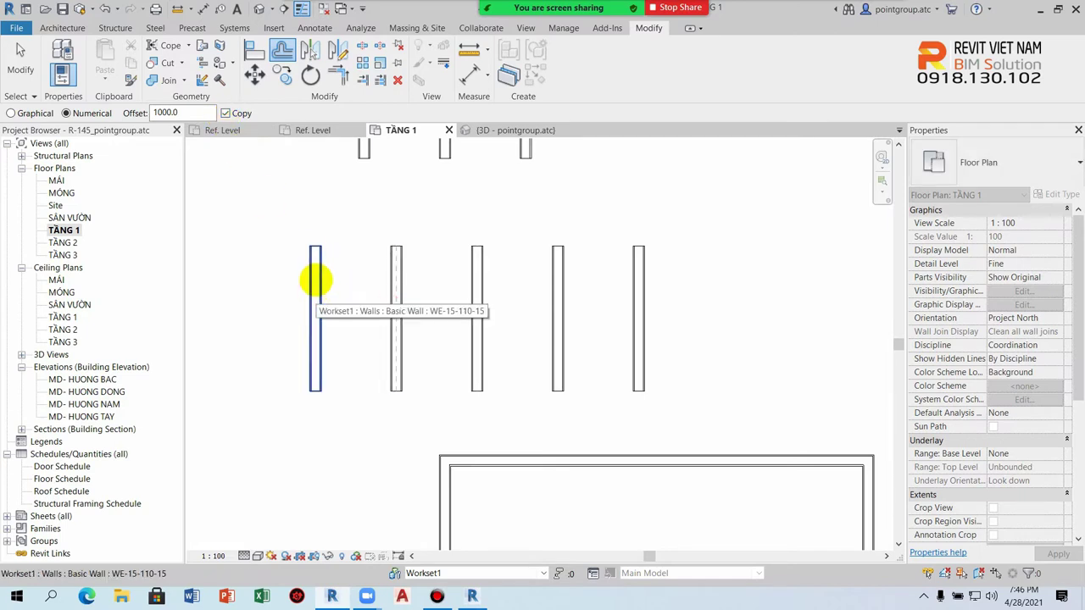
left_click(226, 113)
left_click(311, 286)
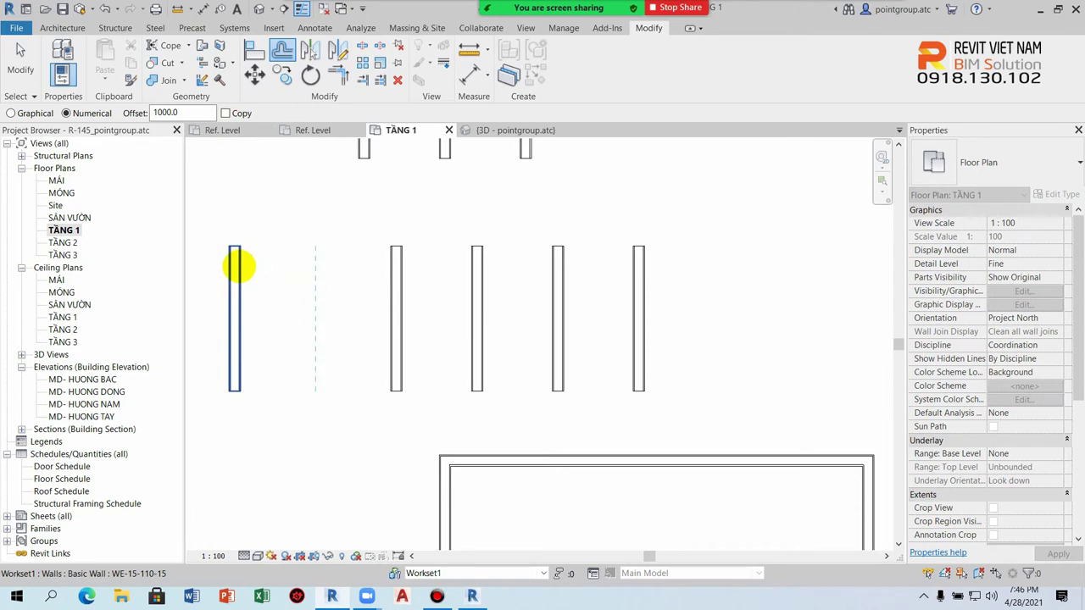
scroll(359, 189, "down", 3)
scroll(422, 336, "down", 3)
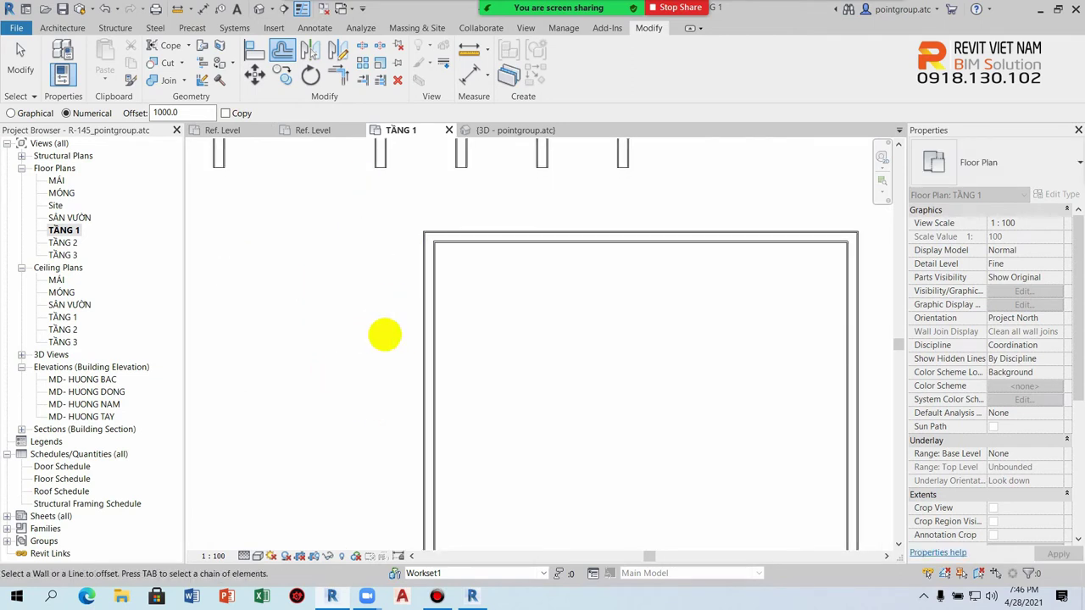
left_click(423, 335)
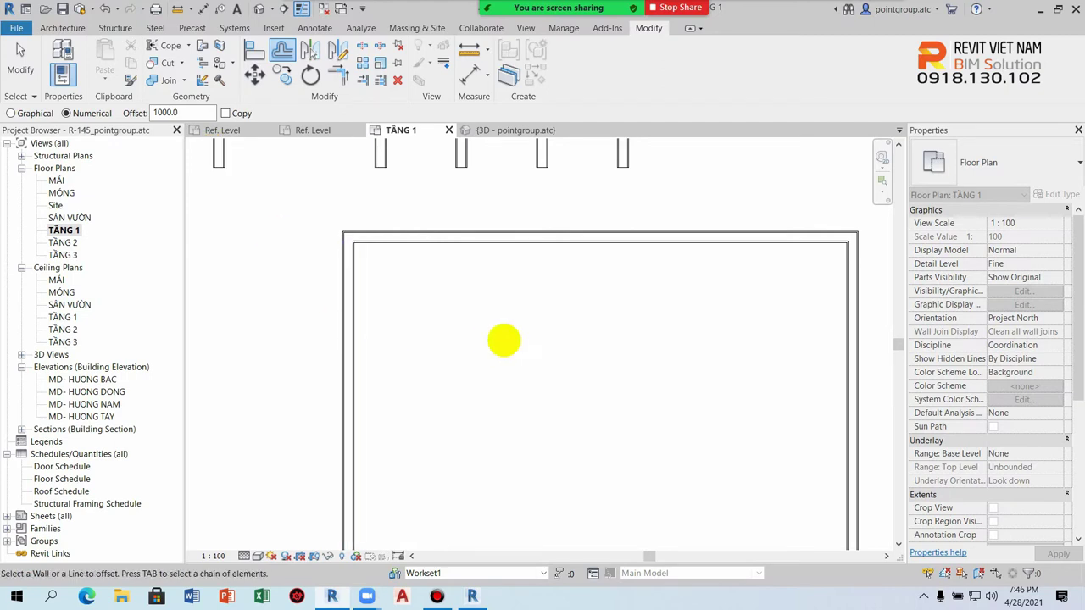
Set the offset to 2500 and copy the room's left wall twice into two interior walls.
left_click_drag(201, 111, 95, 113)
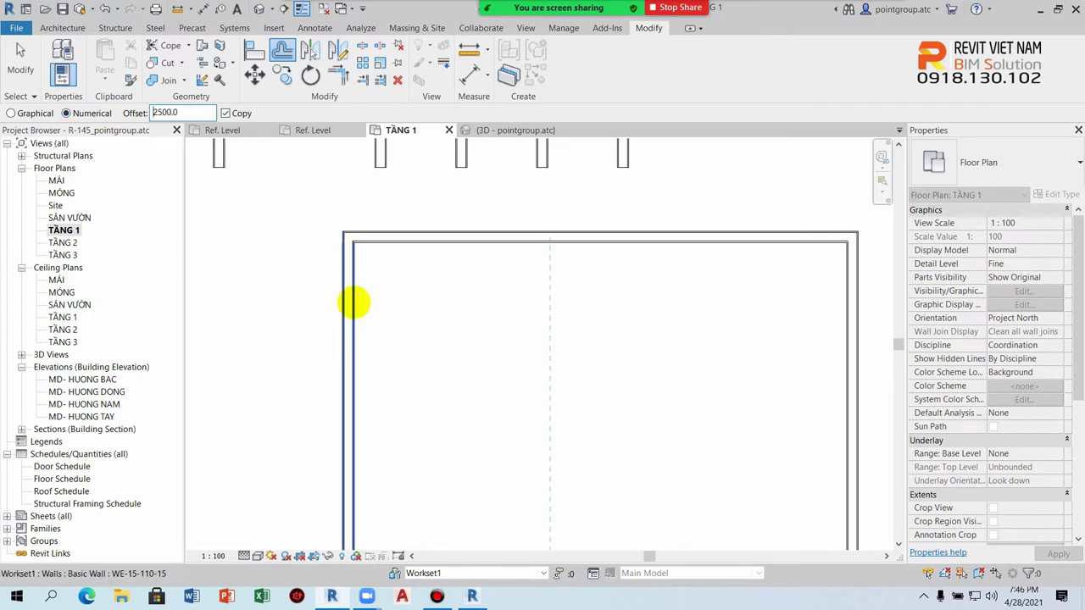
left_click(351, 303)
left_click(556, 306)
scroll(591, 314, "down", 2)
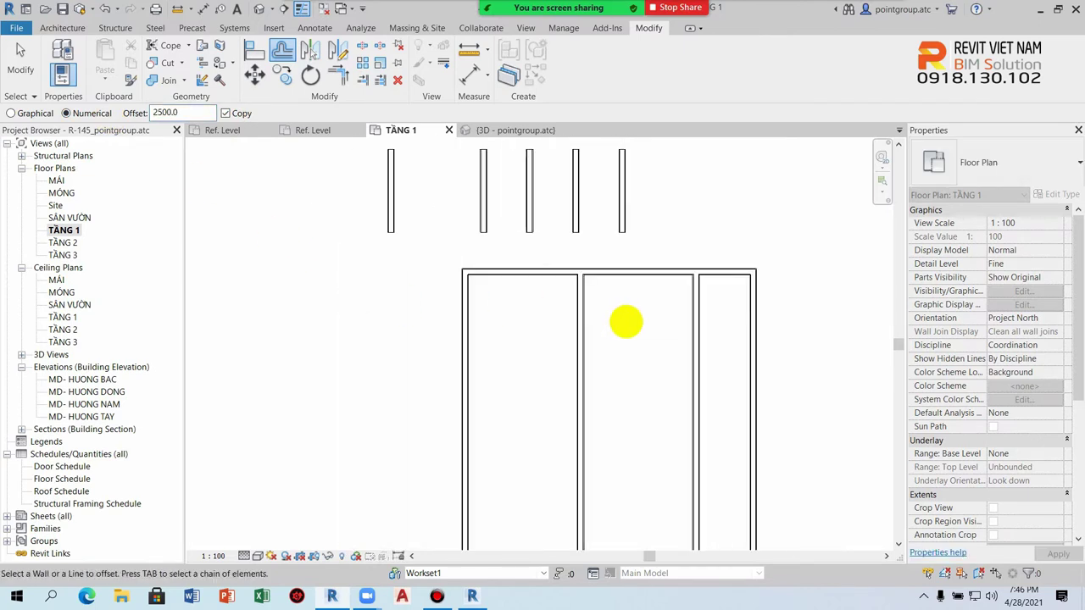
scroll(601, 283, "down", 1)
scroll(601, 281, "up", 1)
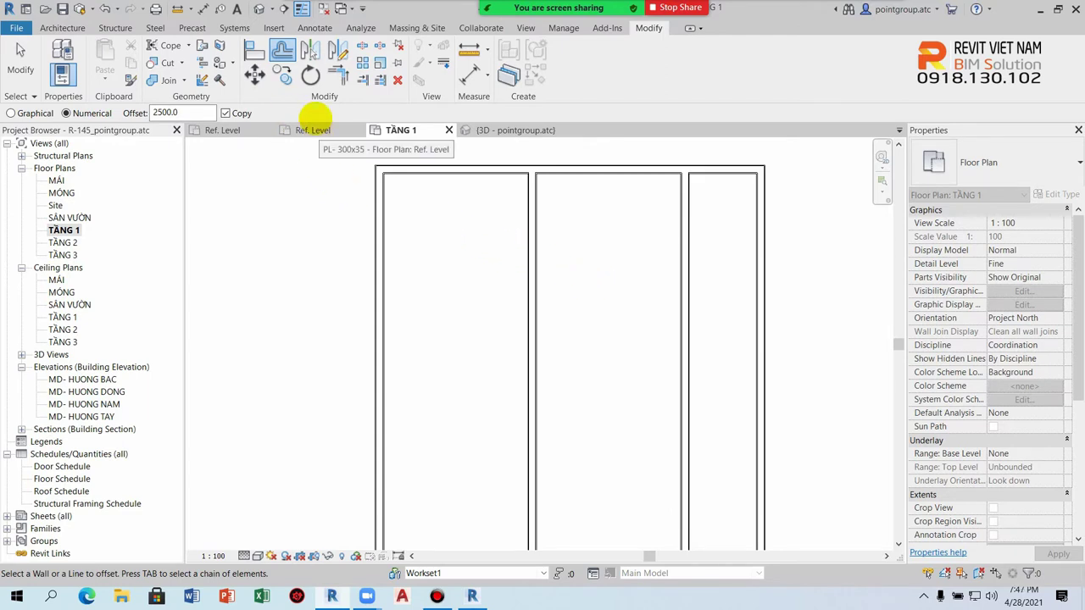
left_click(538, 235)
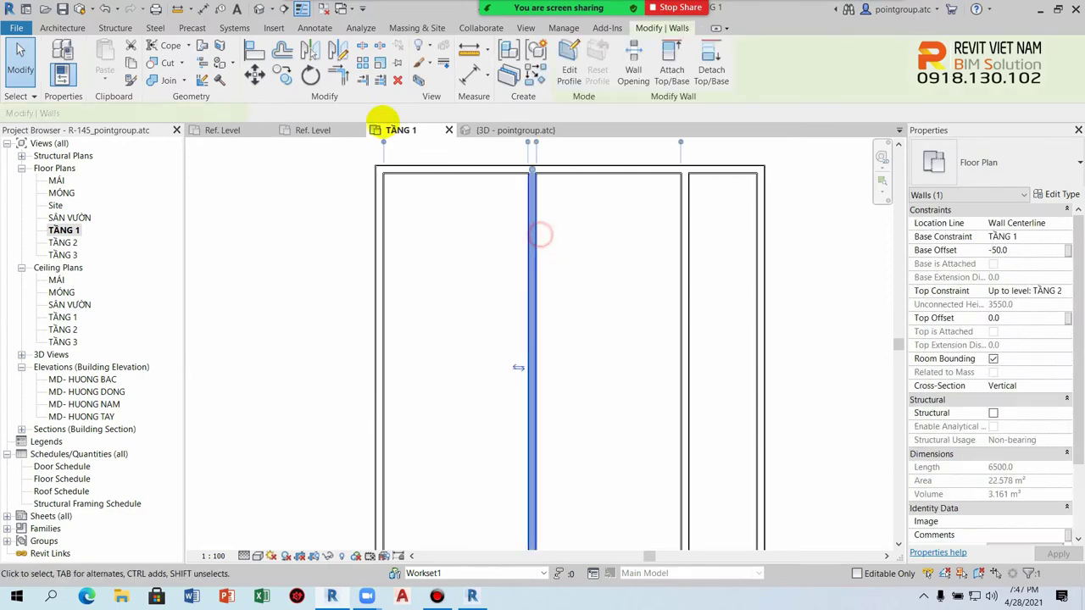
Select one of the free-standing walls above the room.
middle_click_drag(417, 284, 442, 365)
left_click(443, 366)
left_click(625, 254)
scroll(611, 245, "up", 1)
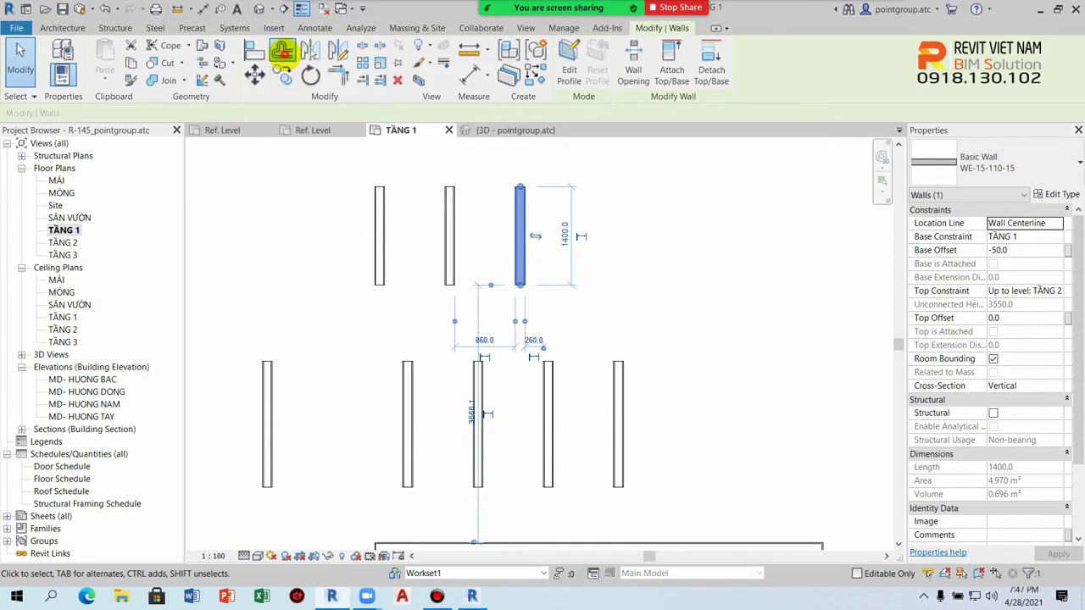
Offset-copy the wall 1000 mm to create a parallel wall.
left_click(282, 50)
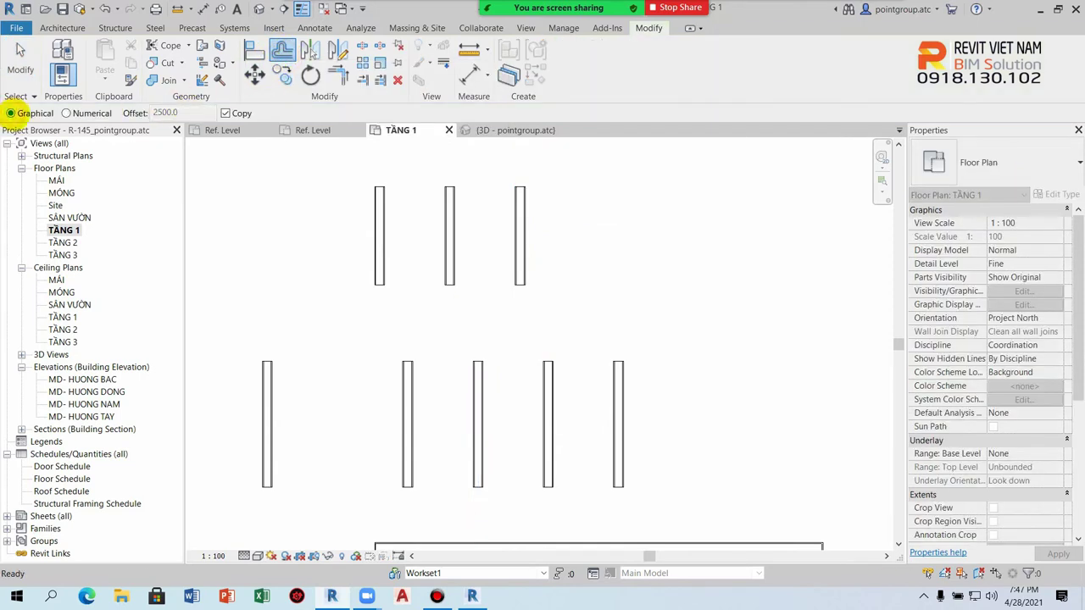
scroll(554, 218, "up", 2)
scroll(514, 175, "up", 2)
middle_click_drag(514, 174, 490, 294)
scroll(467, 288, "up", 2)
left_click(428, 270)
middle_click_drag(702, 266, 537, 260)
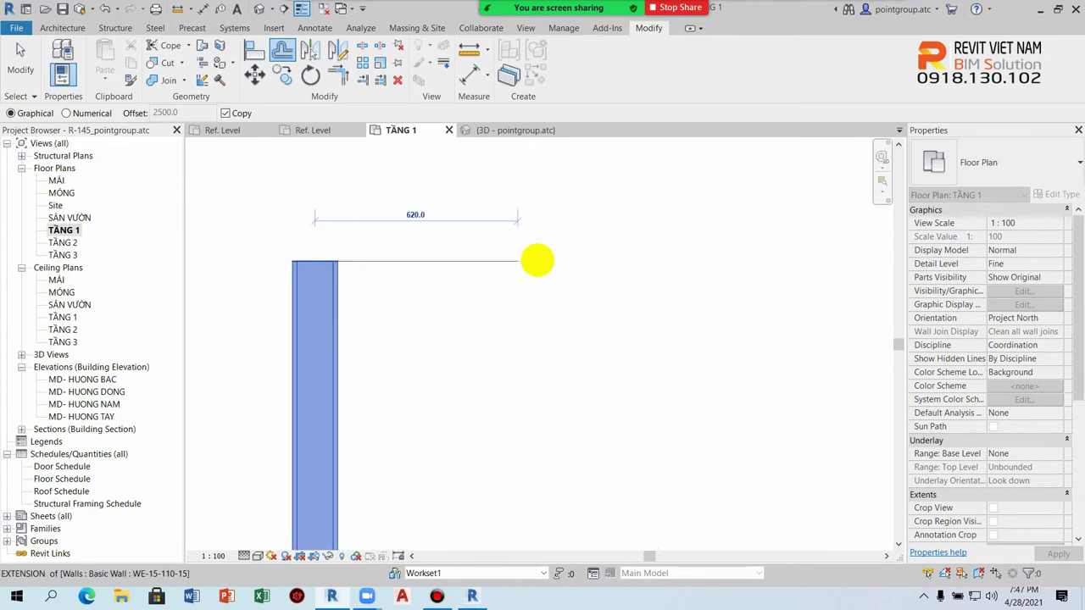
type("00")
key("Return")
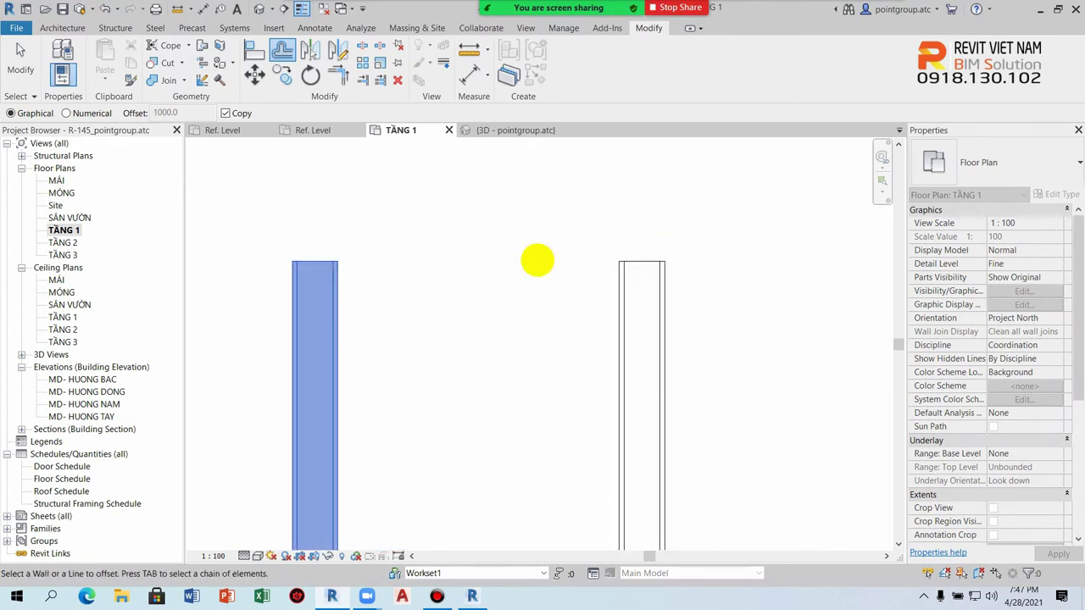
scroll(538, 260, "down", 1)
scroll(551, 262, "down", 1)
key("Escape")
key("Escape")
Make a Graphical offset copy of the new wall 1500 mm away.
left_click(591, 273)
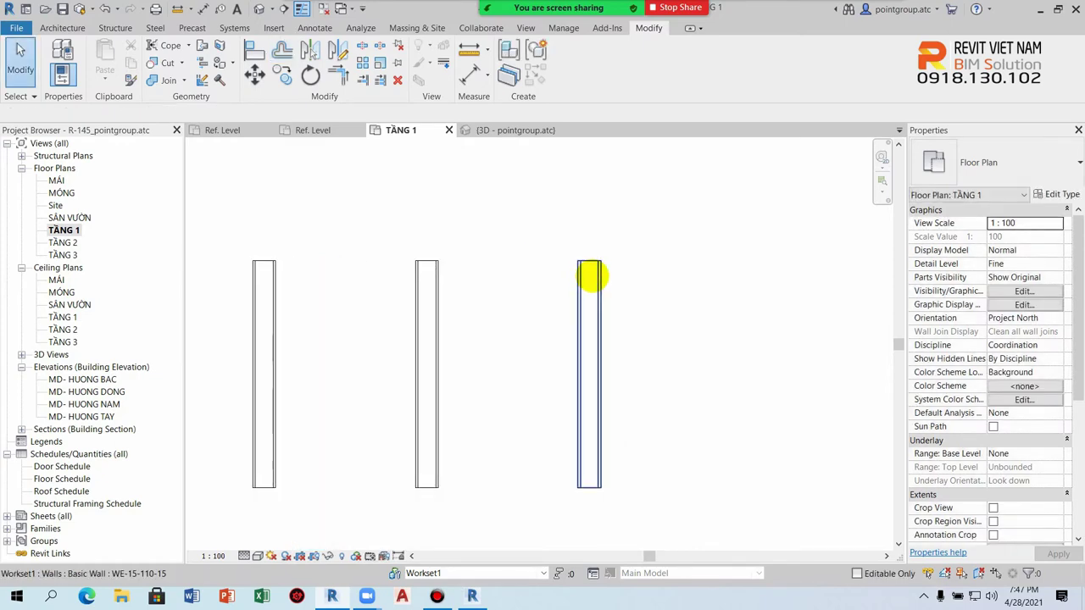
left_click(282, 50)
left_click(12, 112)
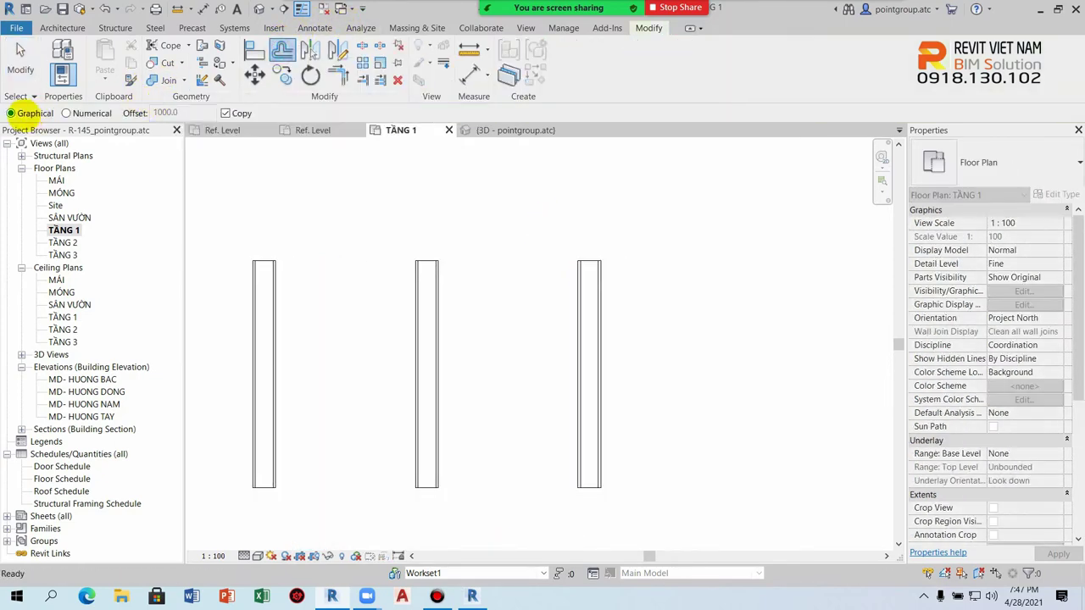
scroll(599, 254, "up", 1)
left_click(586, 268)
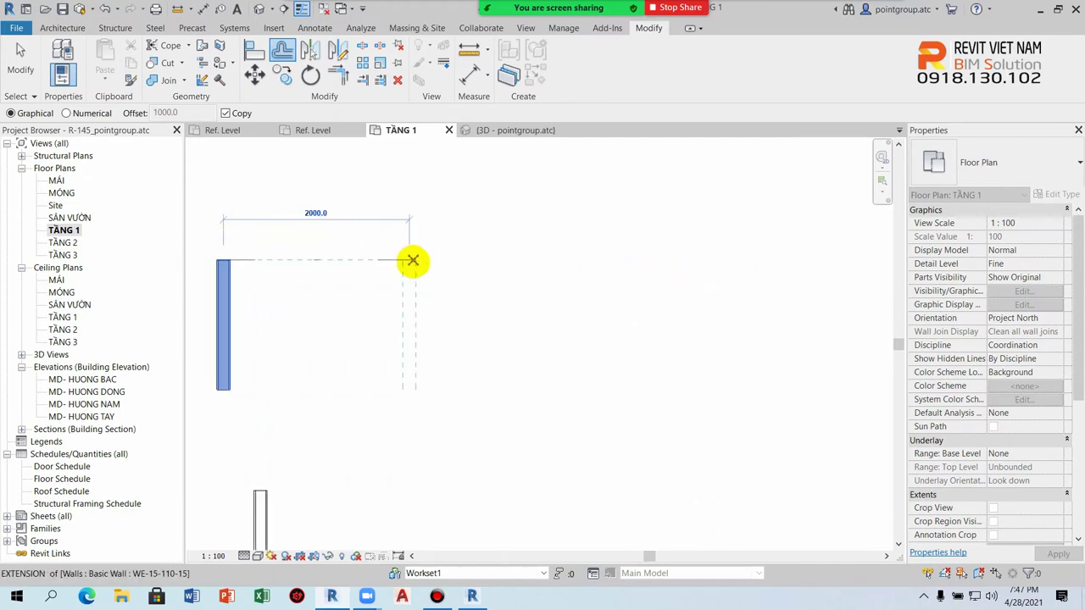
type("1500")
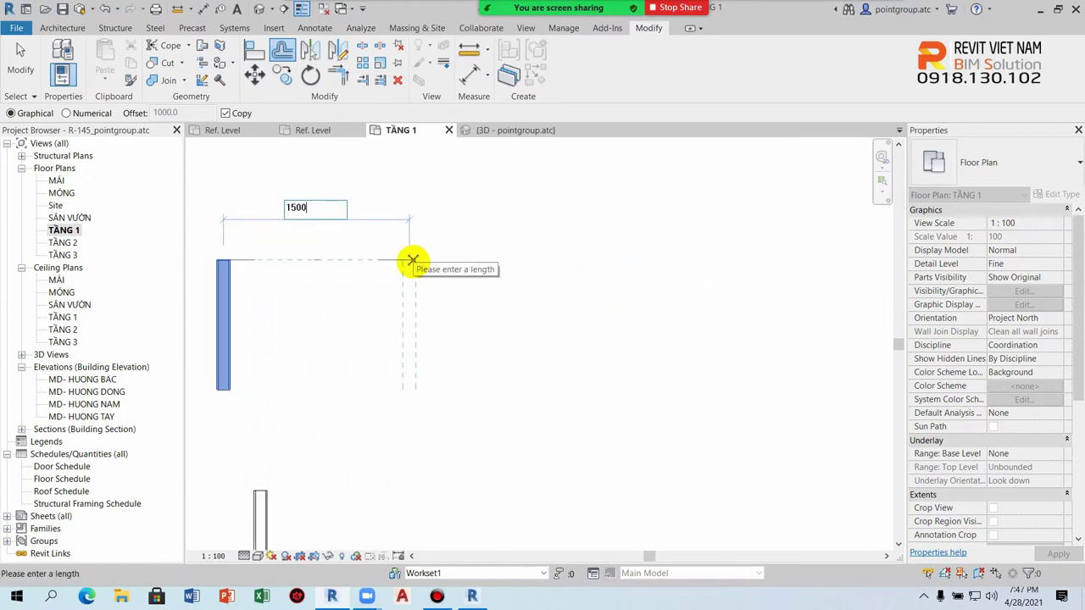
key("Return")
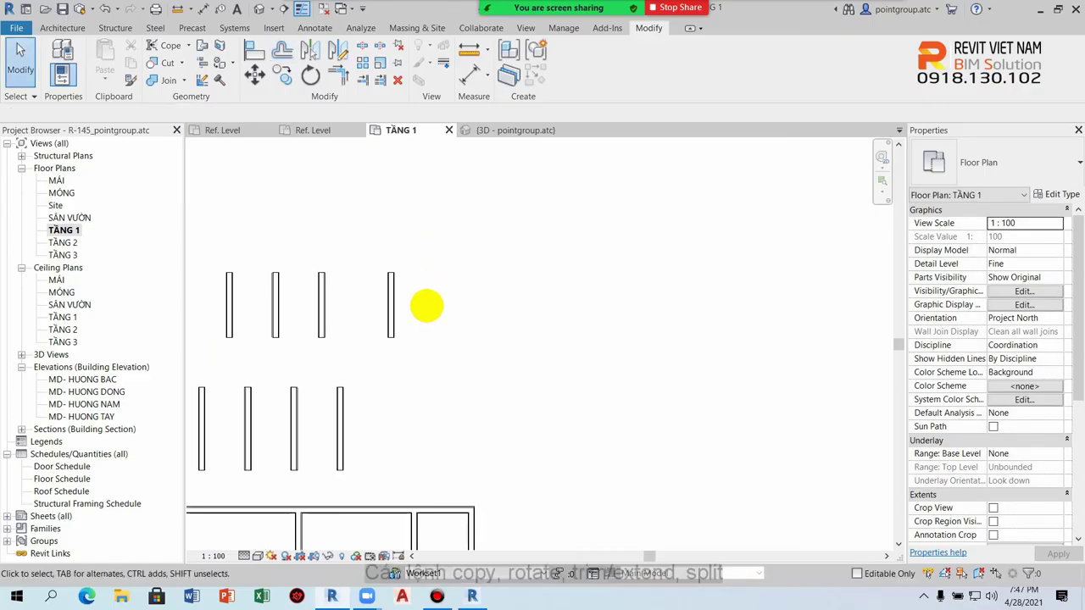
Copy the wall twice from its top end, with each copy 1500 mm apart.
scroll(500, 257, "up", 2)
scroll(492, 274, "up", 1)
scroll(435, 288, "up", 2)
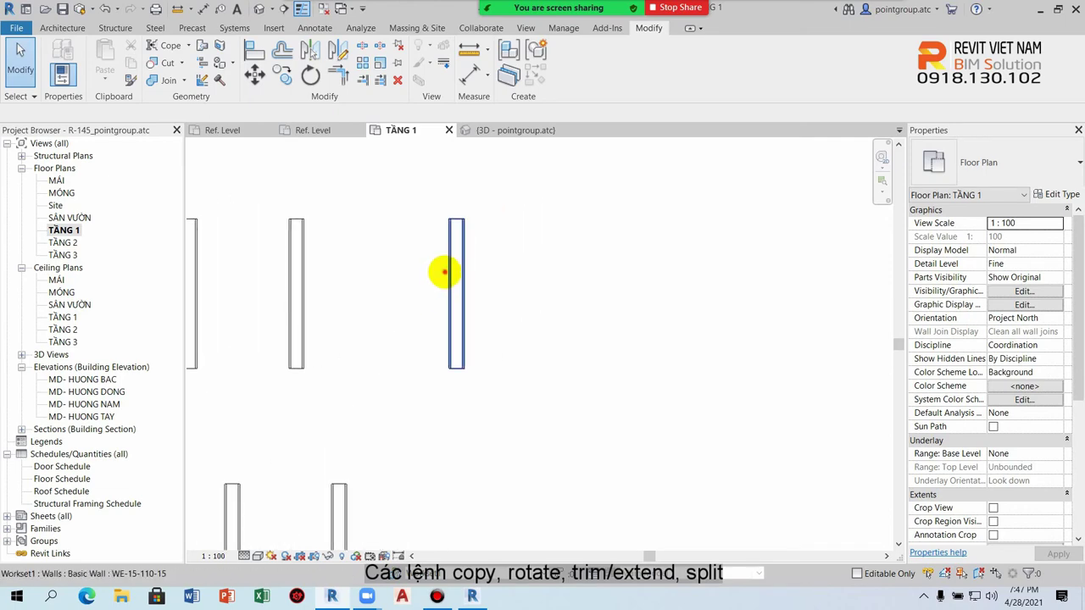
left_click(445, 272)
left_click(280, 75)
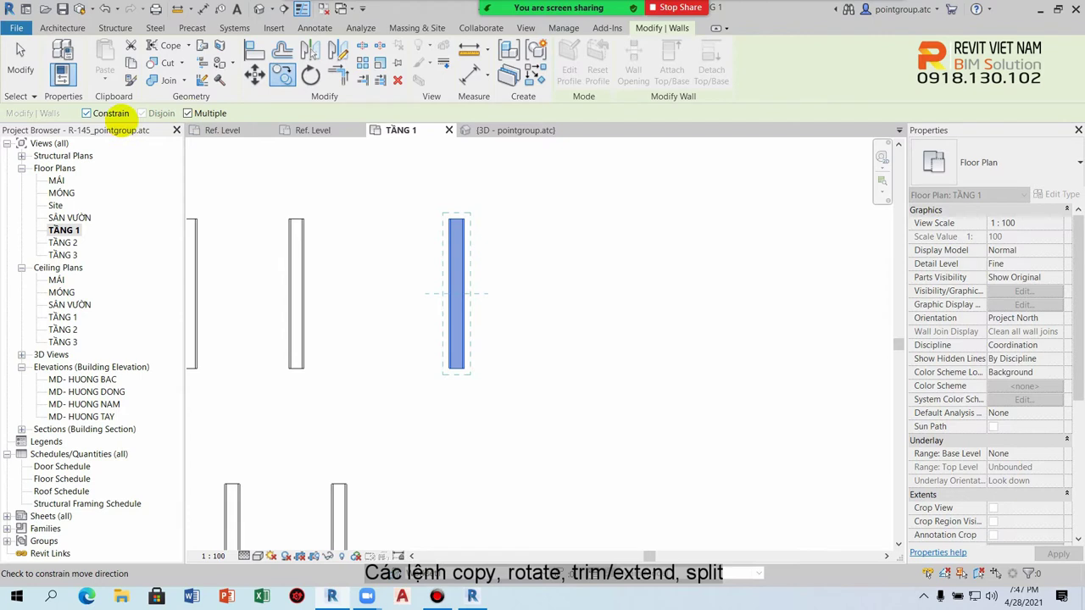
scroll(368, 223, "up", 3)
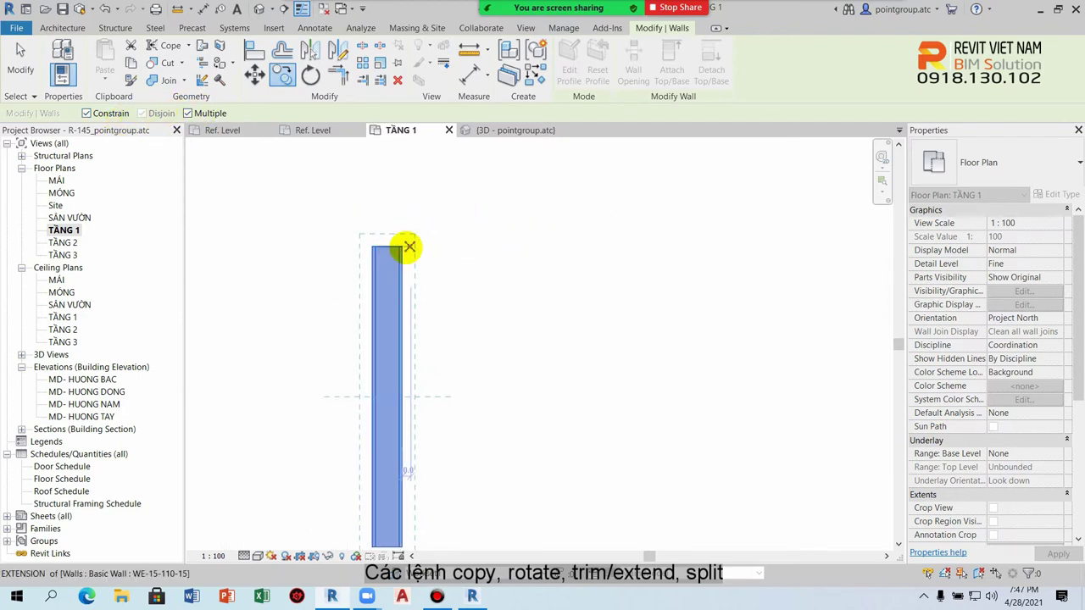
left_click(401, 246)
type("1500")
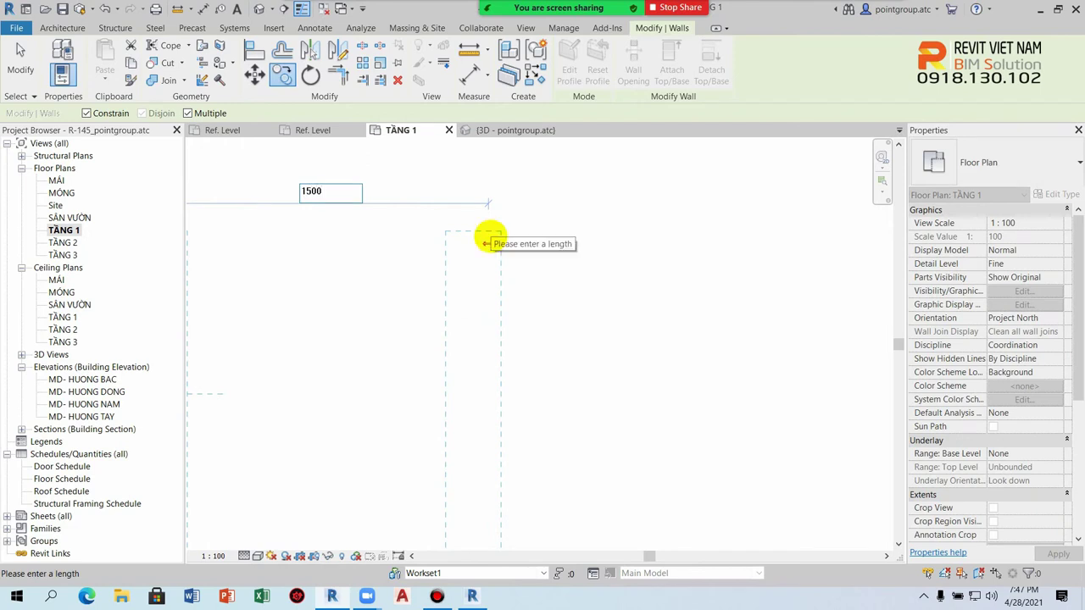
key("Return")
scroll(495, 237, "down", 3)
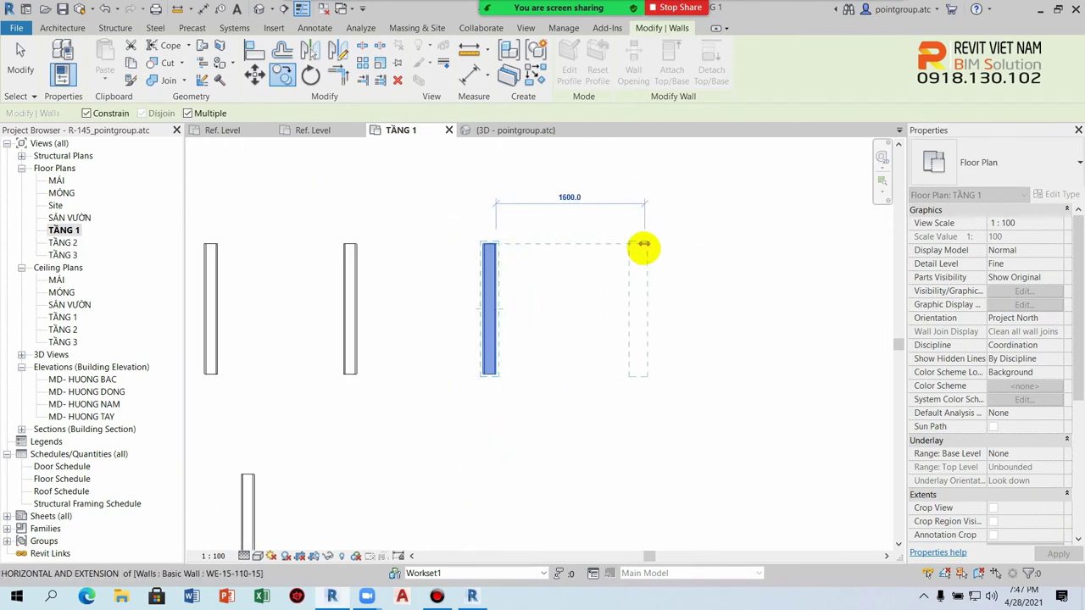
type("1500")
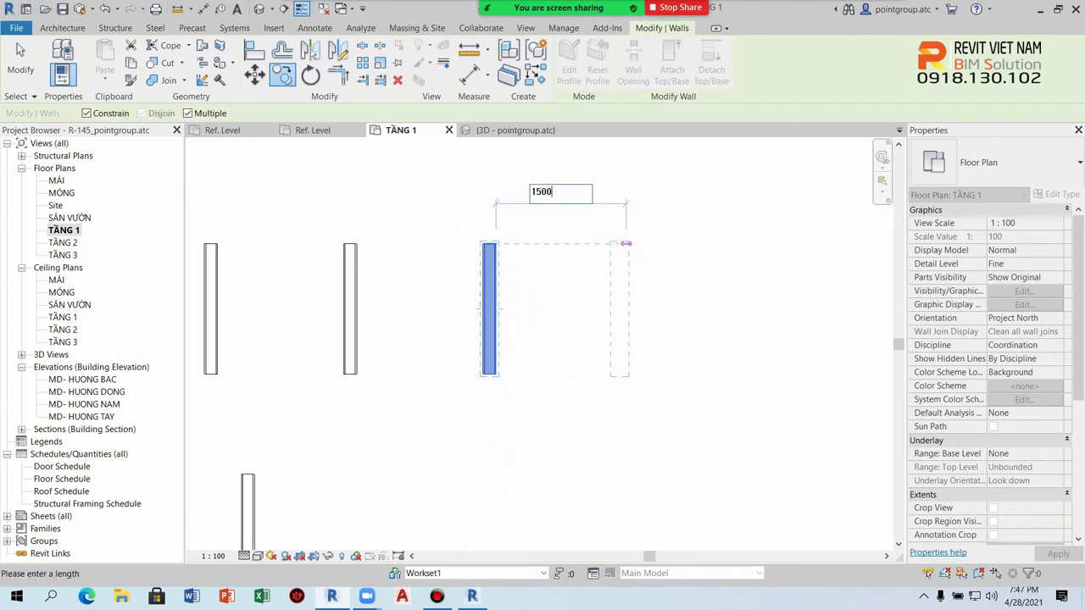
key("Return")
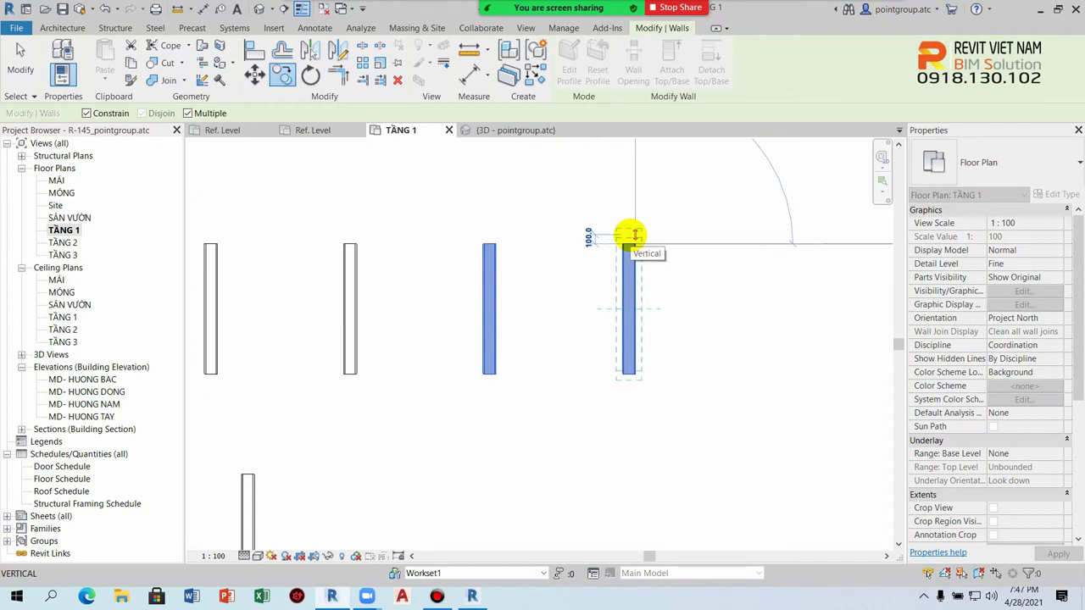
key("Escape")
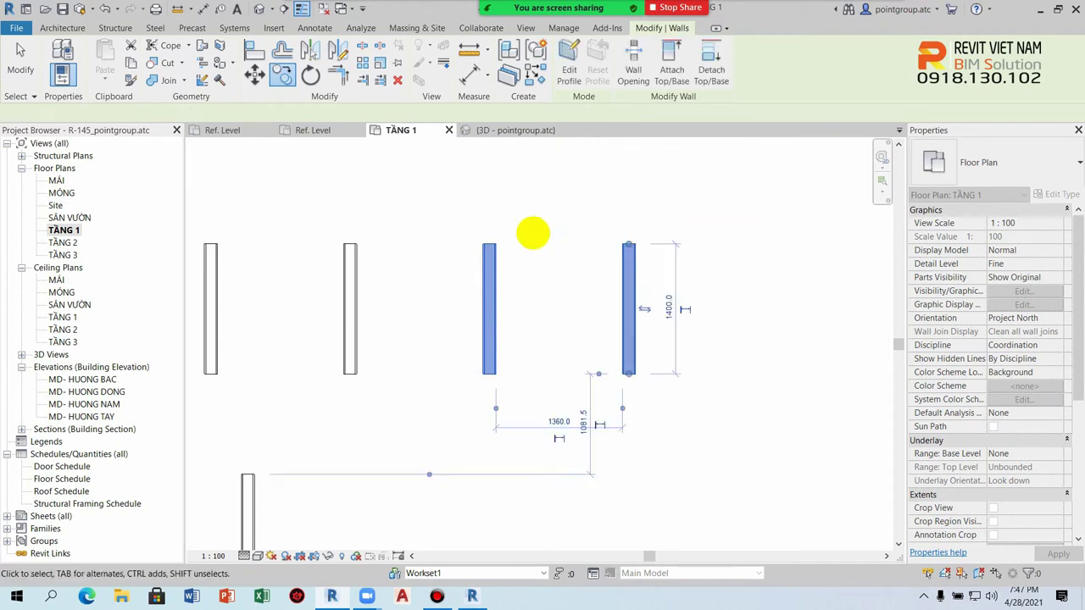
key("Escape")
Move another wall from its bottom end to a new position.
left_click(346, 266)
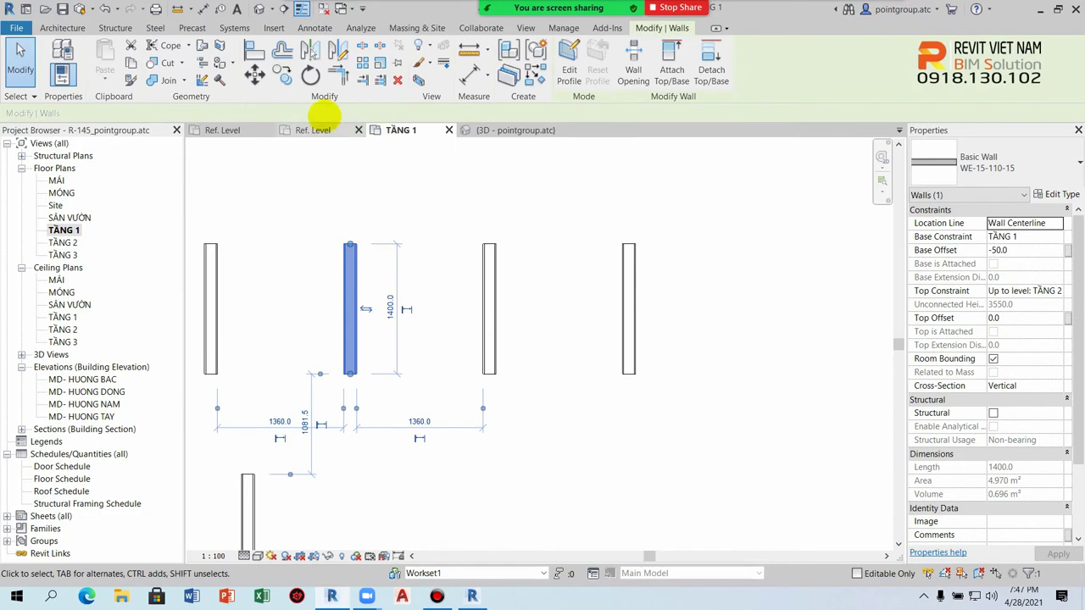
left_click(310, 76)
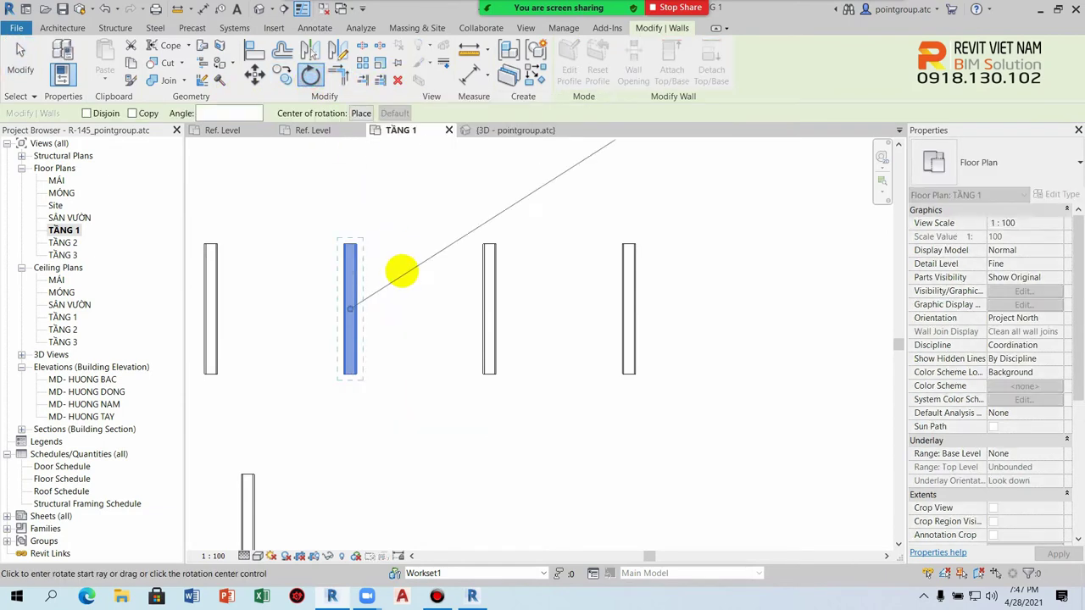
left_click(283, 75)
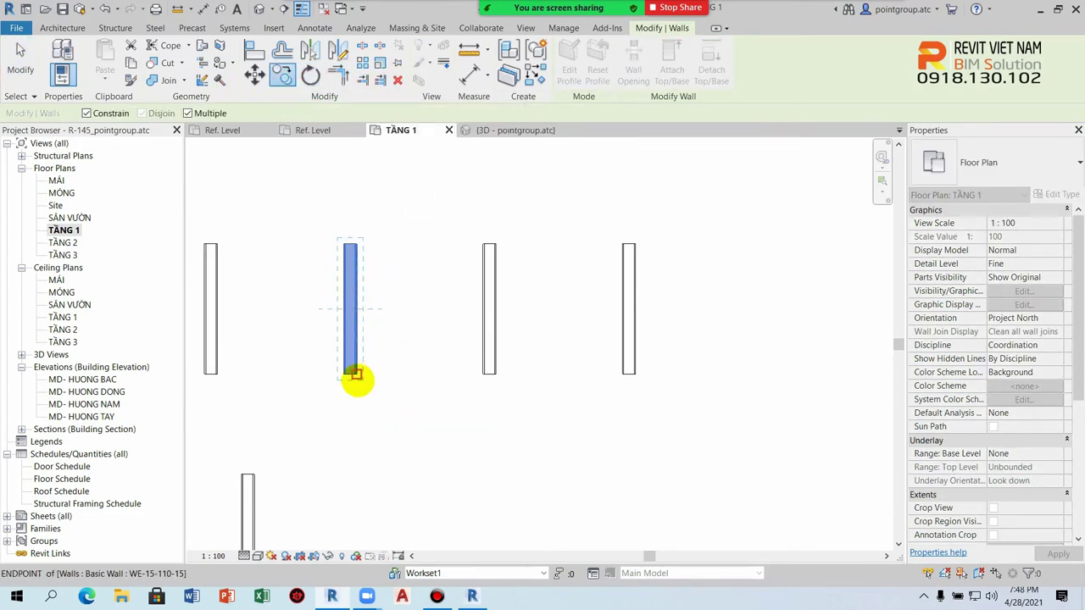
left_click(359, 376)
middle_click_drag(360, 119, 376, 288)
left_click(435, 288)
scroll(440, 290, "down", 3)
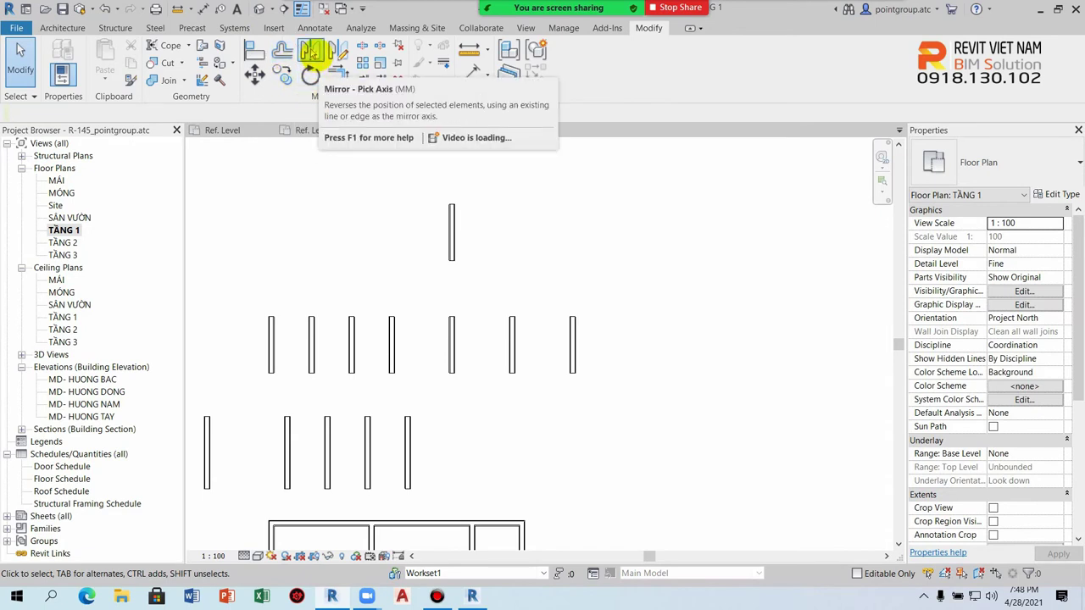
Mirror a wall with Mirror - Pick Axis, using the right wall as the axis.
scroll(560, 259, "up", 3)
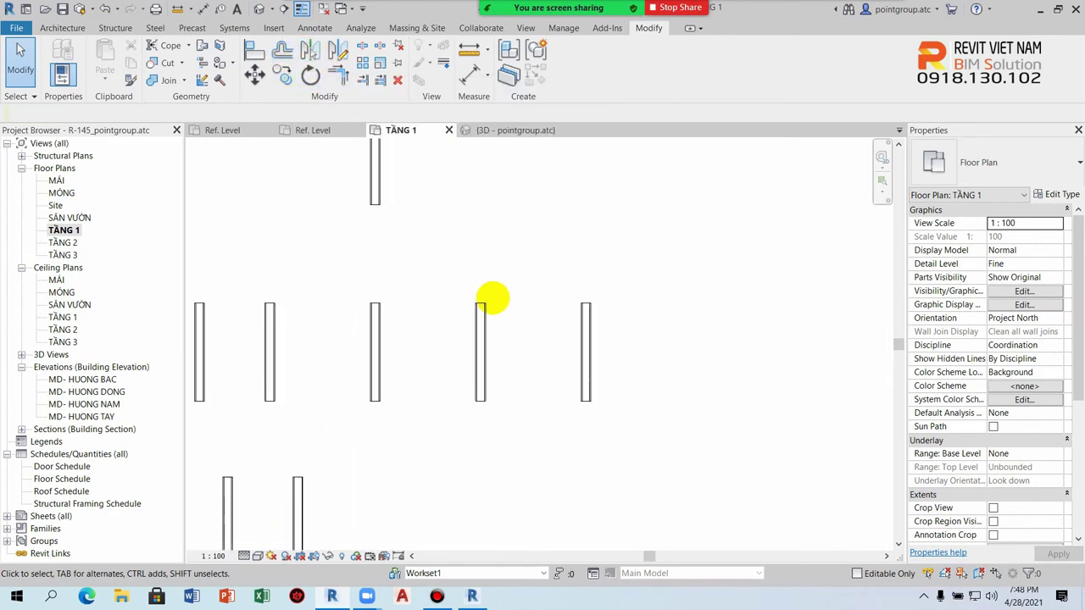
scroll(492, 300, "up", 1)
left_click(480, 322)
left_click(533, 319)
left_click(479, 339)
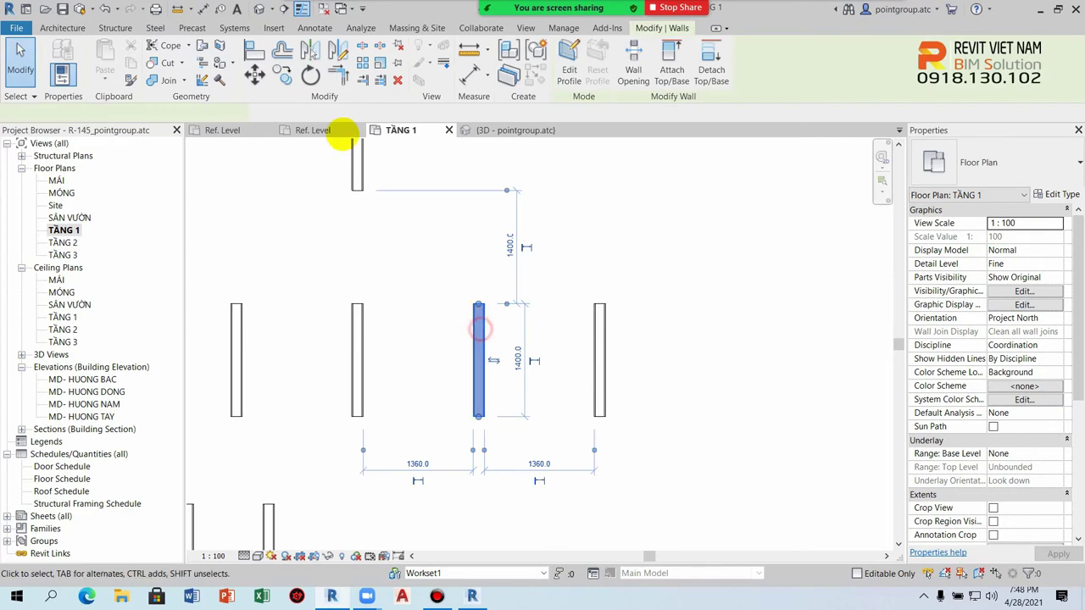
left_click(309, 50)
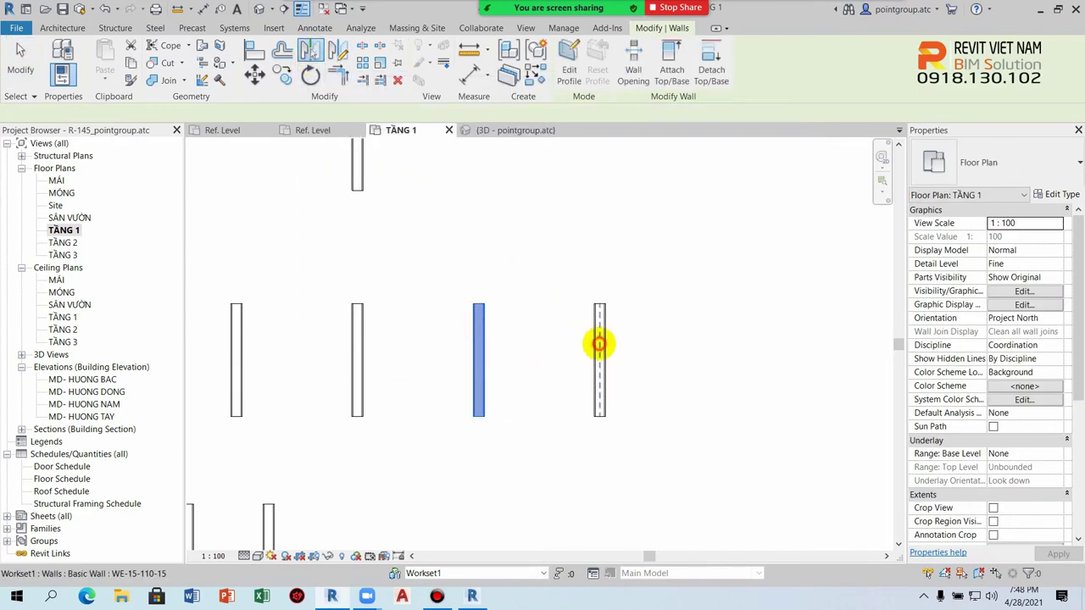
left_click(599, 343)
middle_click_drag(606, 351, 478, 333)
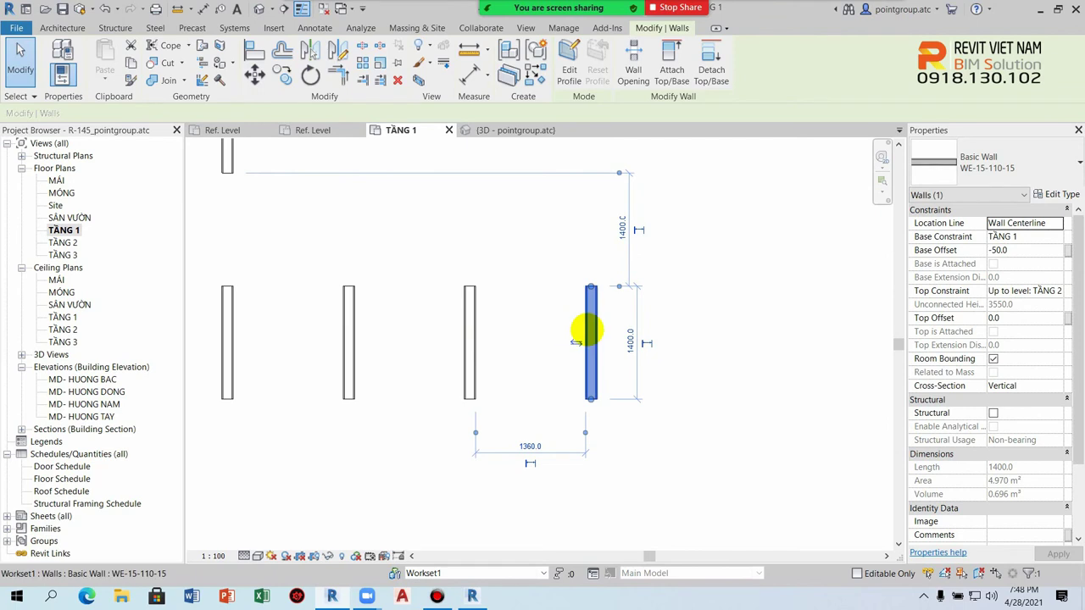
left_click(540, 254)
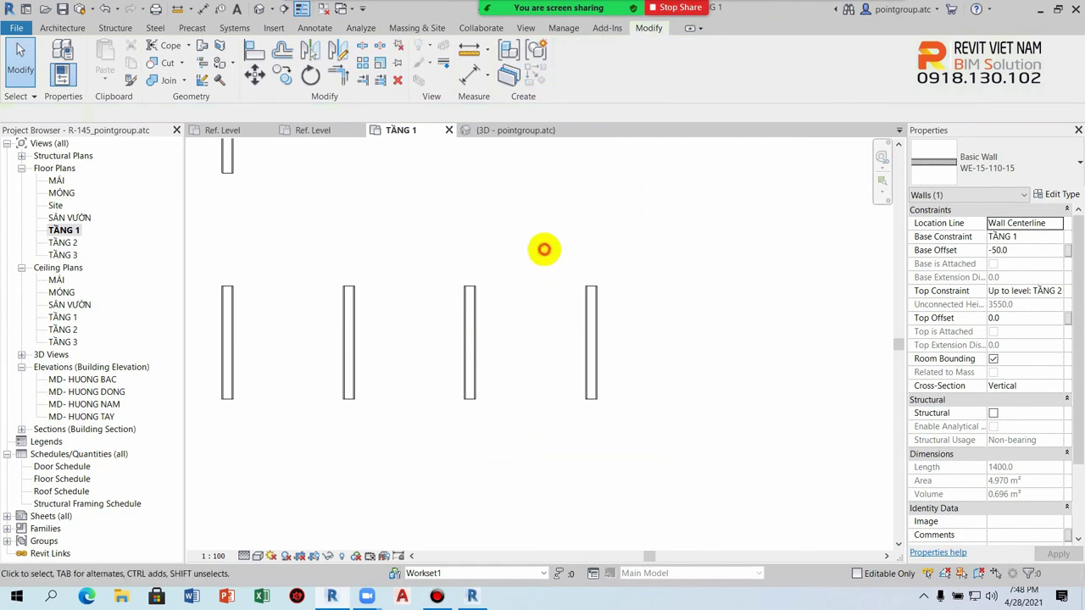
middle_click_drag(538, 267, 532, 284)
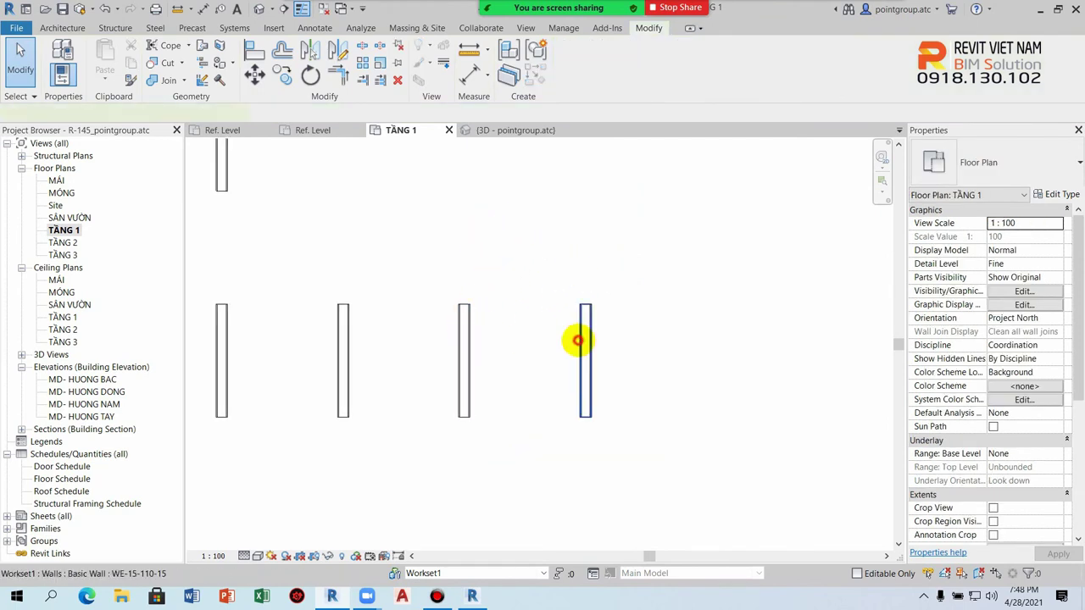
Mirror the rightmost wall across an angled axis drawn from its top end.
left_click(584, 337)
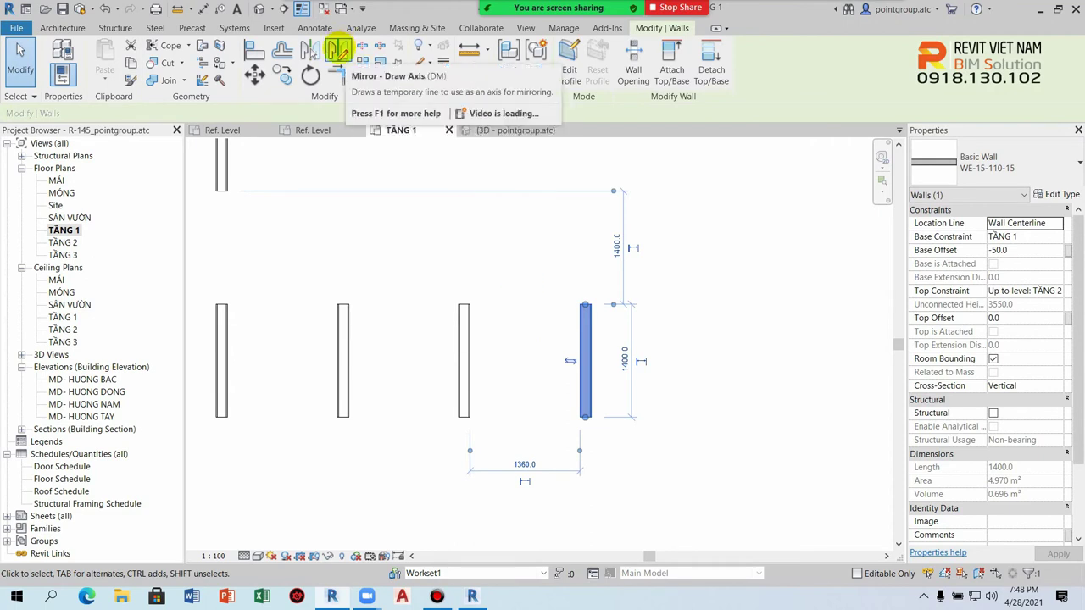
left_click(338, 51)
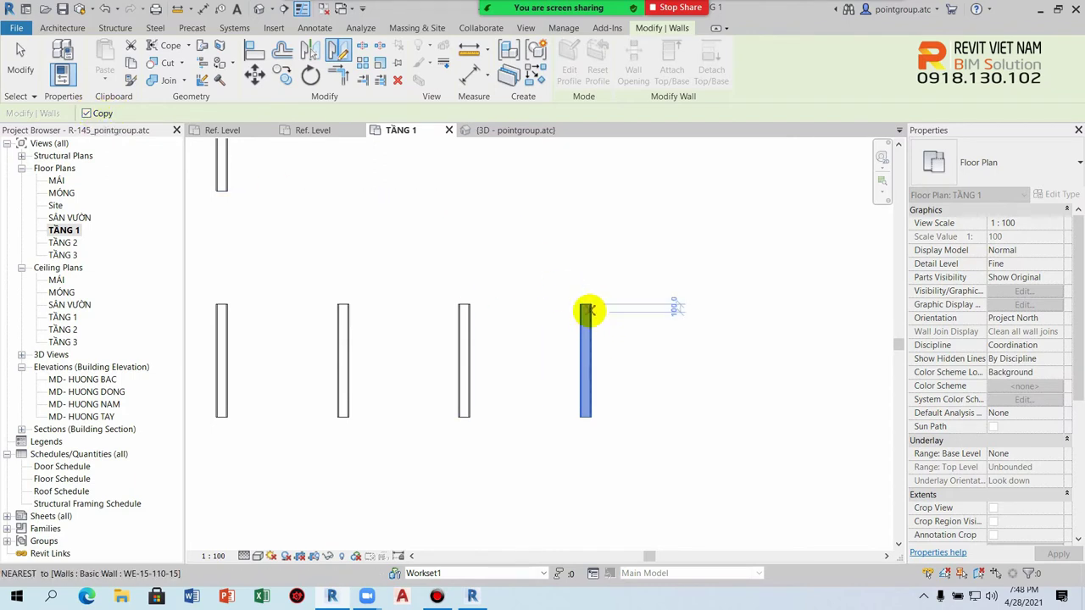
left_click(585, 307)
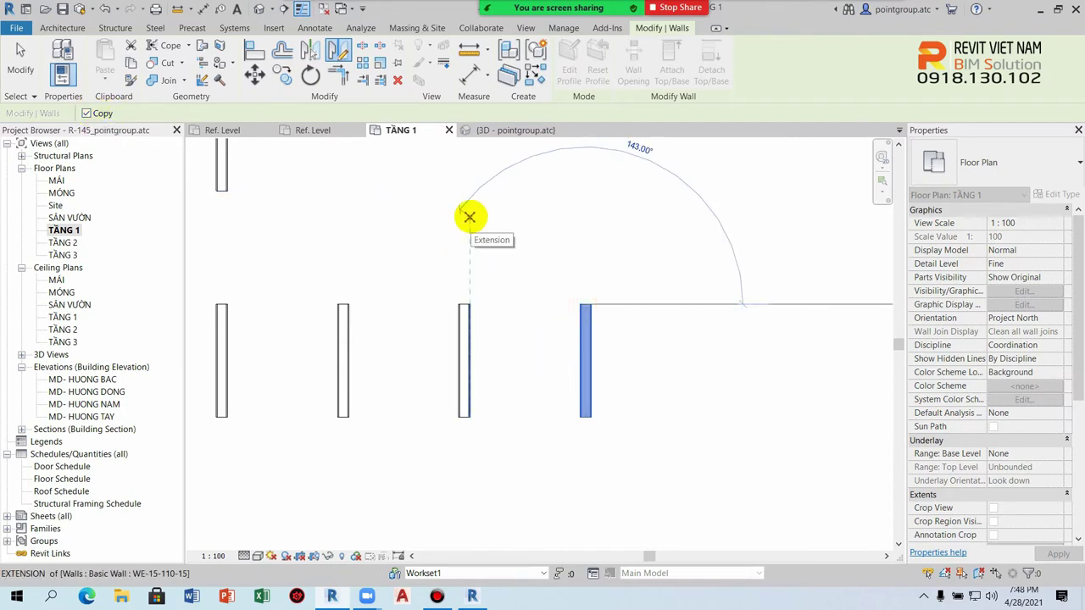
left_click(471, 216)
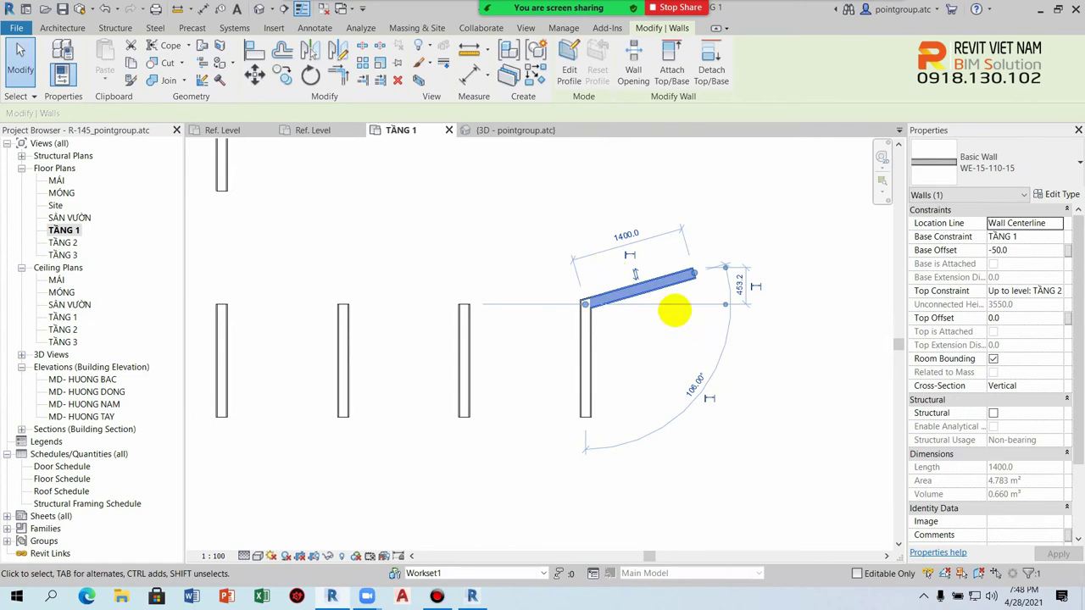
left_click(642, 339)
Mirror the wall joined to the angled one across a drawn vertical axis.
middle_click_drag(585, 333, 560, 307)
left_click(559, 307)
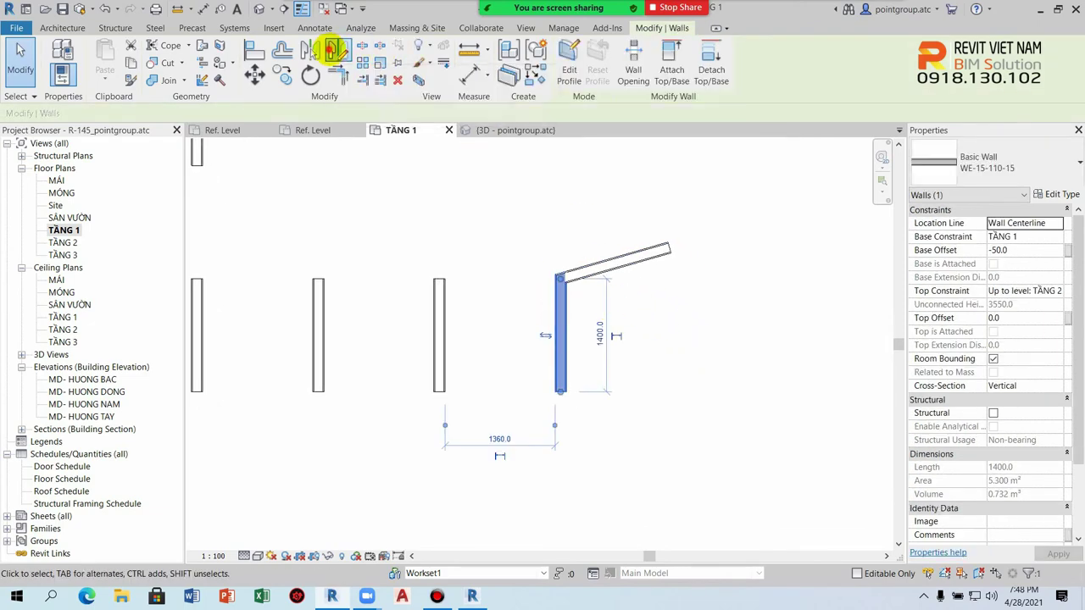
left_click(337, 50)
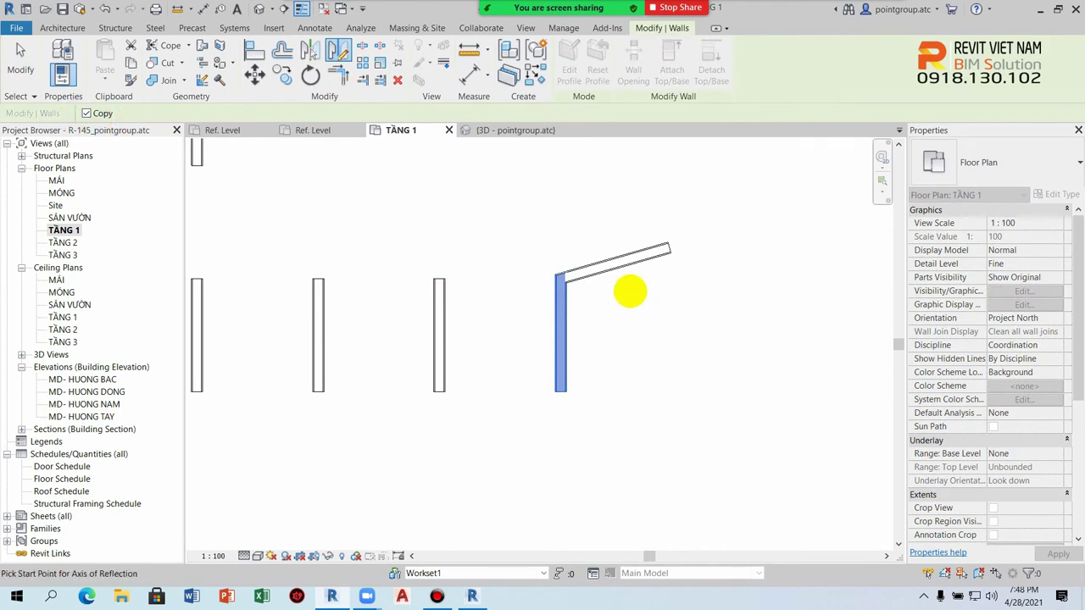
middle_click_drag(630, 292, 523, 244)
left_click(507, 219)
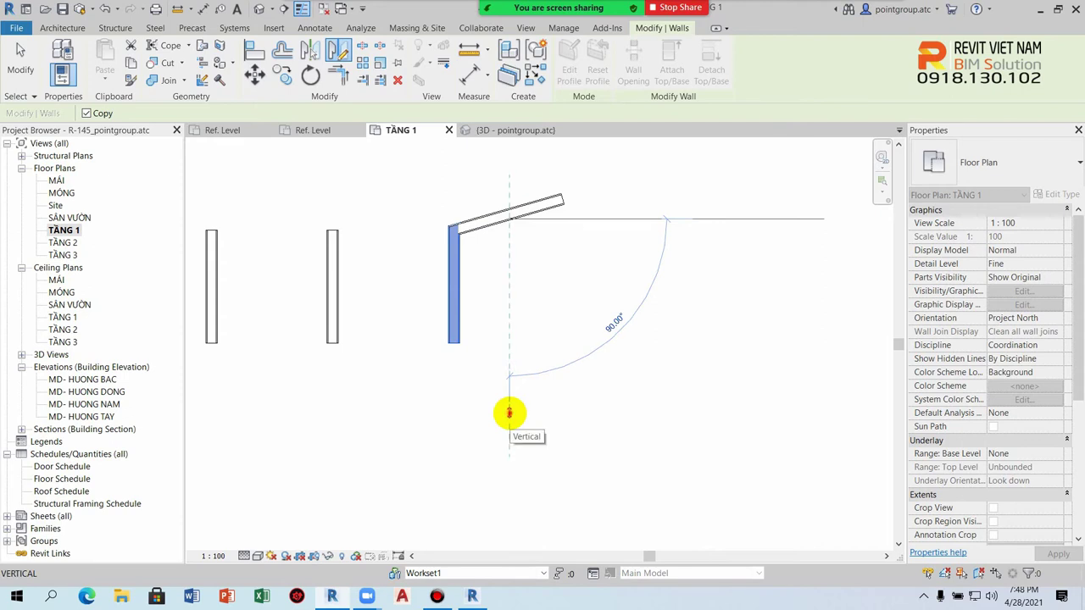
left_click(509, 413)
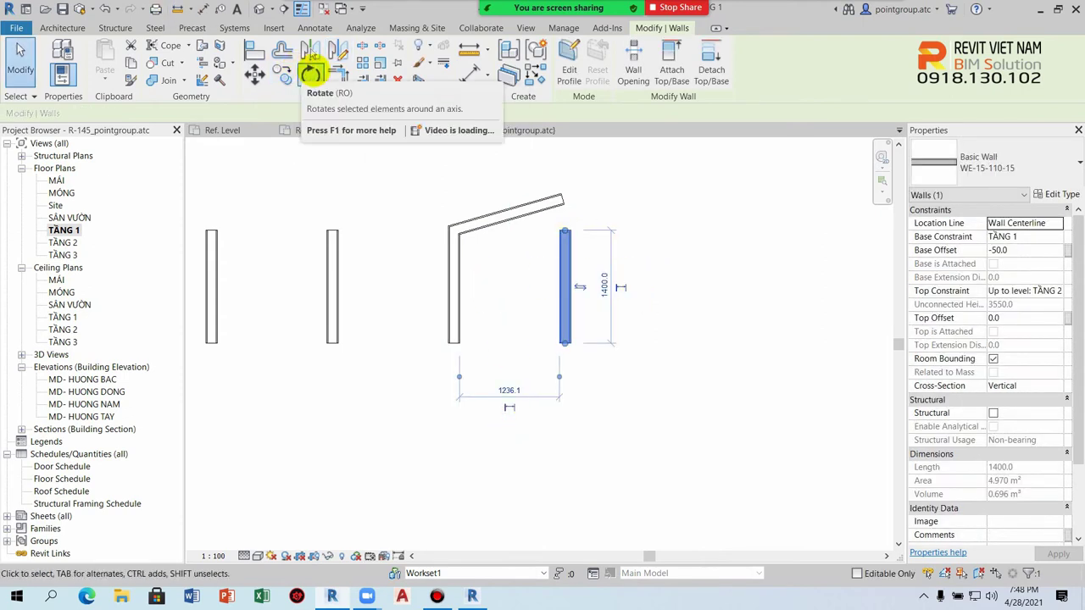
Mirror the short right vertical wall across a horizontal axis drawn below it.
left_click(601, 303)
left_click(565, 292)
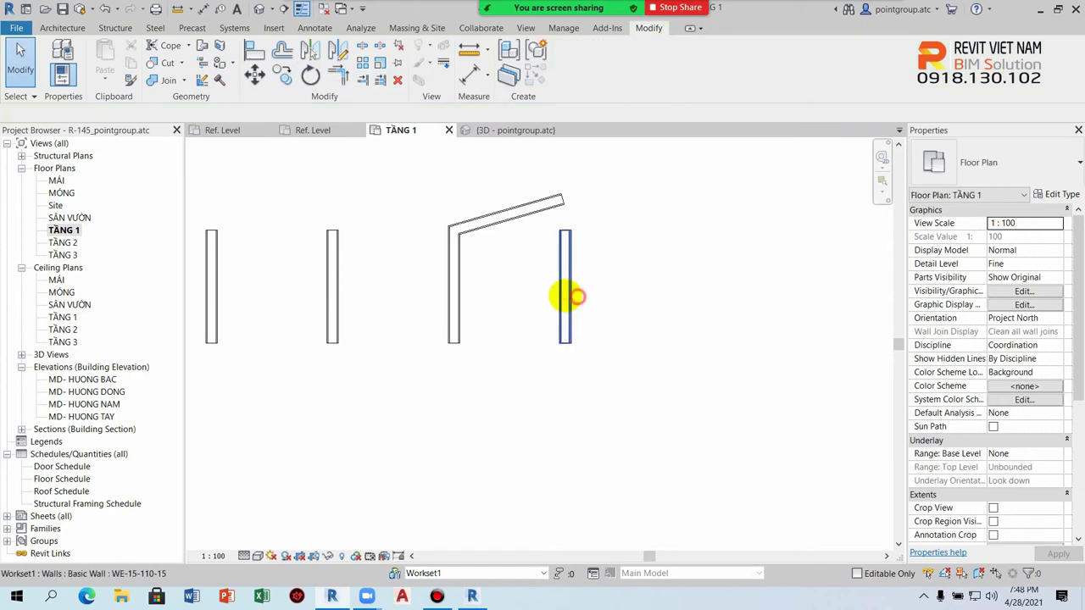
left_click(337, 49)
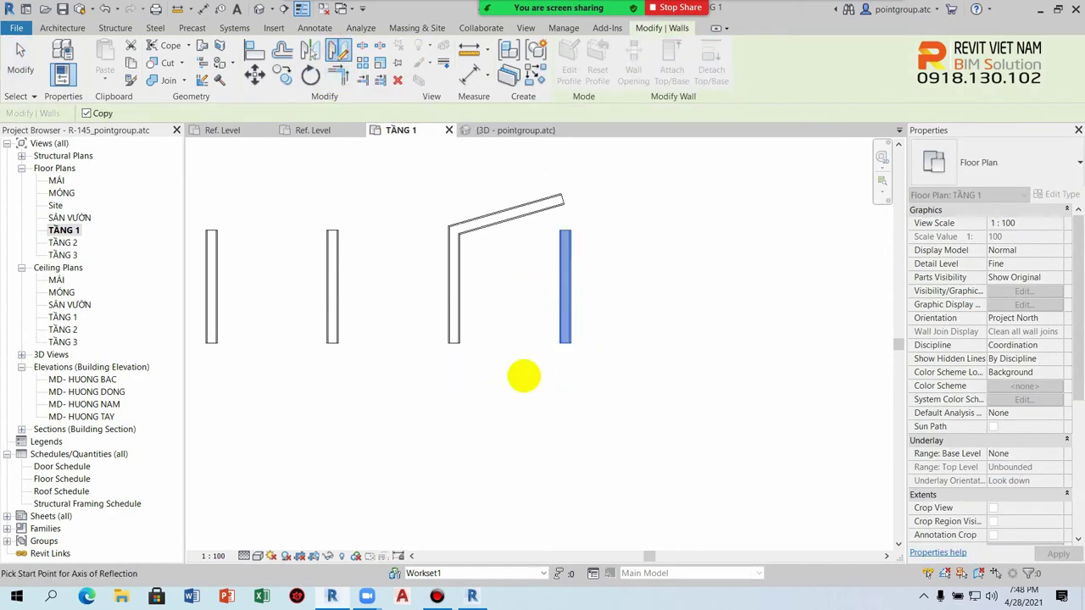
left_click(492, 394)
left_click(668, 392)
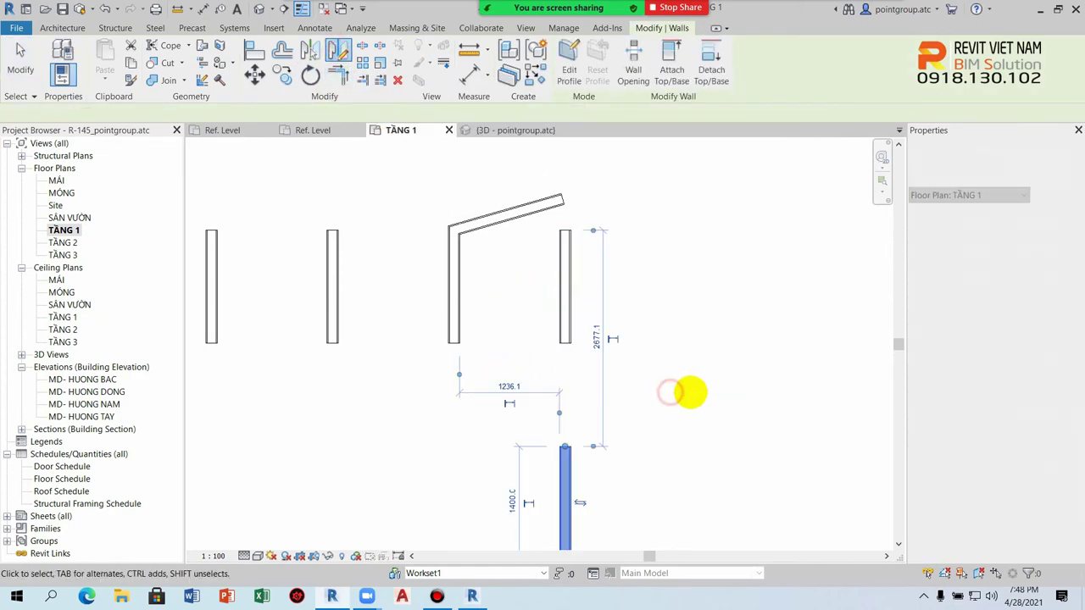
left_click(690, 392)
middle_click_drag(653, 395, 624, 336)
Select the mirrored wall and begin rotating it.
left_click(534, 391)
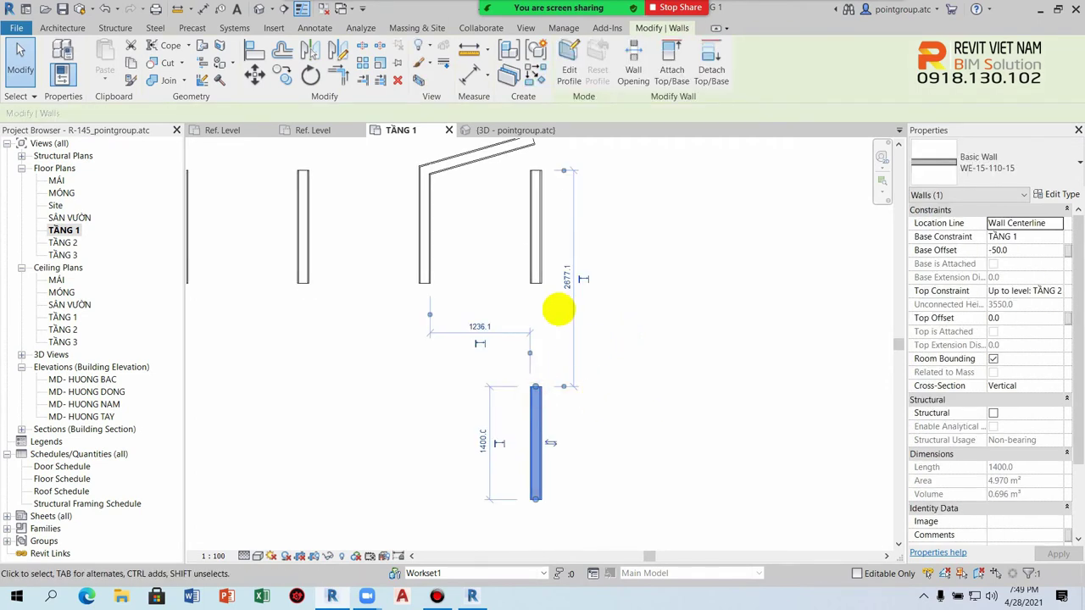
scroll(560, 309, "down", 2)
left_click(499, 242)
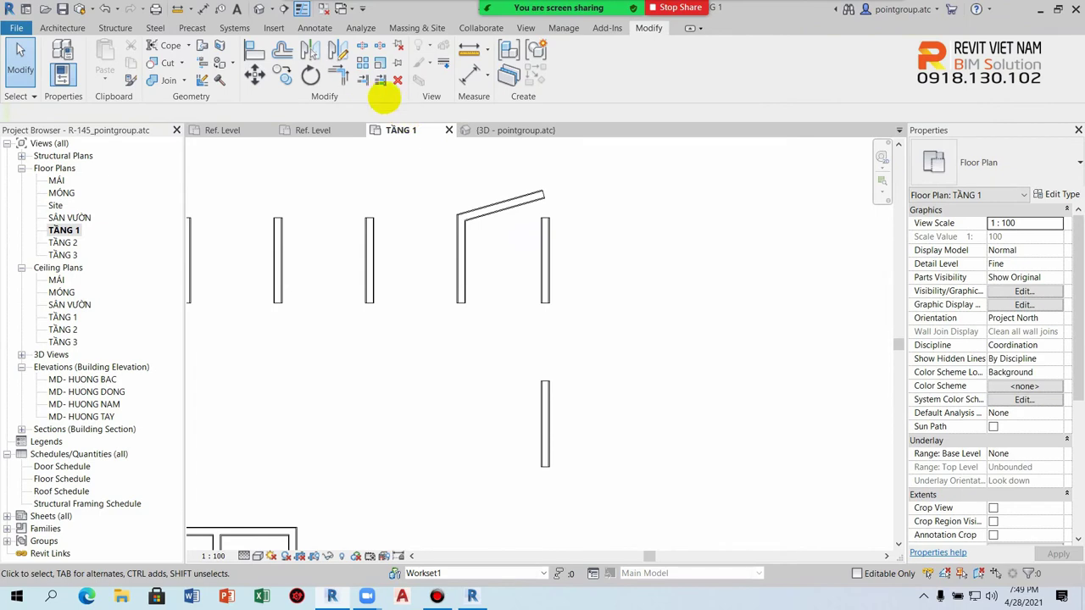
scroll(365, 282, "down", 2)
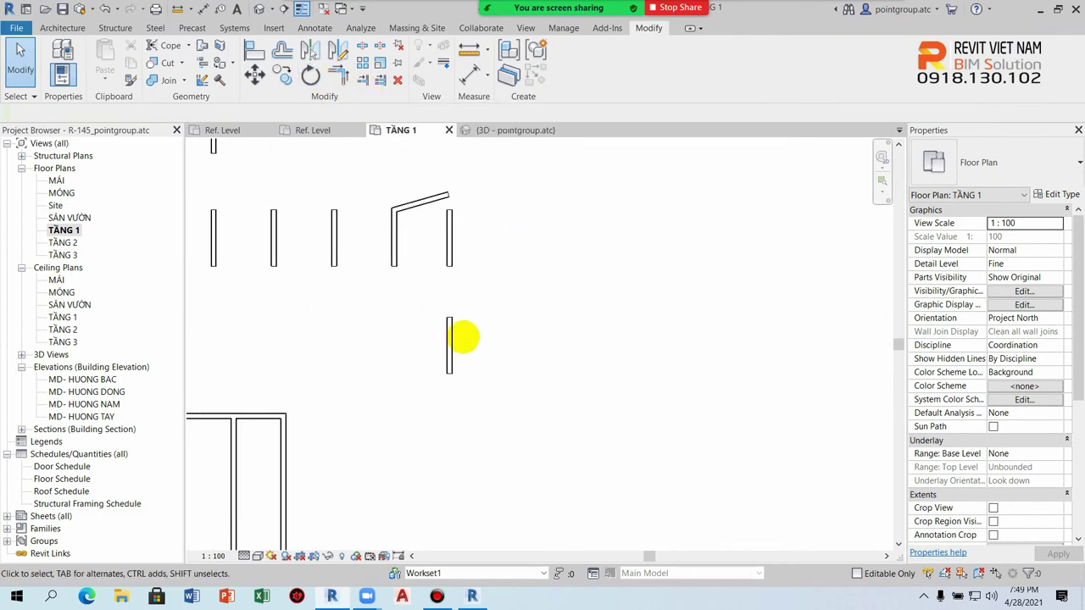
left_click(449, 343)
left_click(309, 77)
scroll(440, 349, "up", 4)
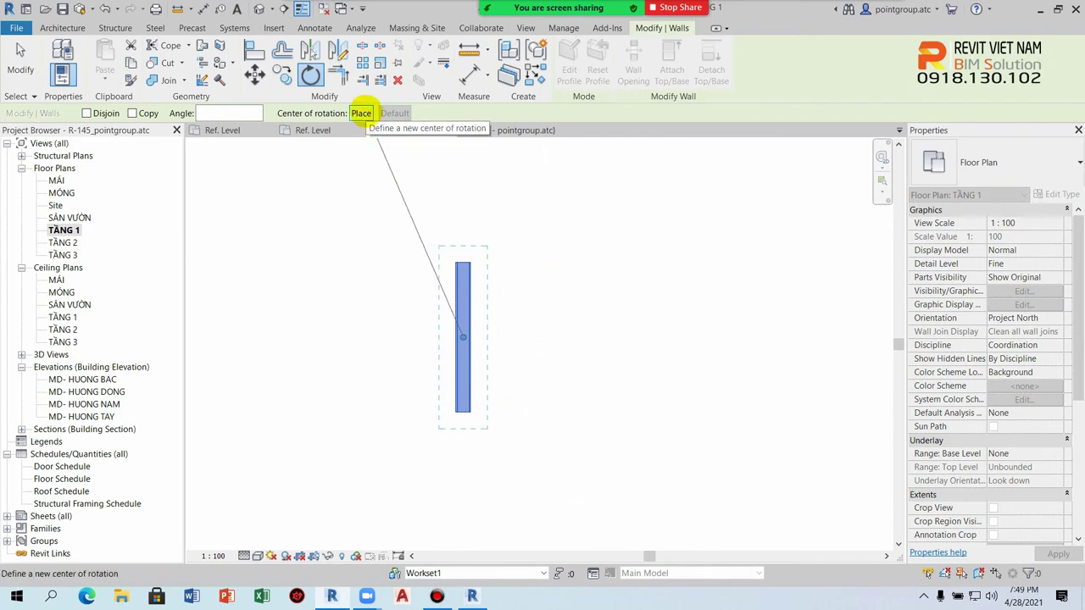
Make a copy of the lower wall rotated 30° about a centre placed below it.
left_click(362, 113)
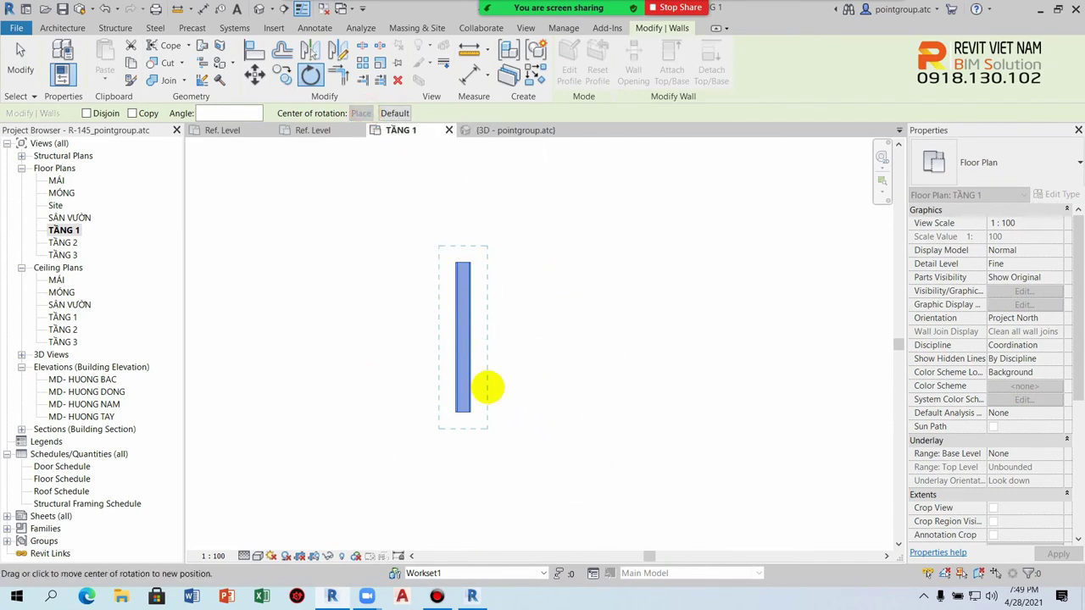
left_click(450, 448)
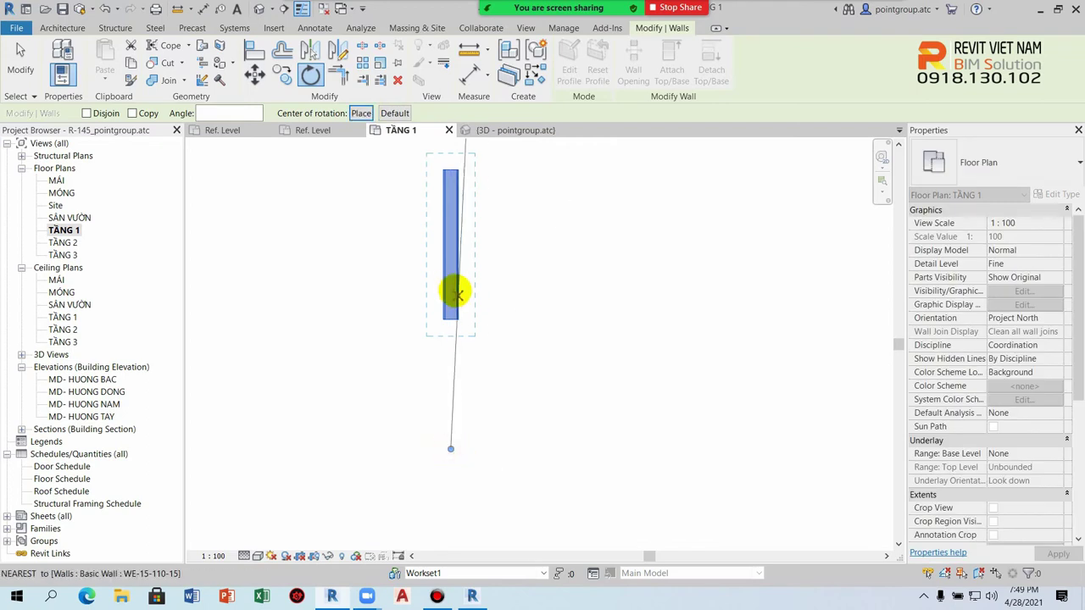
left_click(133, 113)
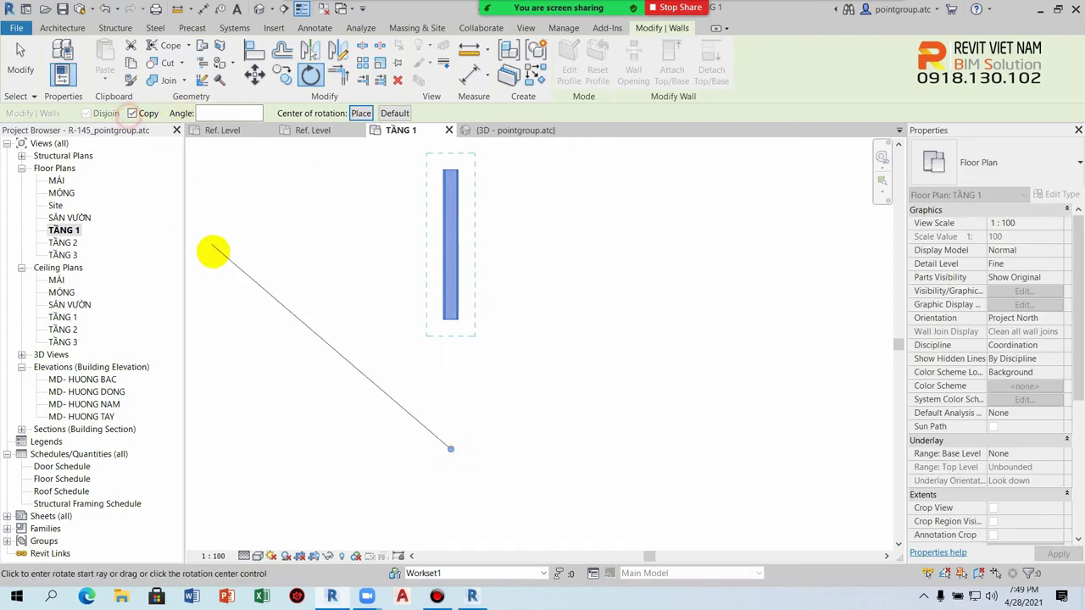
left_click(450, 230)
type("30")
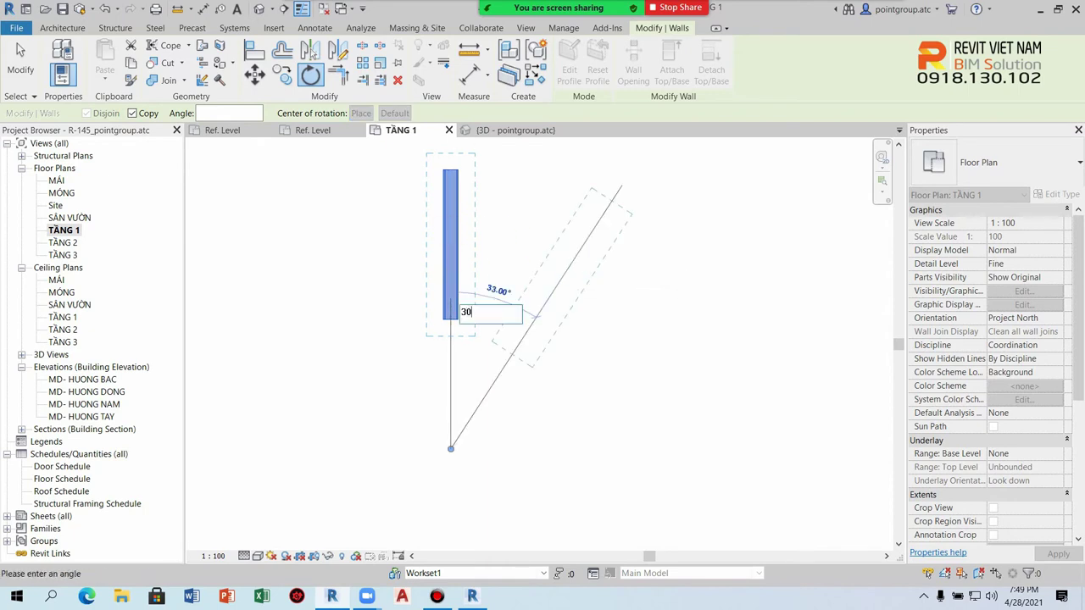
key("Return")
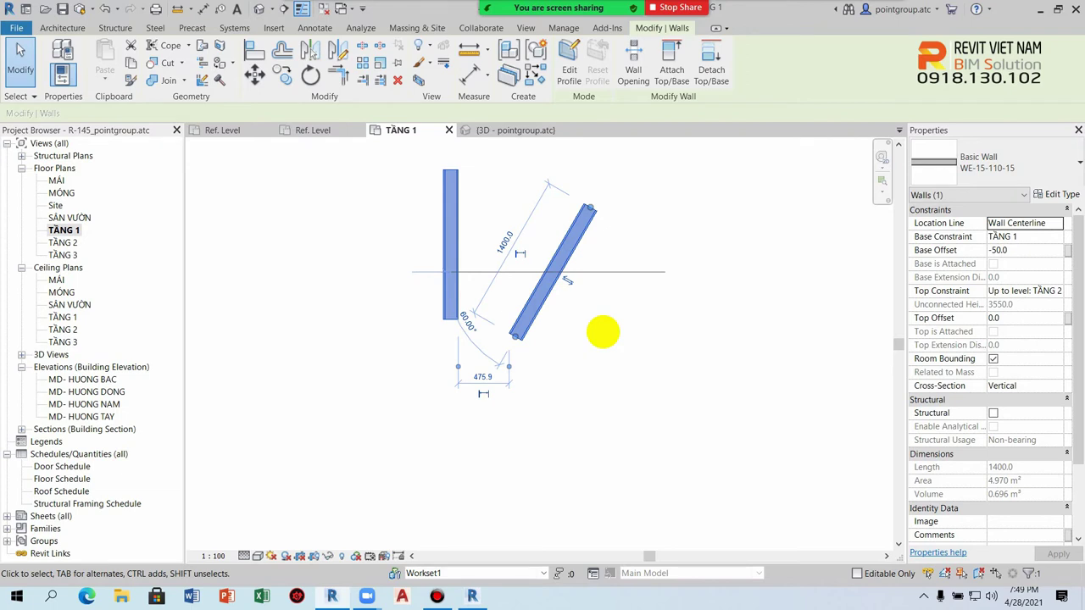
Rotate the new angled wall a further 30°, without copying, about the point where the wall extensions meet.
key("r")
key("o")
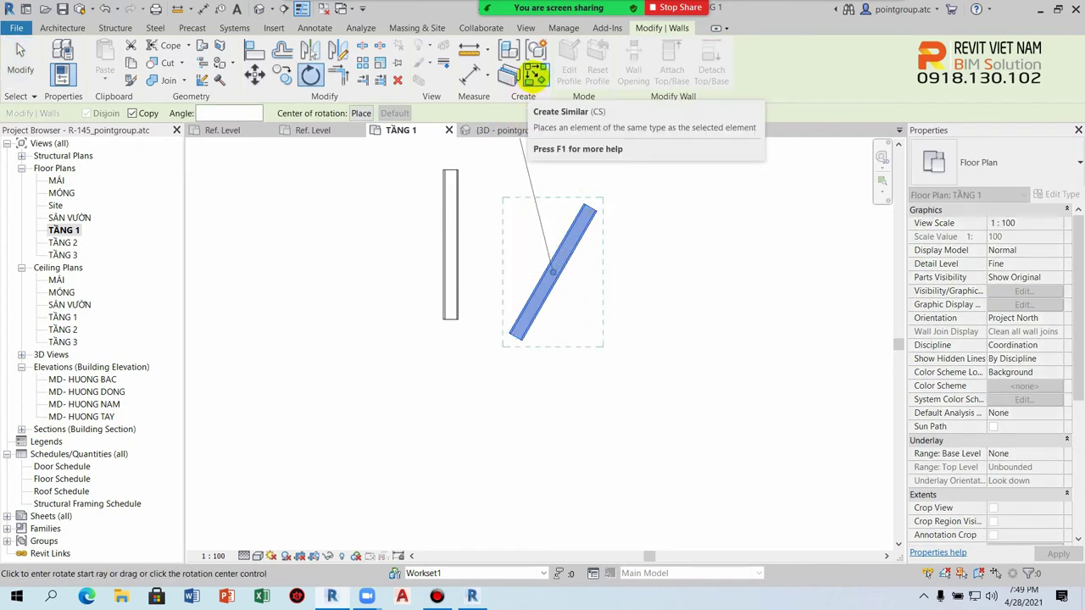
left_click(360, 113)
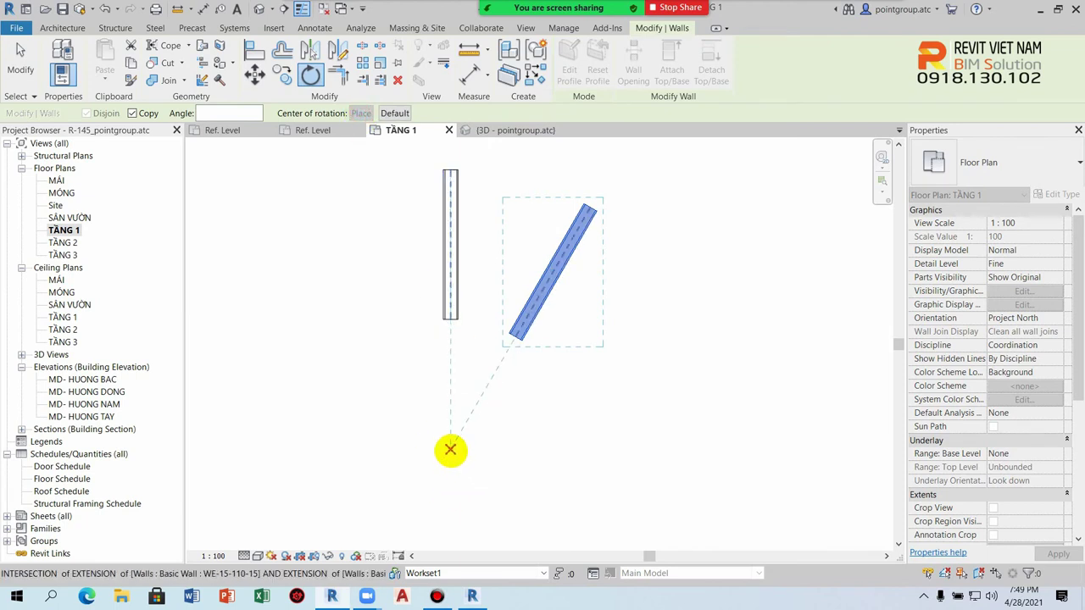
left_click(450, 449)
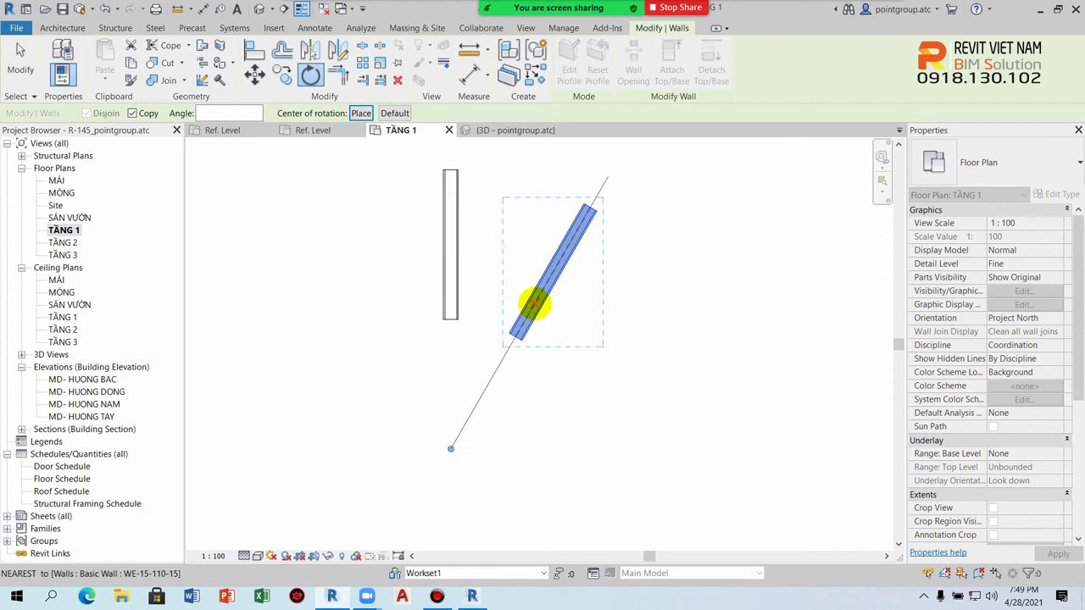
left_click(132, 113)
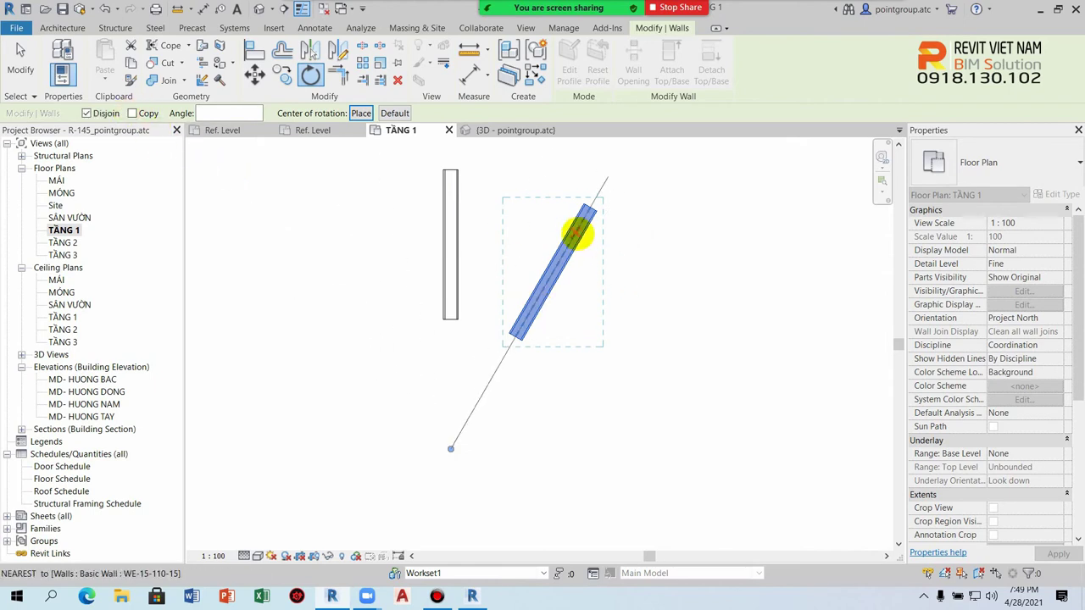
left_click(577, 234)
key("Return")
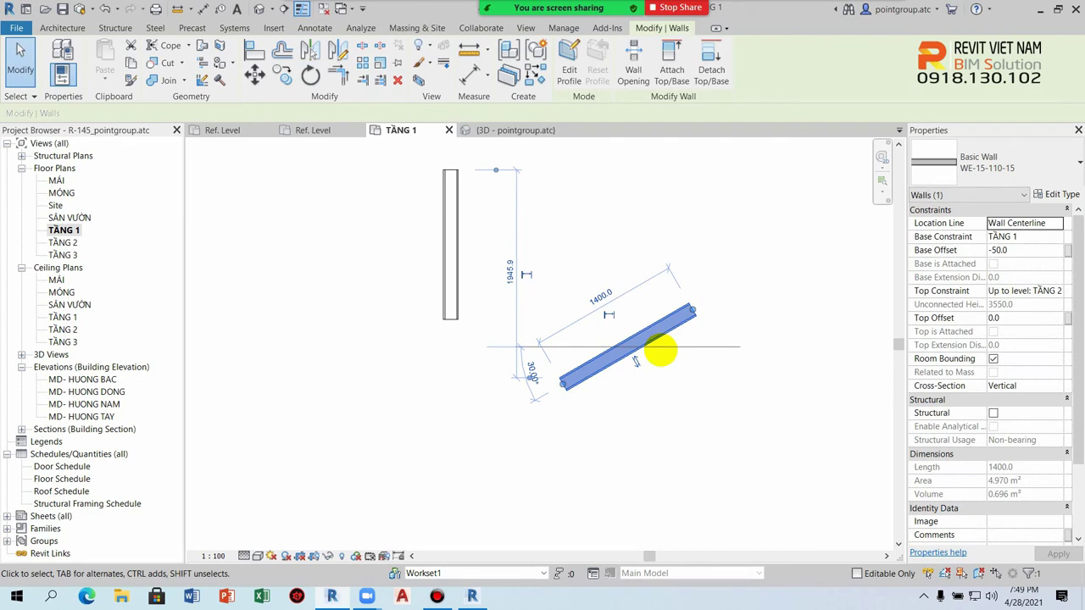
left_click(660, 350)
scroll(658, 351, "down", 2)
scroll(631, 348, "down", 1)
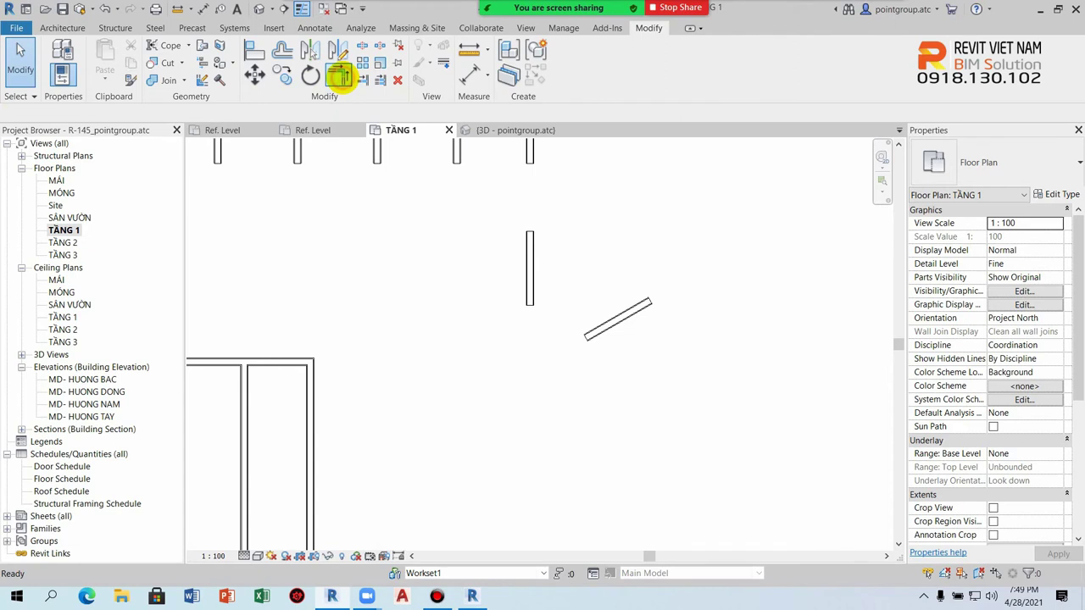
Trim the slanted wall into a corner with the vertical wall.
left_click(338, 76)
left_click(593, 326)
left_click(527, 284)
middle_click_drag(591, 351, 606, 534)
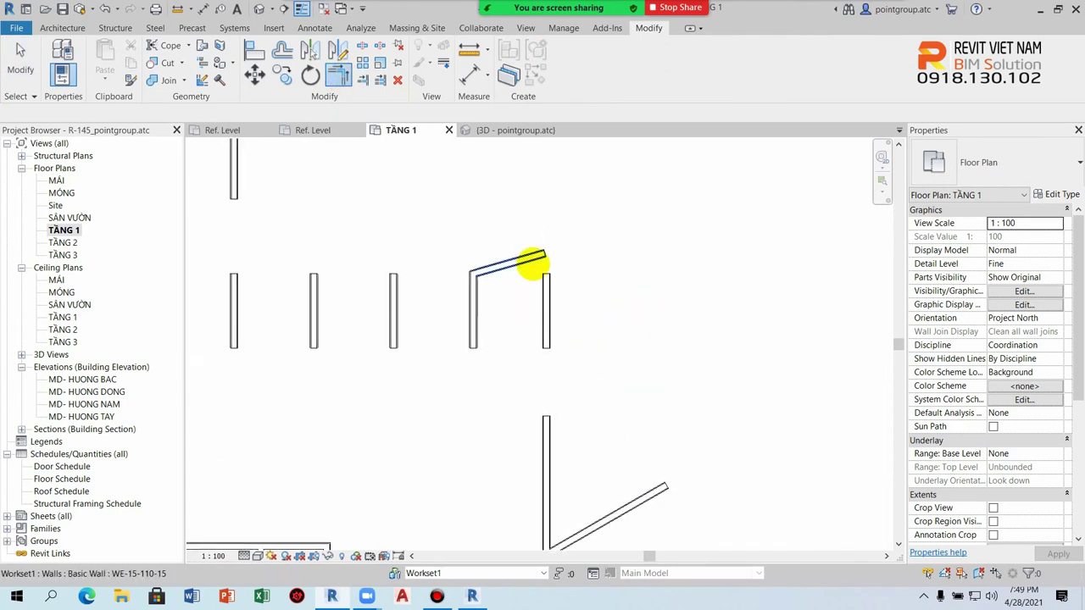
left_click(526, 265)
scroll(578, 373, "down", 4)
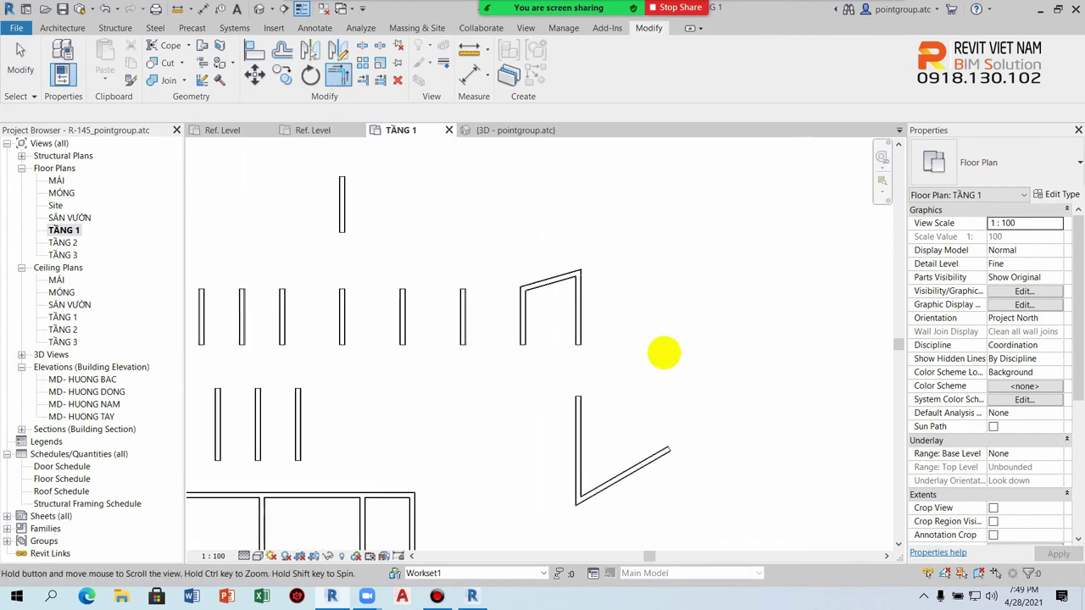
Extend the long horizontal wall to form a corner with the right vertical wall.
left_click(462, 405)
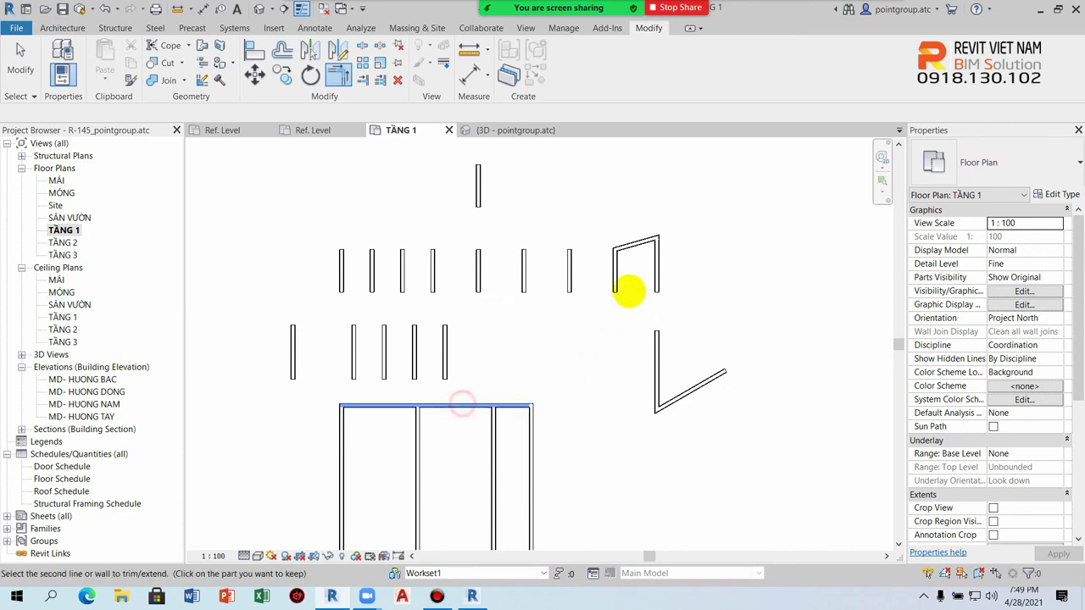
left_click(657, 364)
scroll(678, 401, "up", 2)
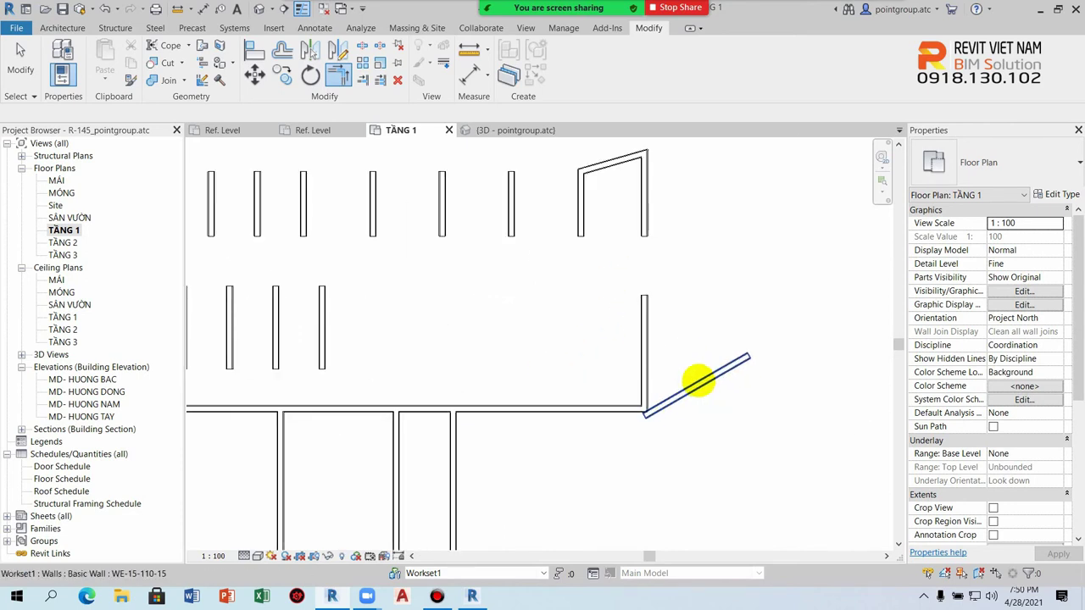
left_click(610, 164)
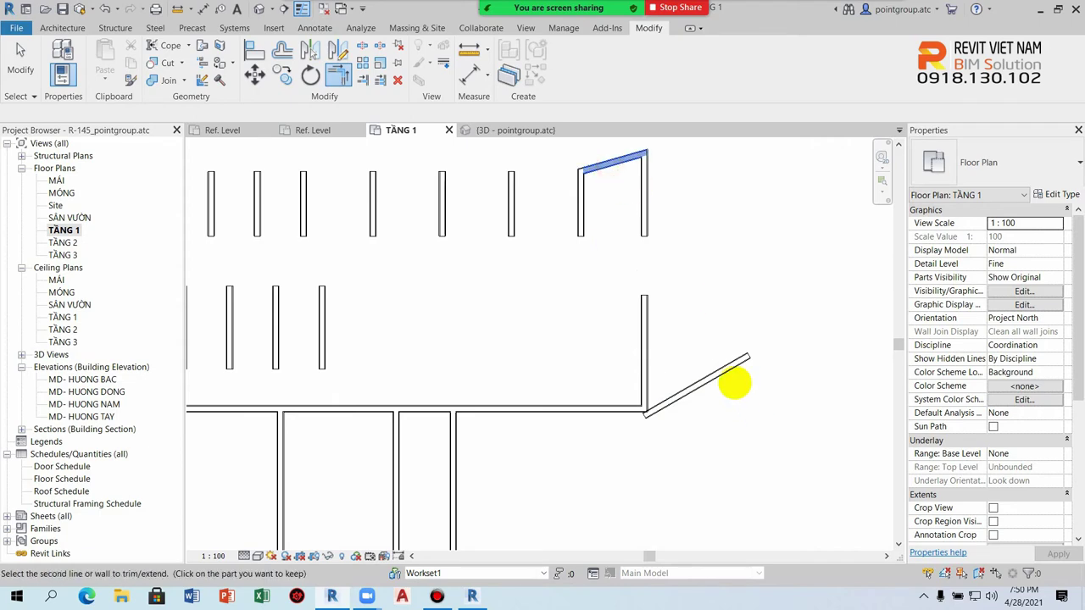
scroll(734, 384, "down", 2)
key("Escape")
key("Escape")
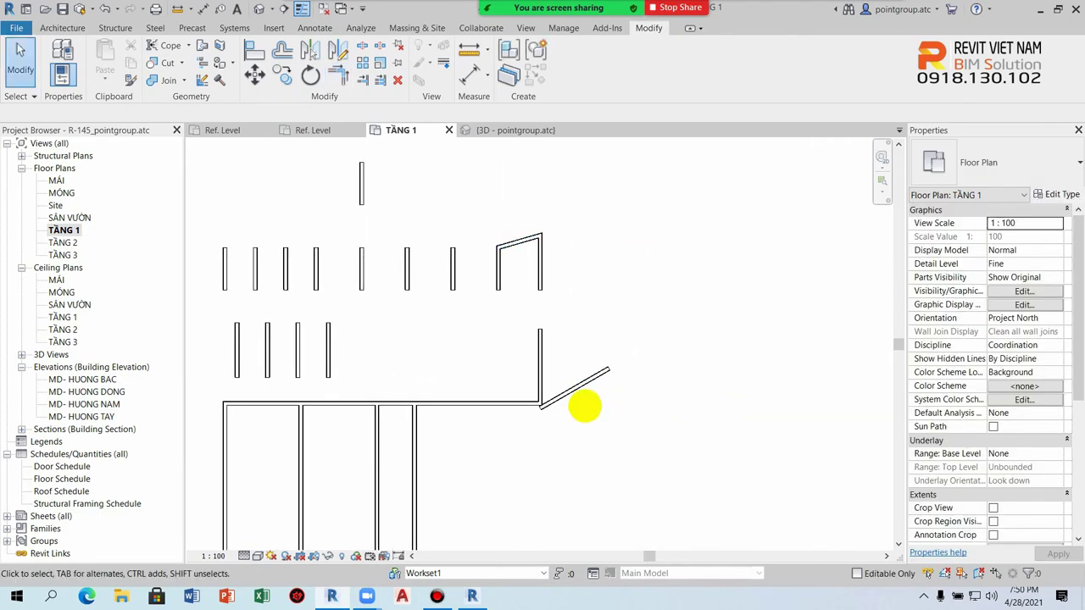
Join the diagonal wall to the vertical wall with TR Trim/Extend to Corner.
key("t")
key("r")
left_click(571, 387)
left_click(497, 273)
scroll(593, 436, "up", 2)
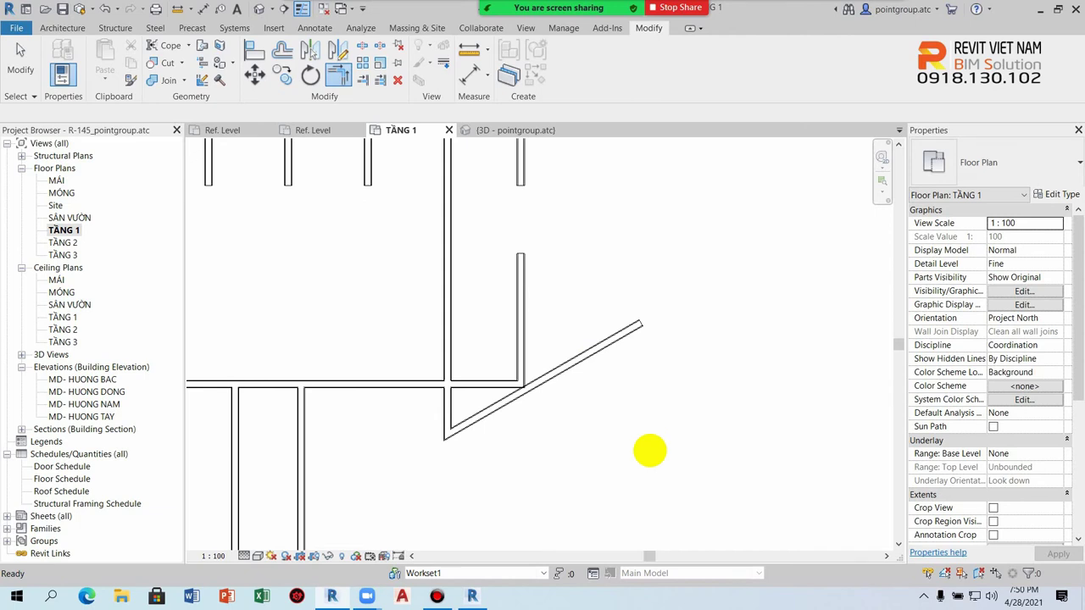
Drag the long horizontal wall upward, then start Trim/Extend Single Element.
left_click(484, 380)
left_click_drag(467, 380, 552, 346)
left_click(596, 421)
scroll(670, 416, "down", 2)
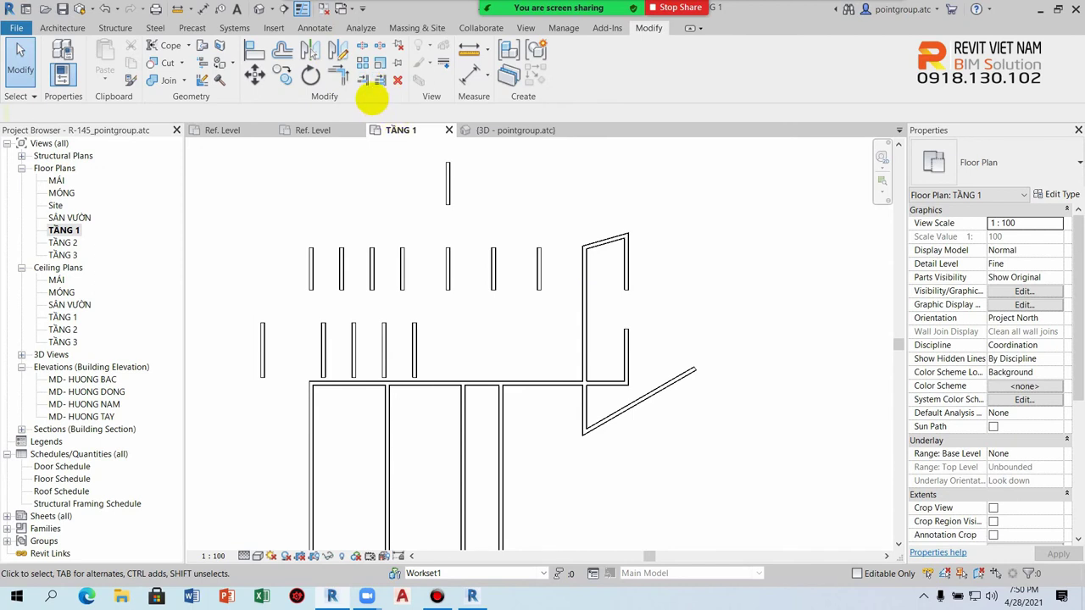
left_click(362, 79)
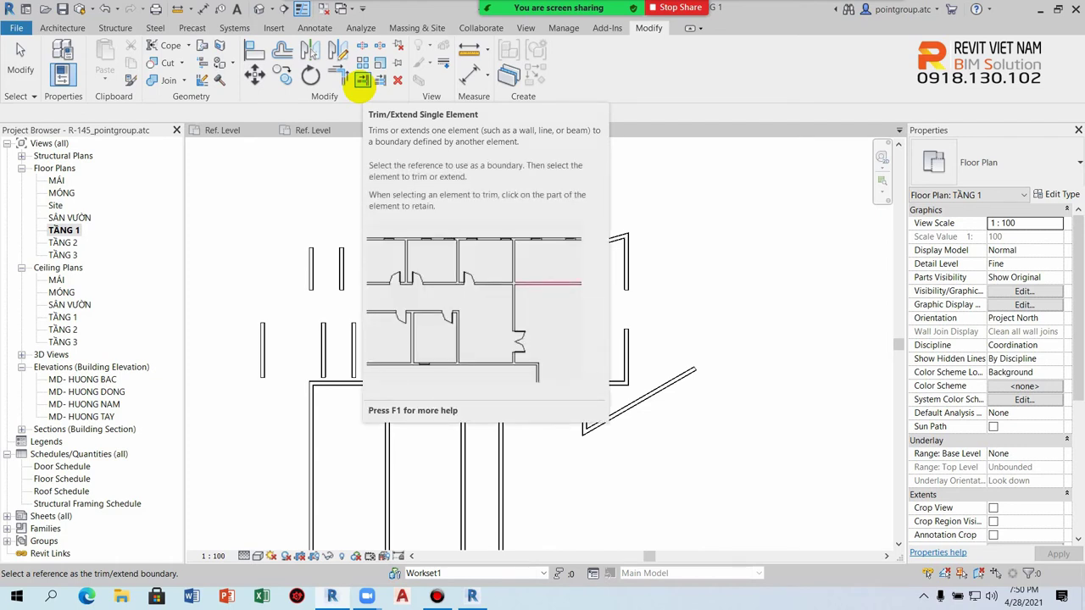
Extend the short vertical wall down to the long horizontal wall used as boundary.
scroll(462, 332, "up", 2)
scroll(416, 314, "up", 2)
scroll(380, 353, "up", 2)
scroll(322, 358, "up", 2)
scroll(348, 371, "up", 2)
scroll(325, 341, "up", 1)
left_click(320, 323)
scroll(339, 360, "down", 2)
scroll(441, 331, "down", 2)
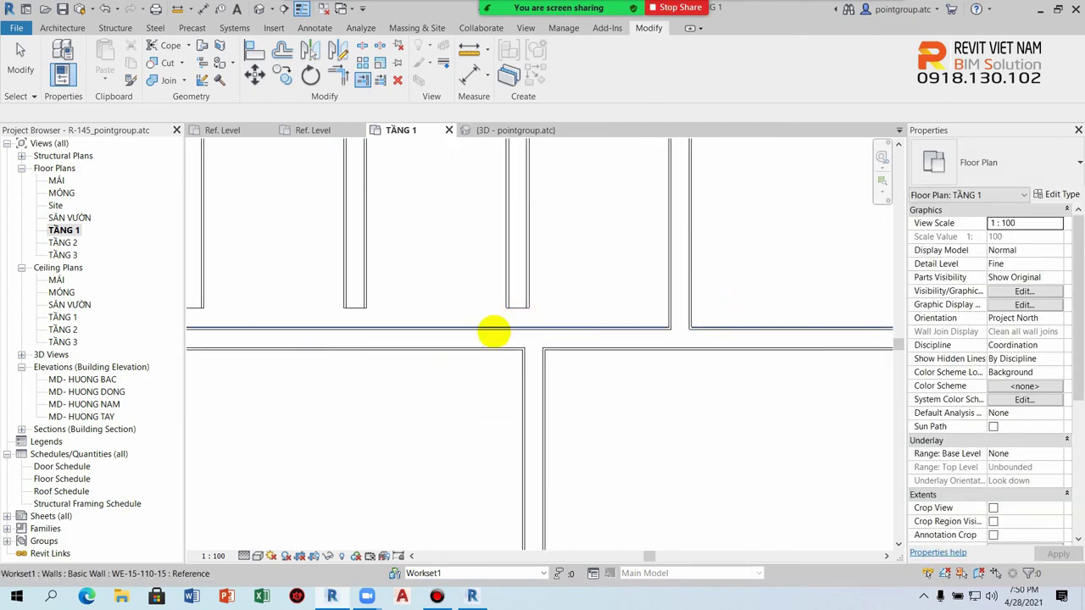
left_click(518, 284)
scroll(553, 276, "down", 2)
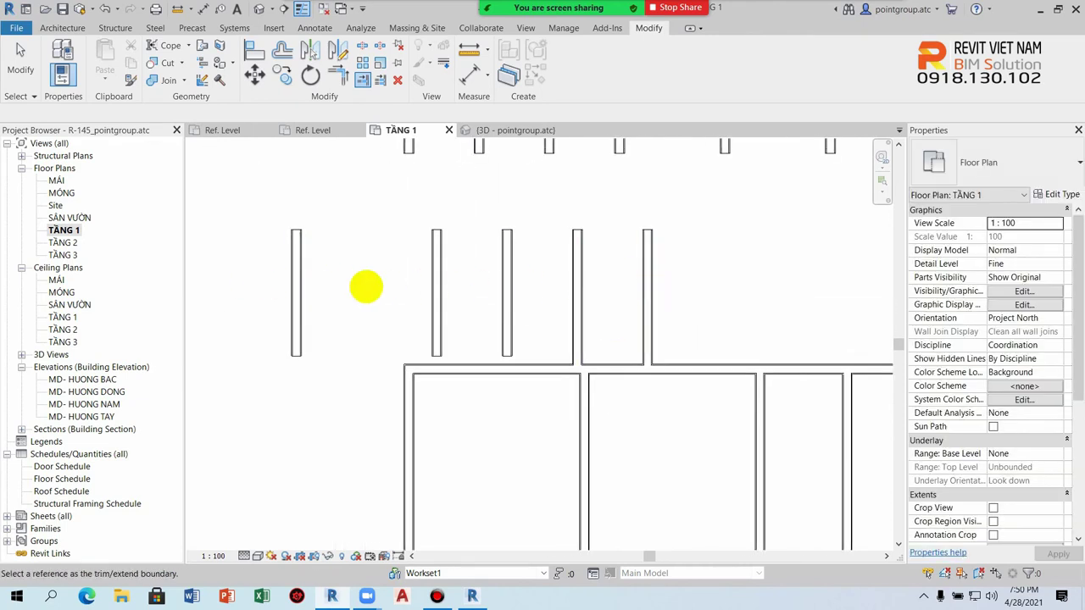
scroll(366, 287, "down", 1)
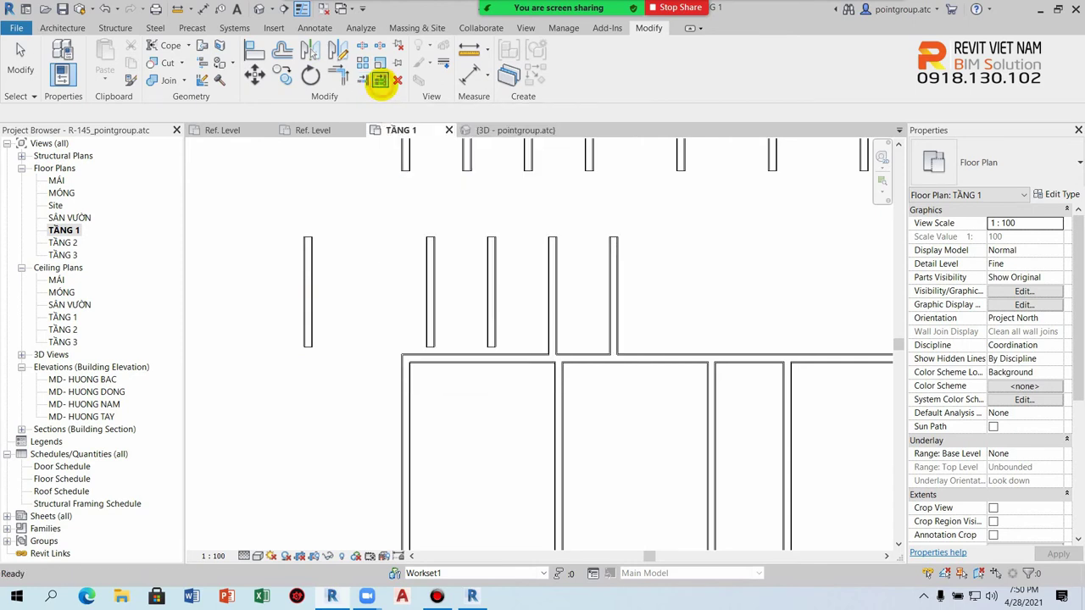
left_click(381, 80)
Extend the vertical walls to the horizontal boundary wall using a crossing selection.
left_click(503, 353)
left_click_drag(752, 299, 272, 242)
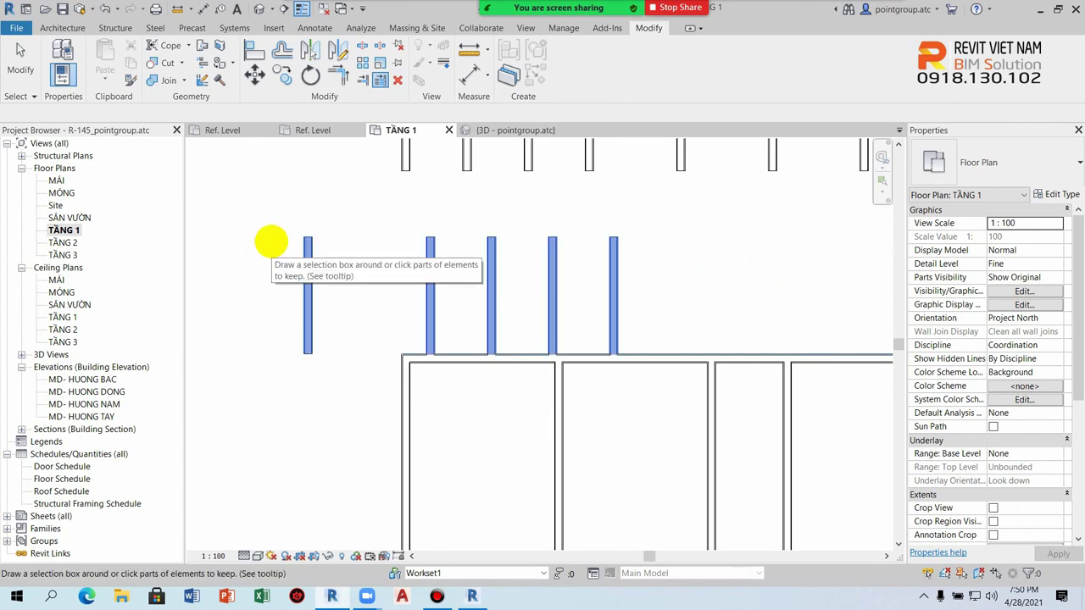
scroll(636, 252, "down", 3)
middle_click_drag(637, 251, 574, 310)
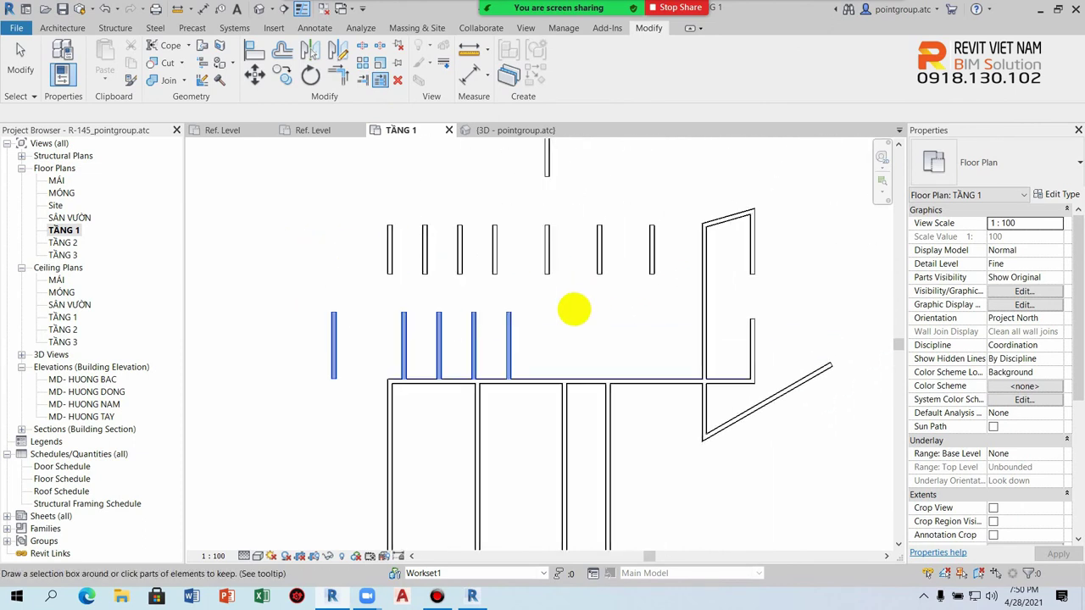
scroll(566, 342, "up", 3)
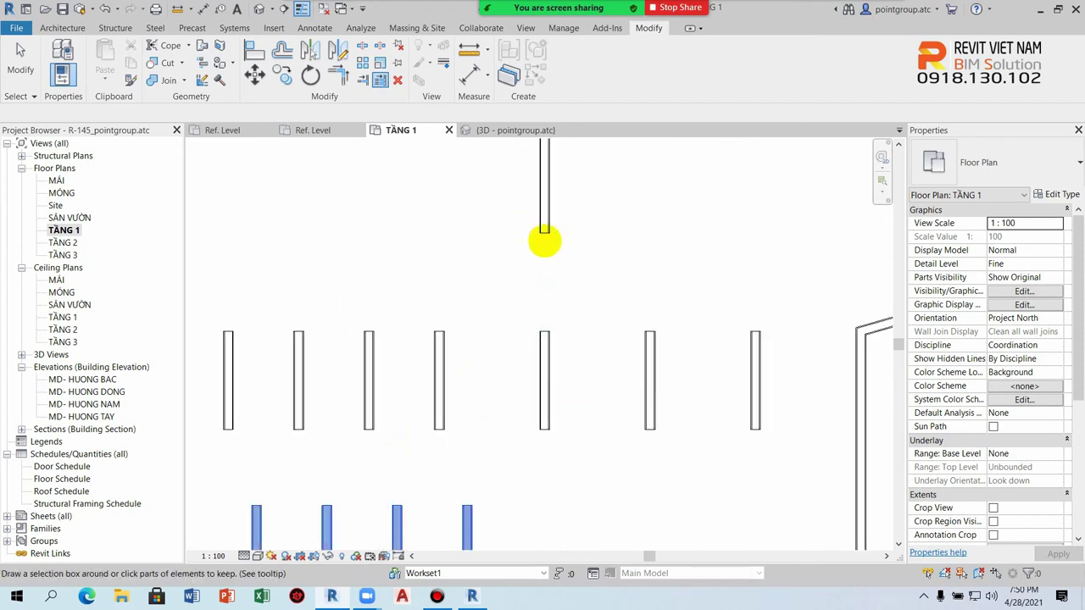
scroll(542, 235, "up", 3)
scroll(552, 234, "down", 3)
scroll(534, 225, "up", 2)
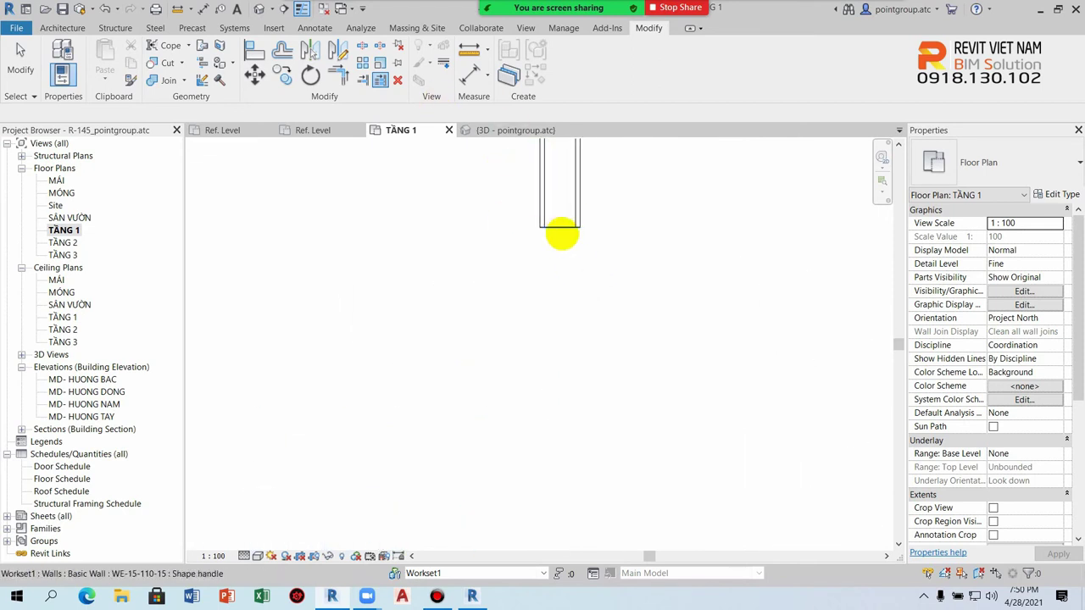
scroll(560, 234, "down", 3)
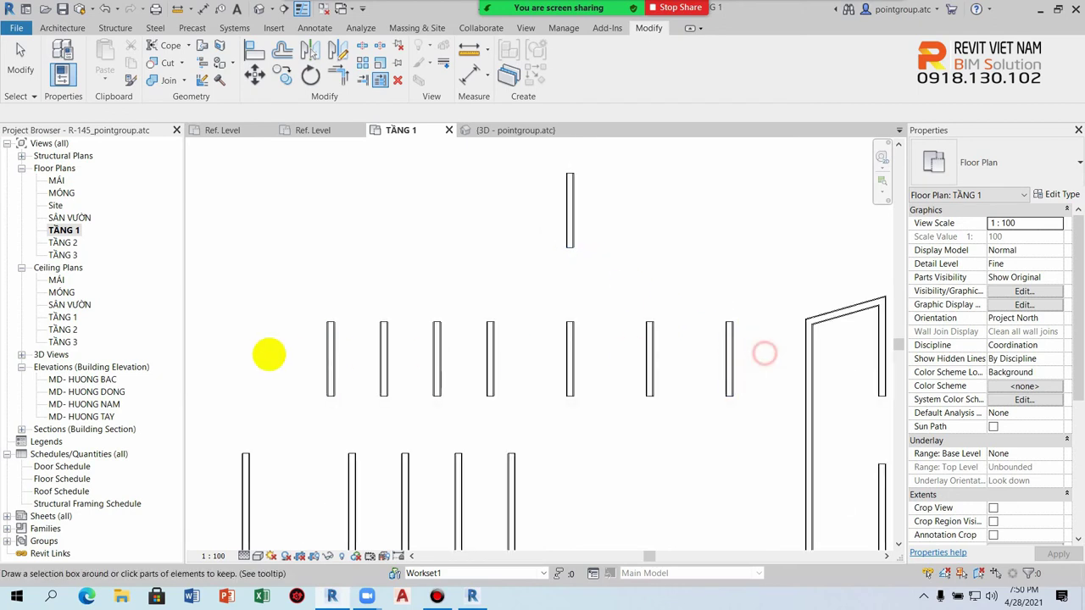
Extend the whole row of walls up to the short upper wall with TR.
key("t")
key("r")
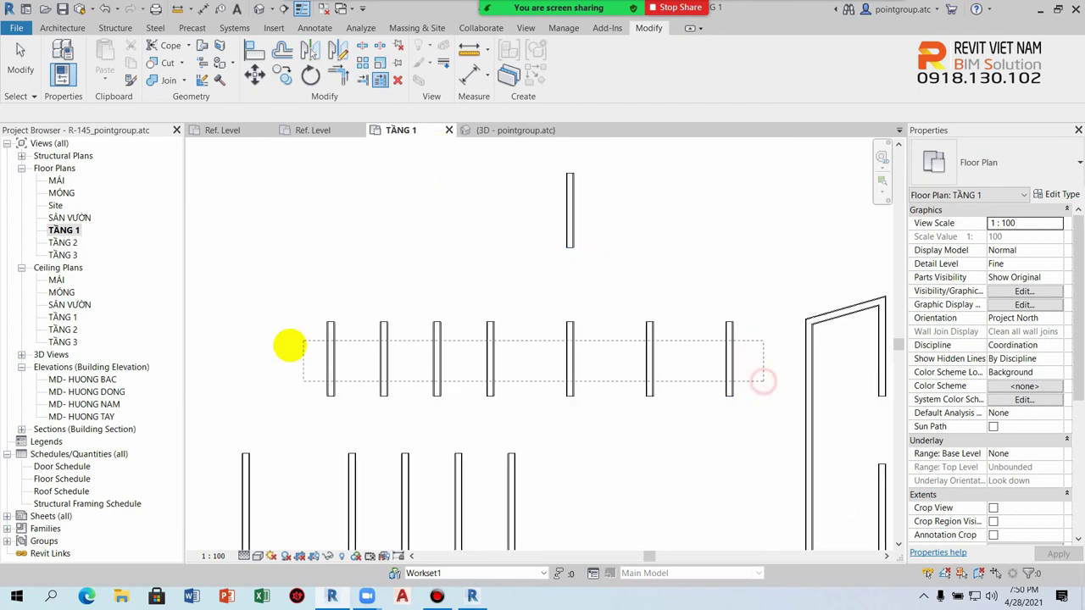
scroll(571, 242, "up", 2)
left_click(572, 244)
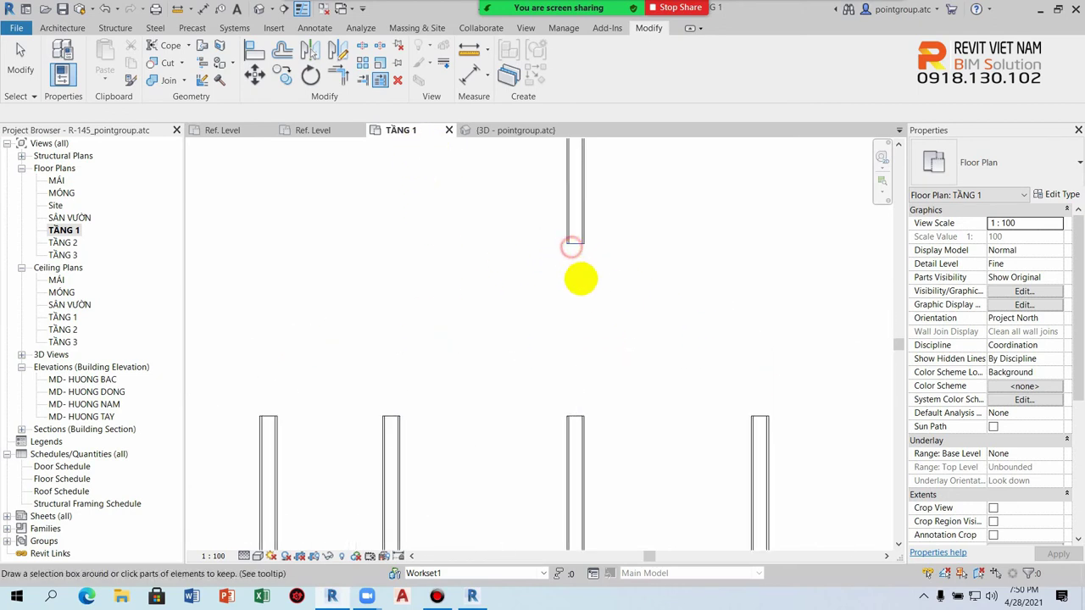
scroll(581, 279, "down", 2)
left_click_drag(751, 399, 282, 389)
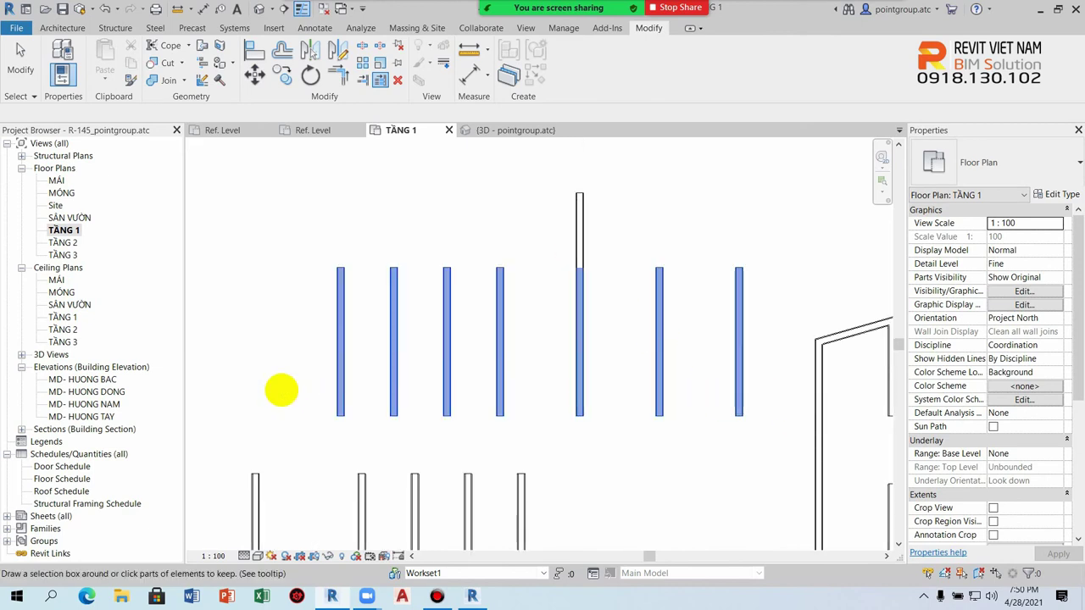
Delete the short 1400-long upper wall.
left_click(578, 232)
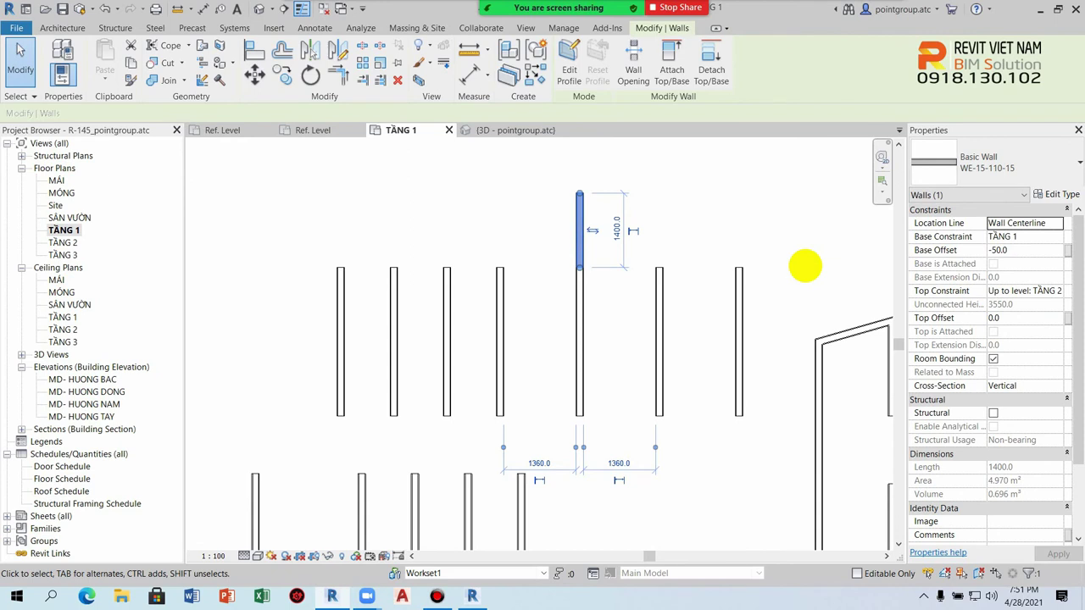
key("Delete")
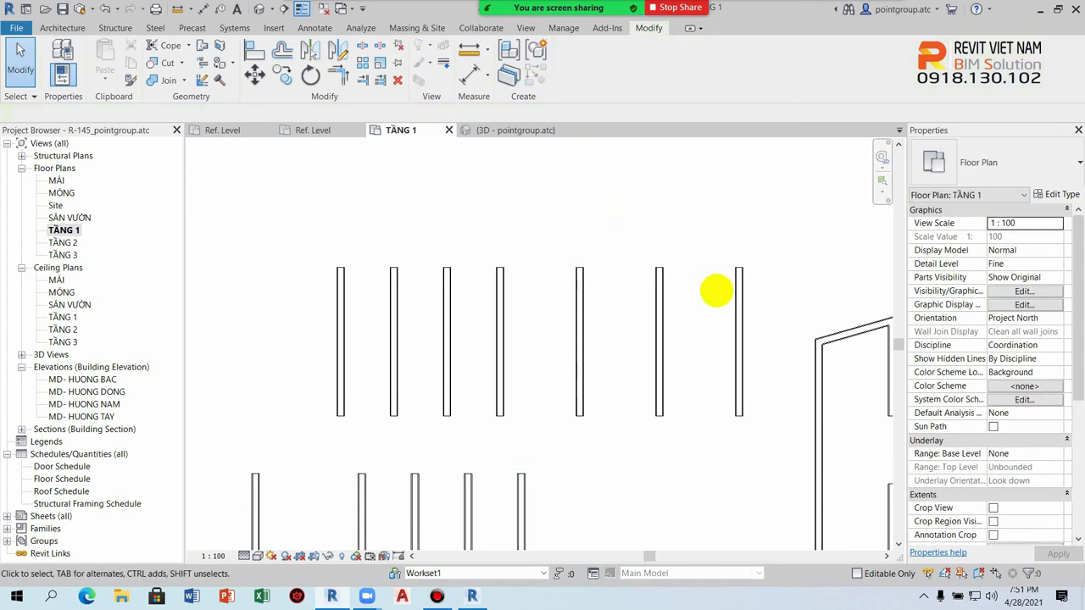
scroll(695, 280, "down", 1)
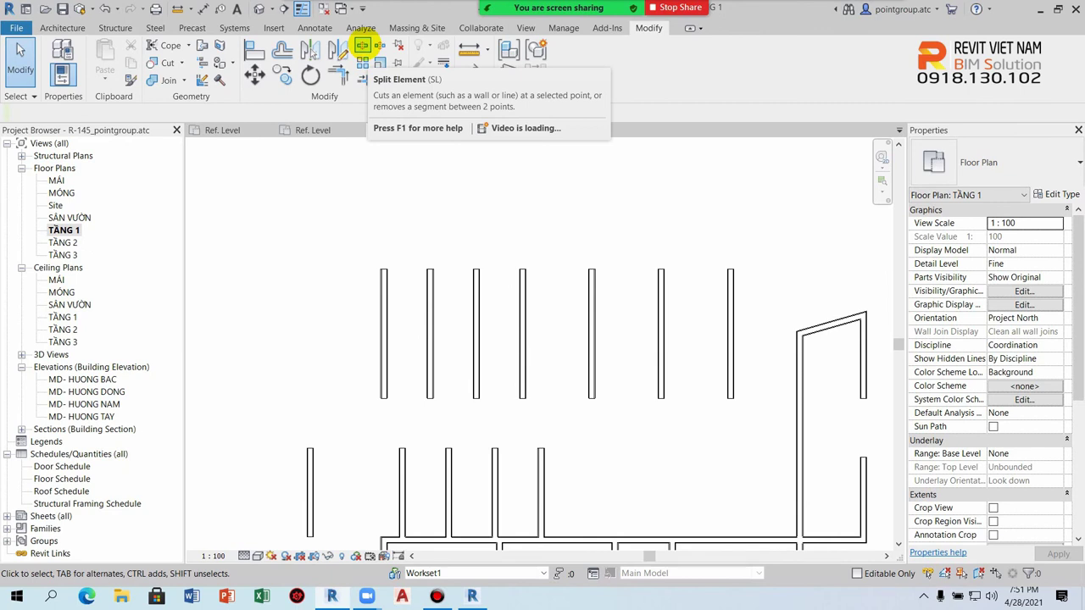
mouse_move(363, 46)
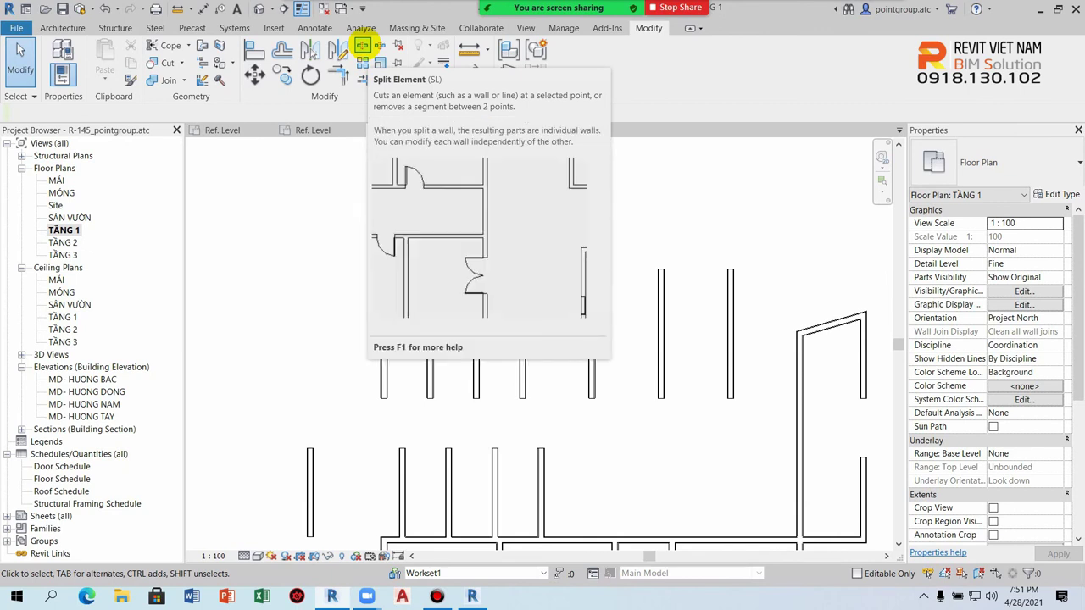
Split the leftmost wall near its lower end.
left_click(362, 45)
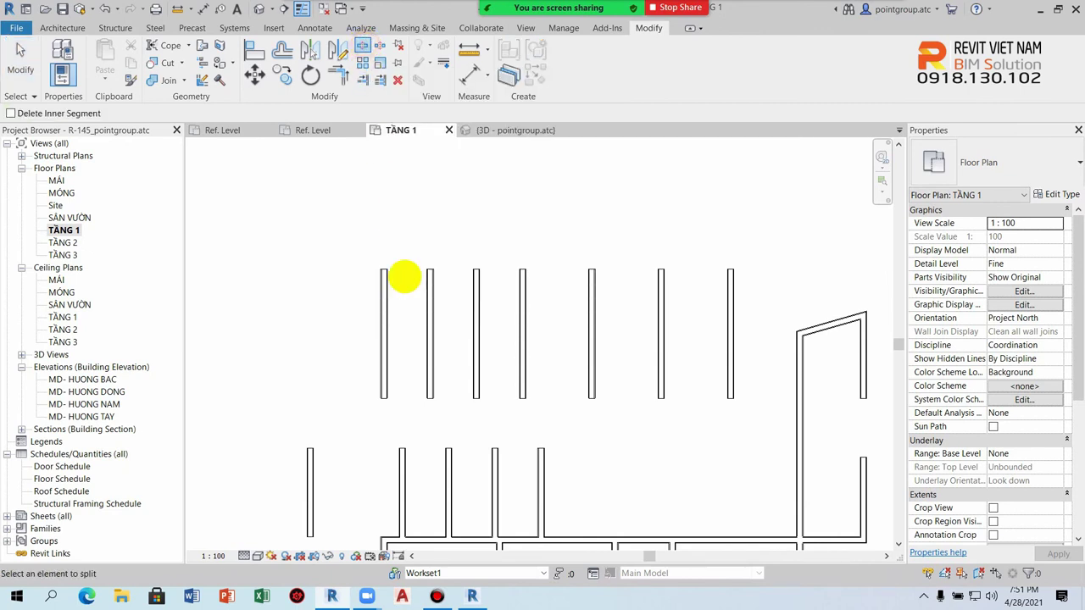
scroll(407, 313, "up", 2)
left_click(373, 362)
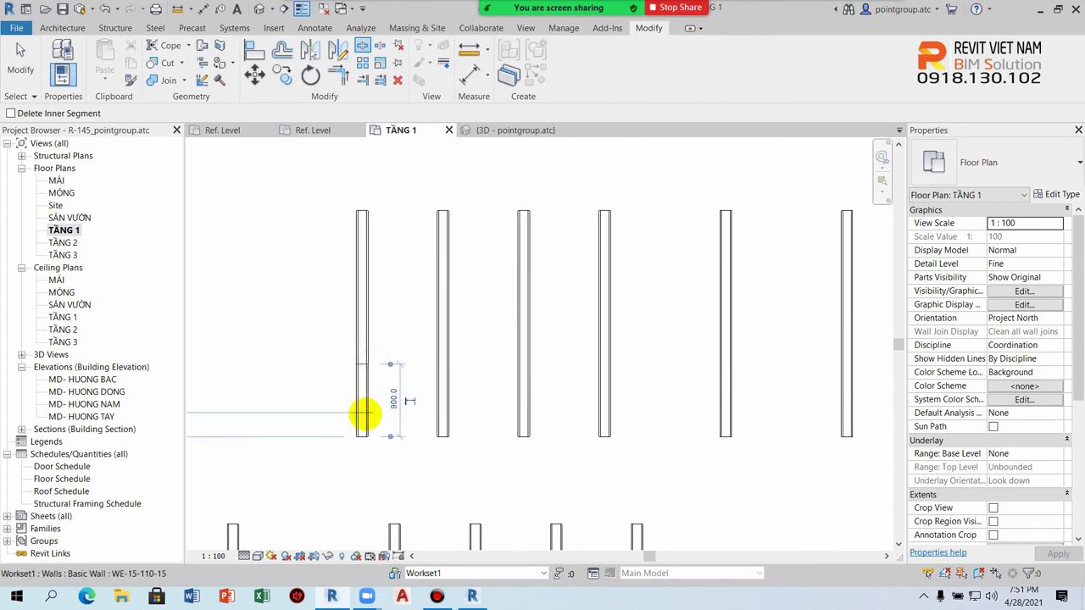
scroll(363, 411, "up", 2)
key("Escape")
left_click(359, 363)
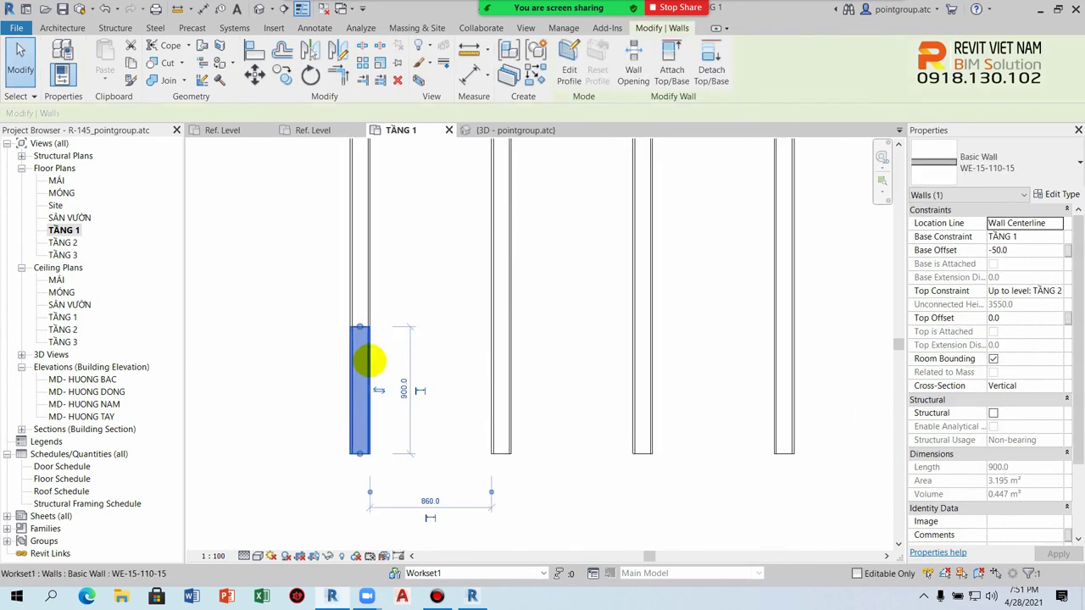
Split the leftmost wall again higher up and delete the middle piece to leave a gap.
left_click(433, 284)
left_click(362, 45)
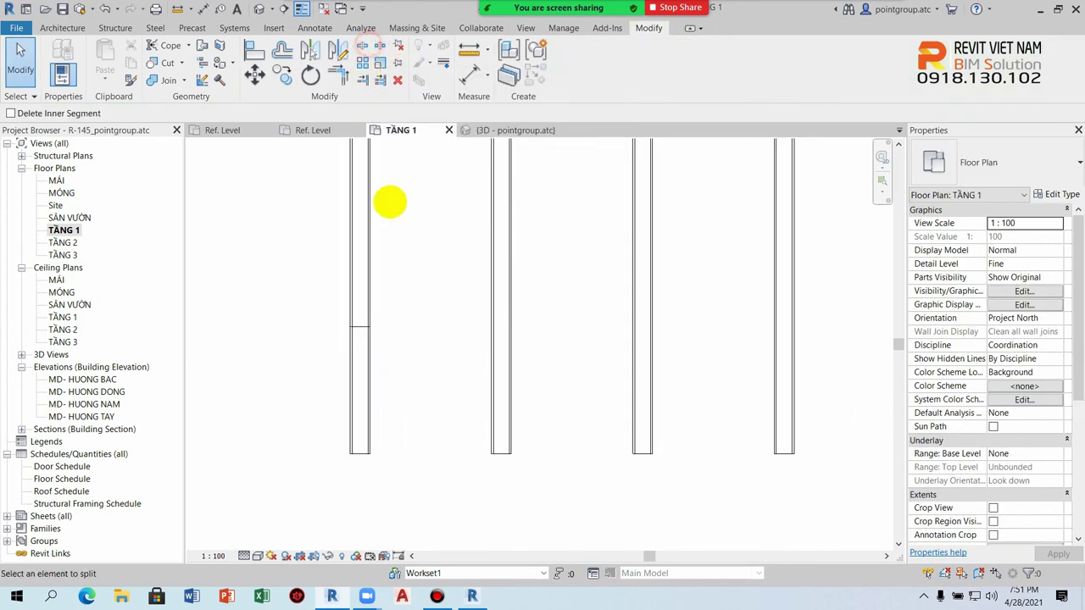
left_click(368, 220)
key("Escape")
left_click(366, 259)
key("Delete")
scroll(412, 254, "down", 2)
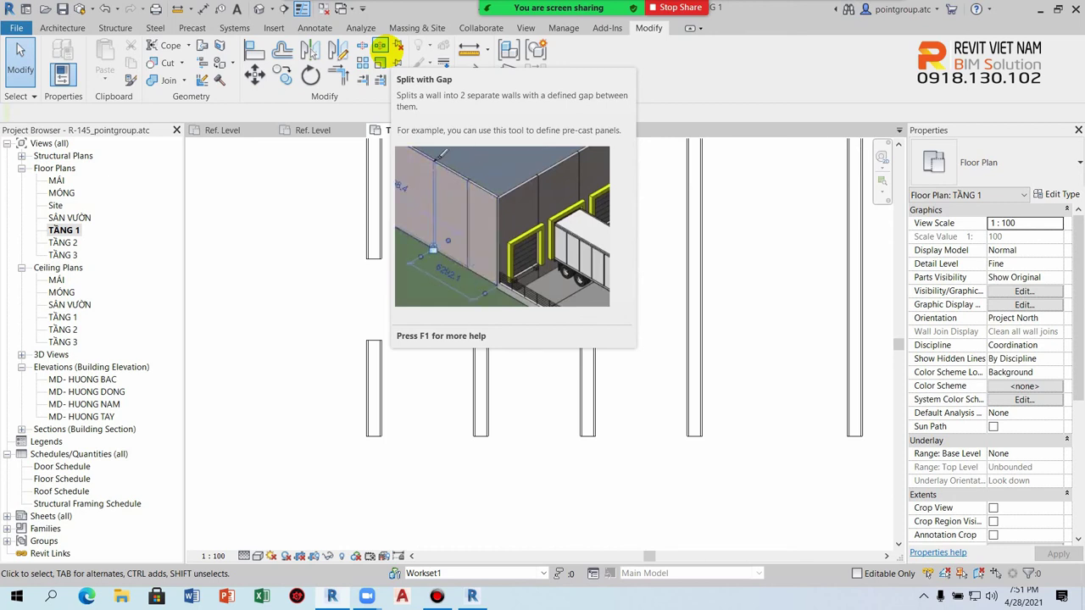
Split the second wall with a 30.0 joint gap, then orbit the Default 3D View.
left_click(380, 45)
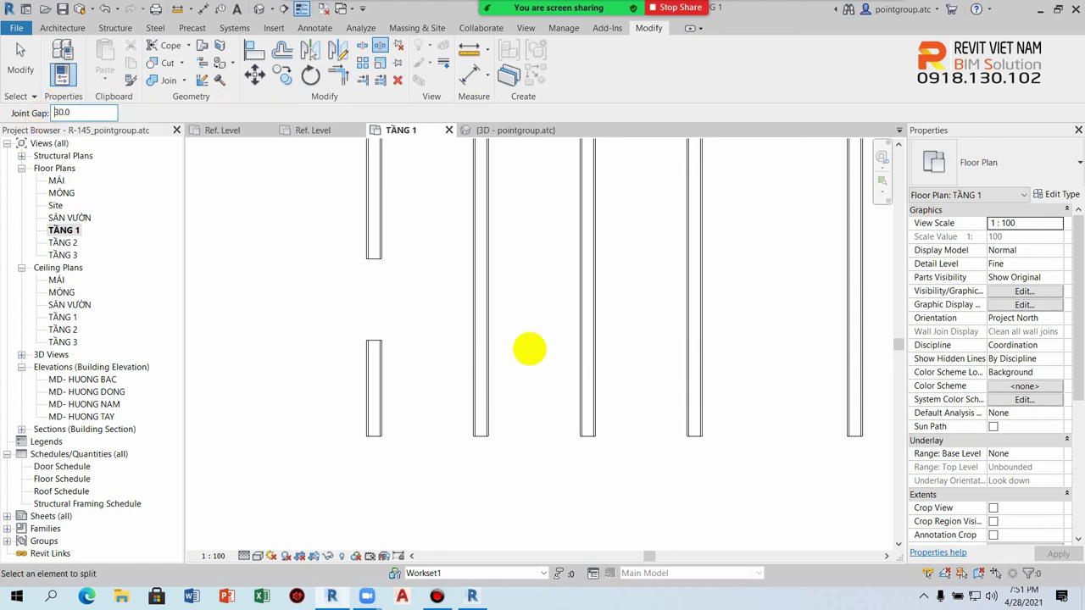
left_click(480, 339)
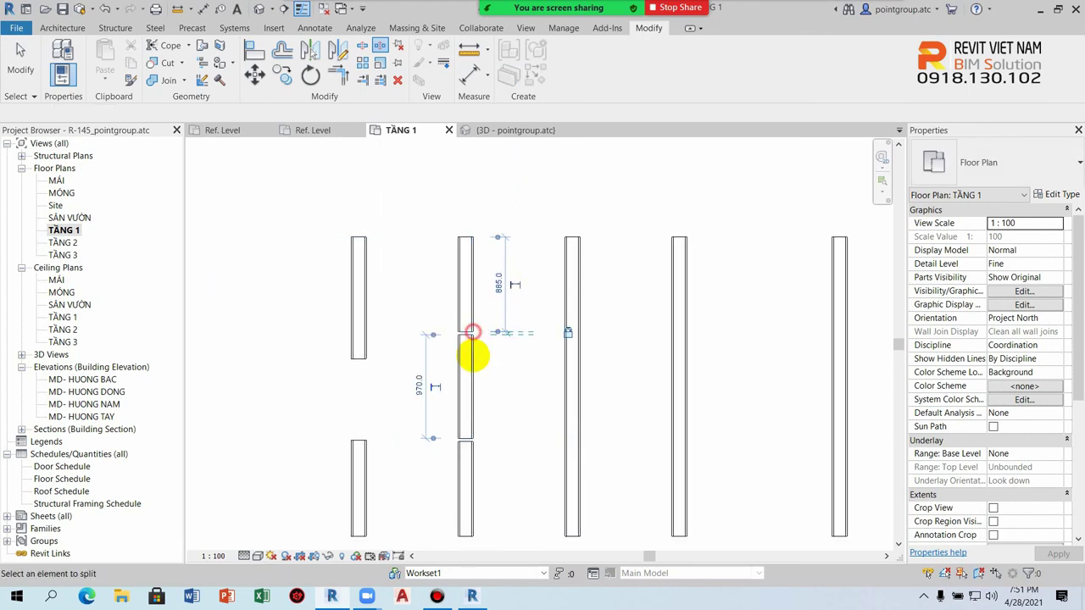
scroll(472, 322, "up", 2)
key("Escape")
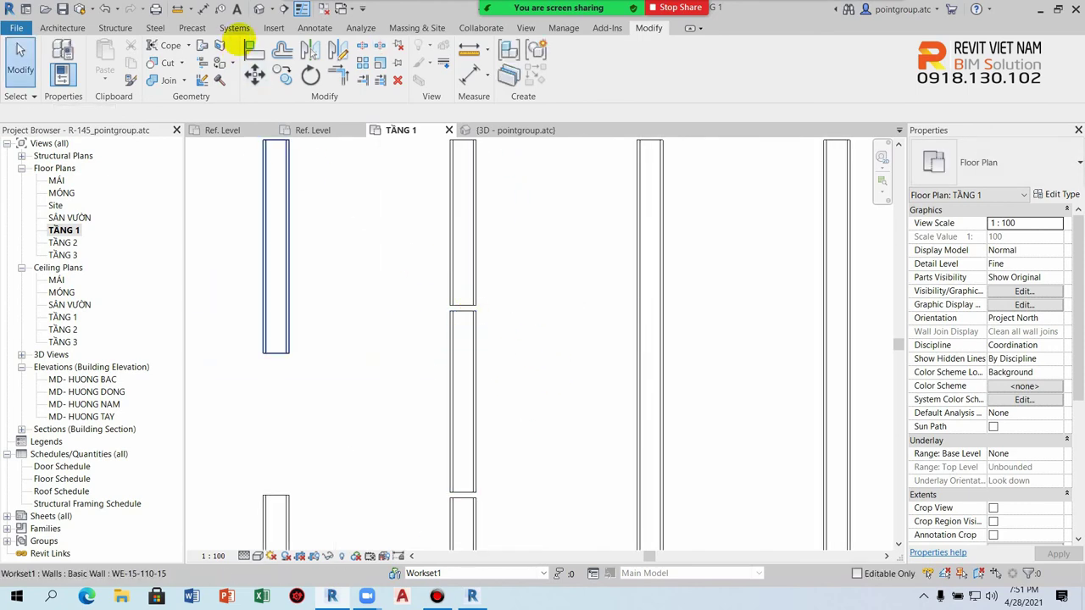
left_click(259, 8)
mouse_move(578, 388)
middle_mouse_down("shift")
mouse_move(537, 390)
mouse_move(772, 344)
mouse_move(811, 432)
mouse_move(636, 442)
mouse_move(835, 431)
mouse_move(641, 453)
mouse_move(661, 487)
middle_mouse_up("shift")
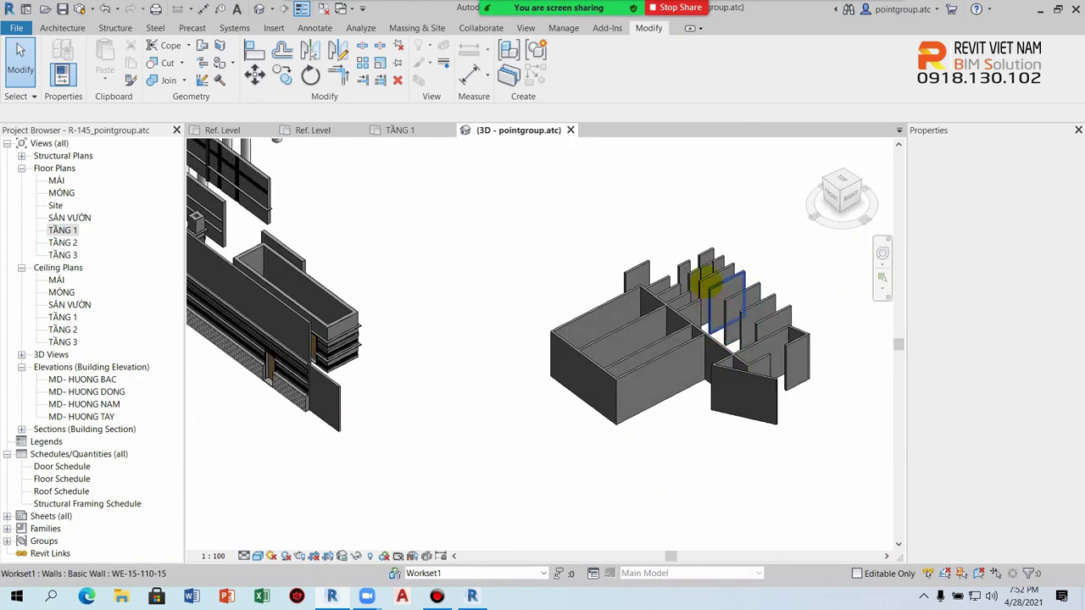
Zoom in and select the split wall pieces, reading the 970 length, then return to TẦNG 1.
scroll(703, 255, "up", 3)
scroll(691, 254, "up", 2)
scroll(712, 322, "up", 2)
scroll(645, 305, "down", 2)
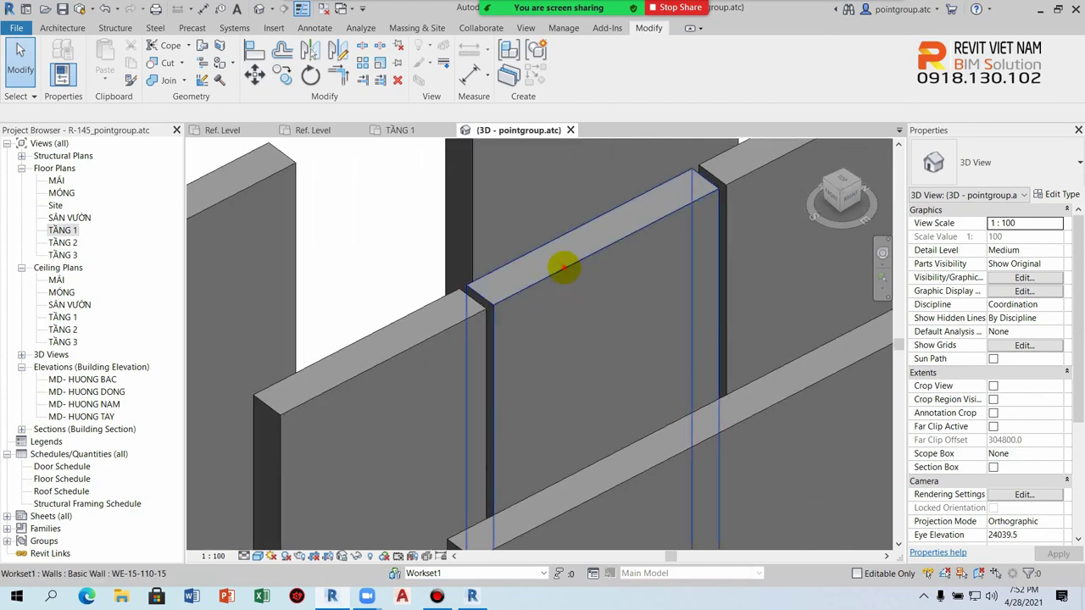
left_click(565, 288)
scroll(638, 230, "up", 2)
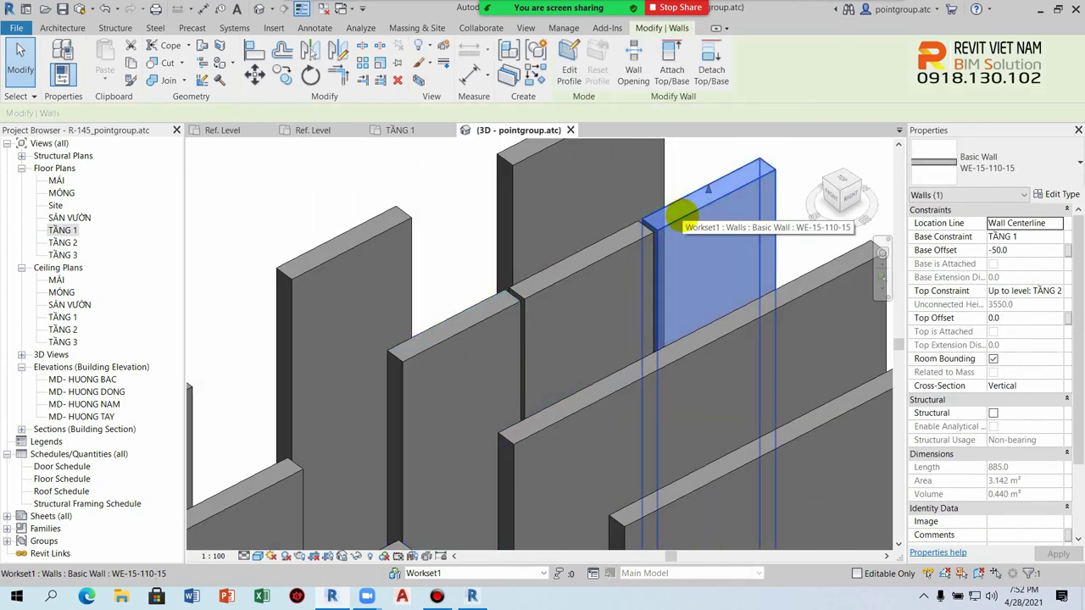
left_click(552, 281)
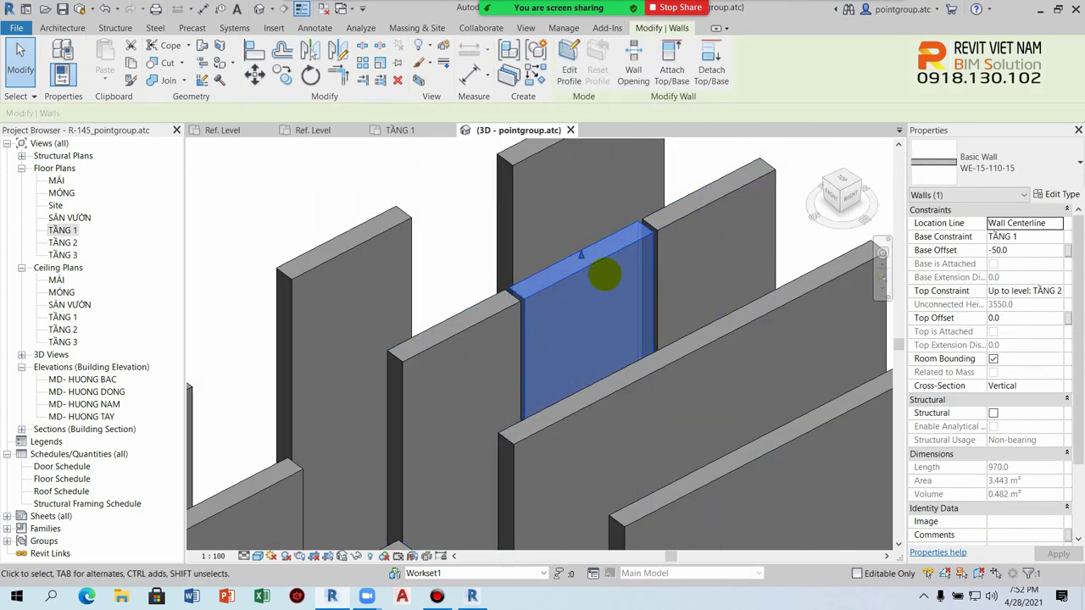
scroll(548, 304, "up", 2)
scroll(547, 302, "up", 1)
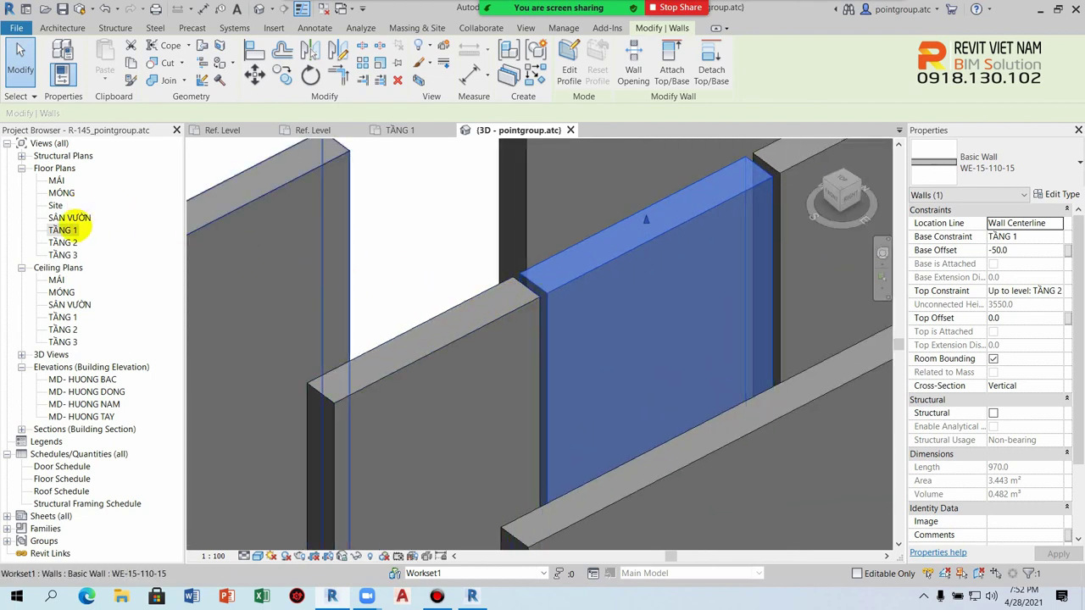
double_click(63, 230)
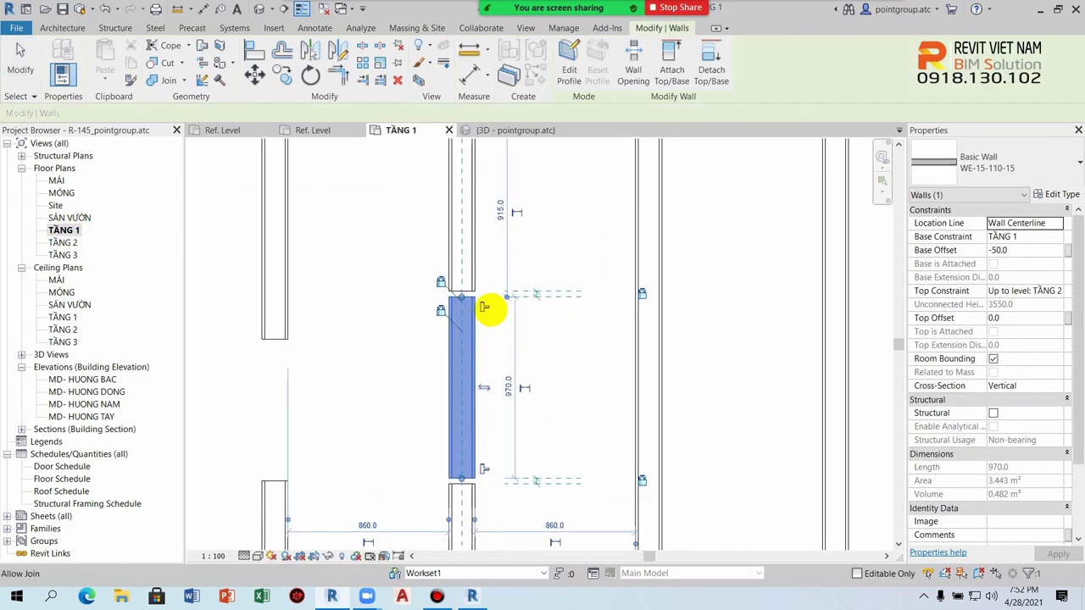
left_click(490, 308)
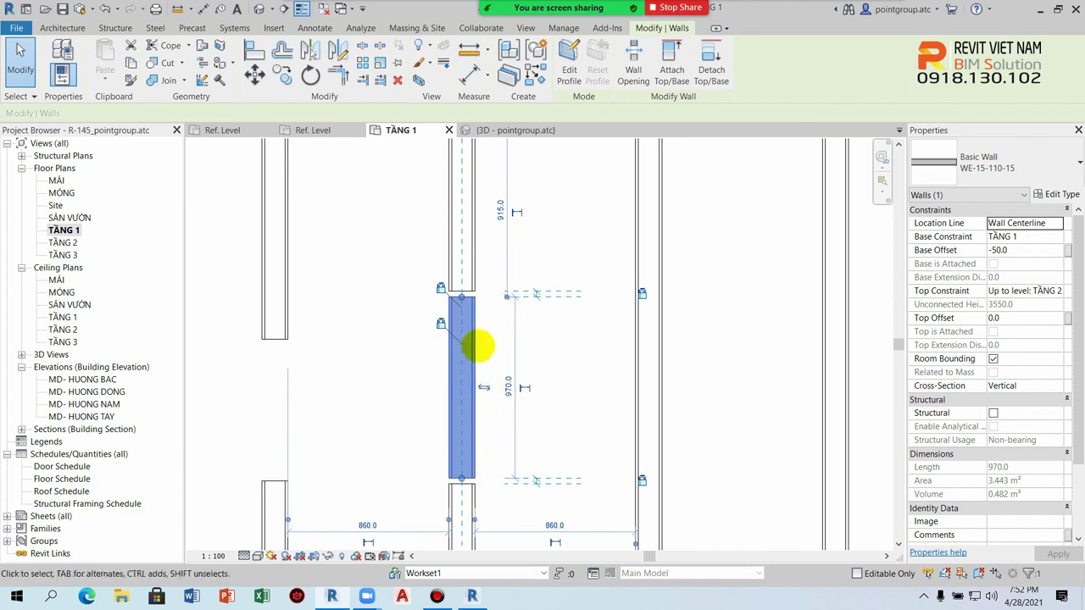
mouse_move(460, 364)
left_mouse_down()
mouse_move(429, 366)
mouse_move(494, 367)
left_mouse_up()
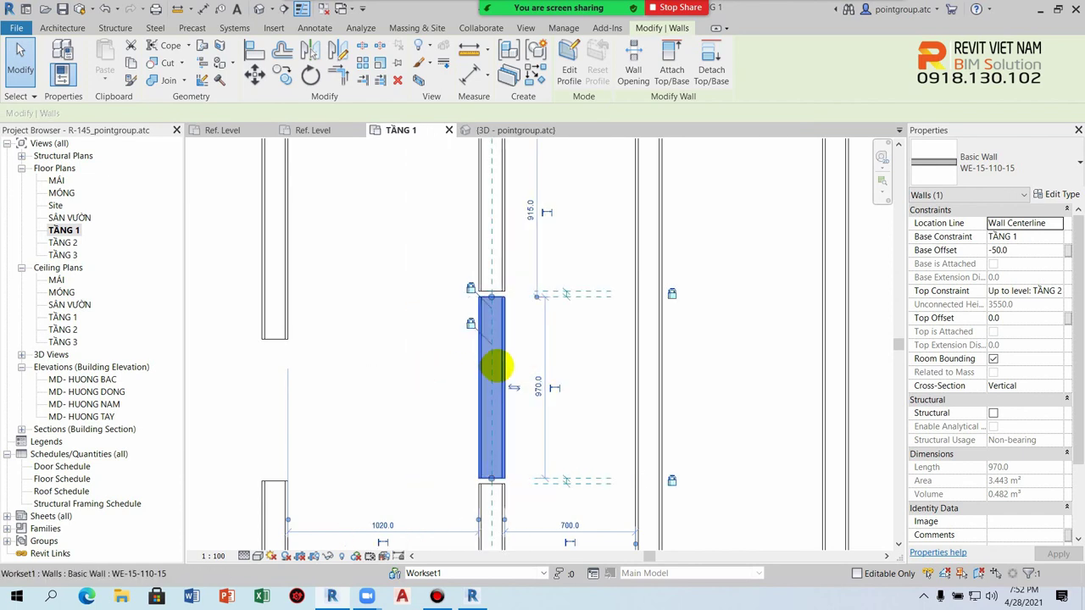
key("ctrl+z")
key("ctrl+z")
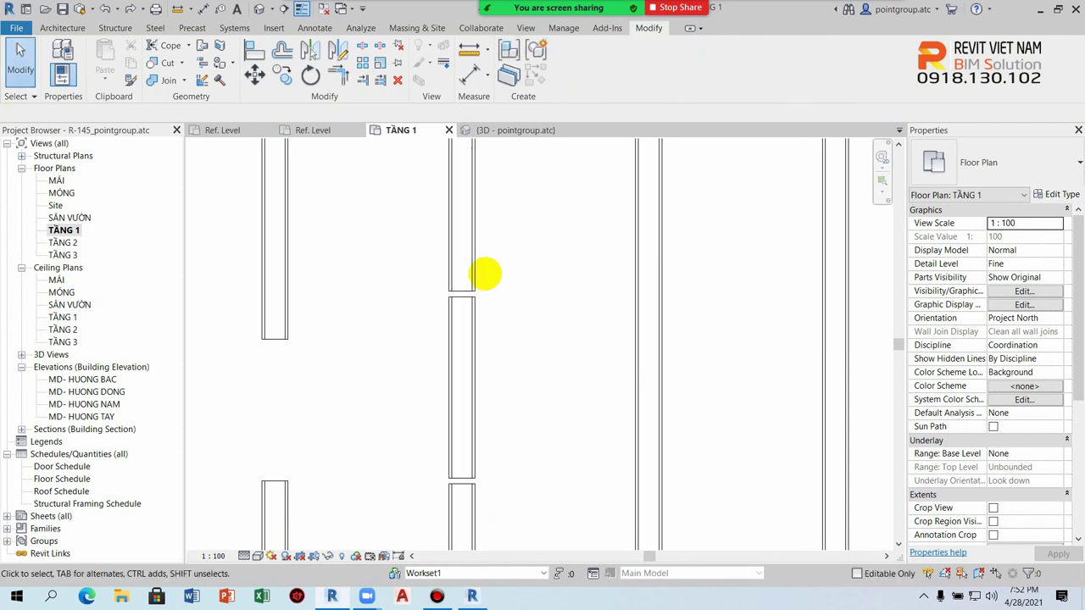
scroll(484, 277, "down", 1)
scroll(489, 288, "down", 4)
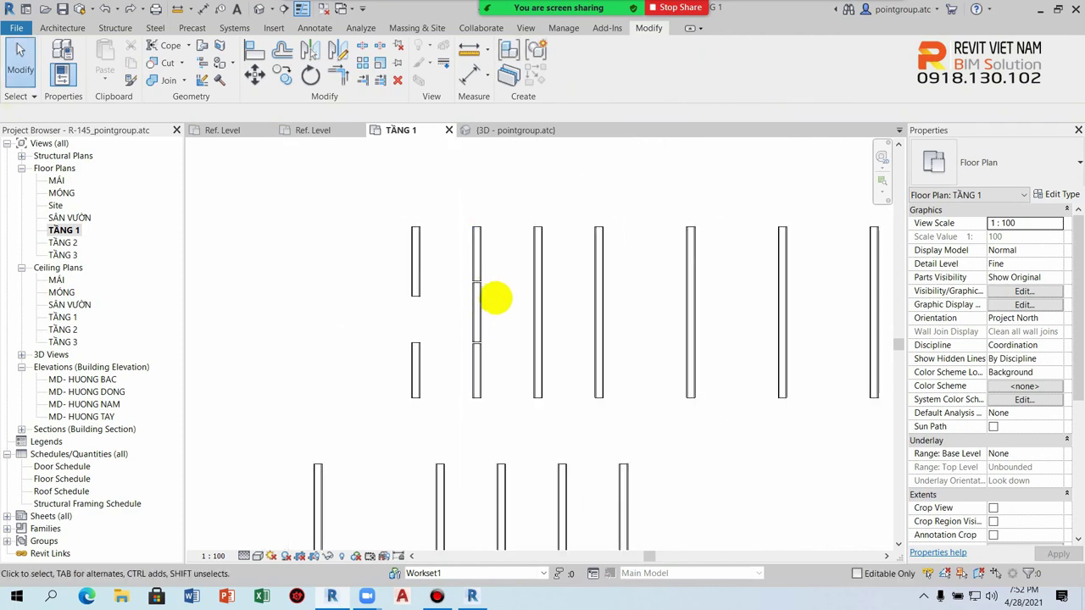
scroll(484, 288, "up", 1)
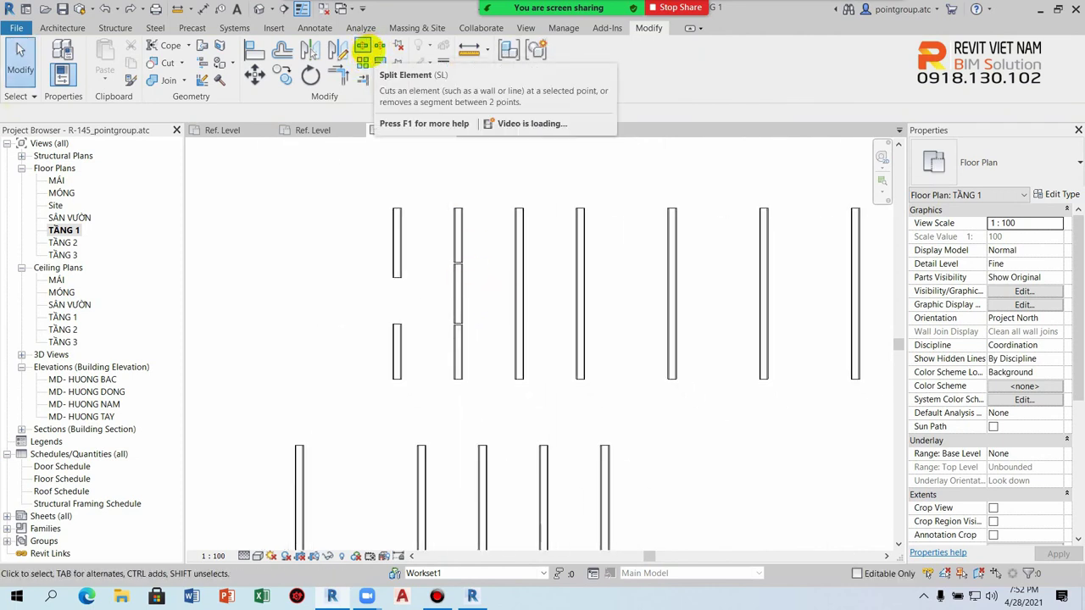